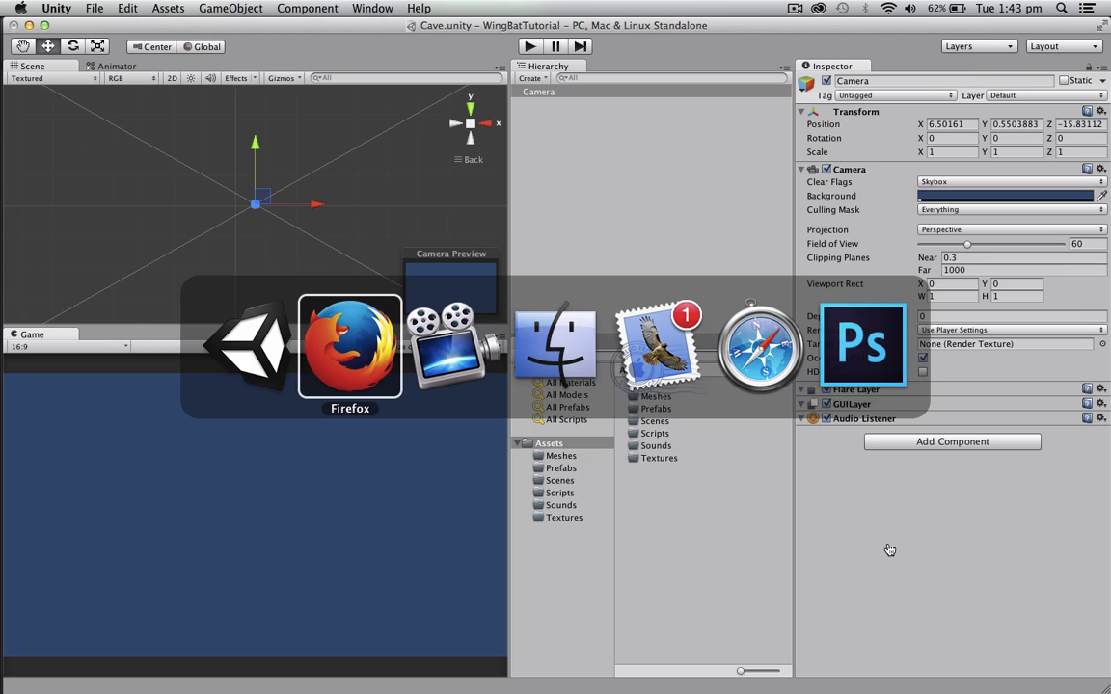
# Switch to Firefox and read through the Making WingBat - Part 1 guide, from its introduction to the section on adding the cave
pyautogui.press('super+Tab')
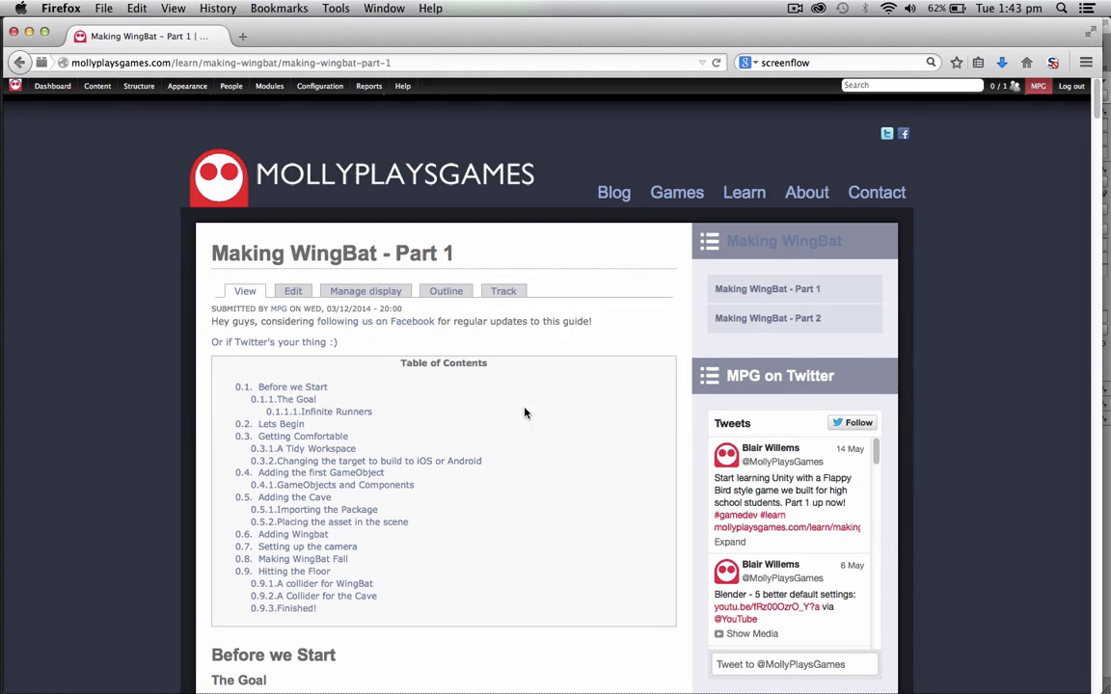
pyautogui.scroll(-5, 511, 434)
pyautogui.scroll(-7, 516, 457)
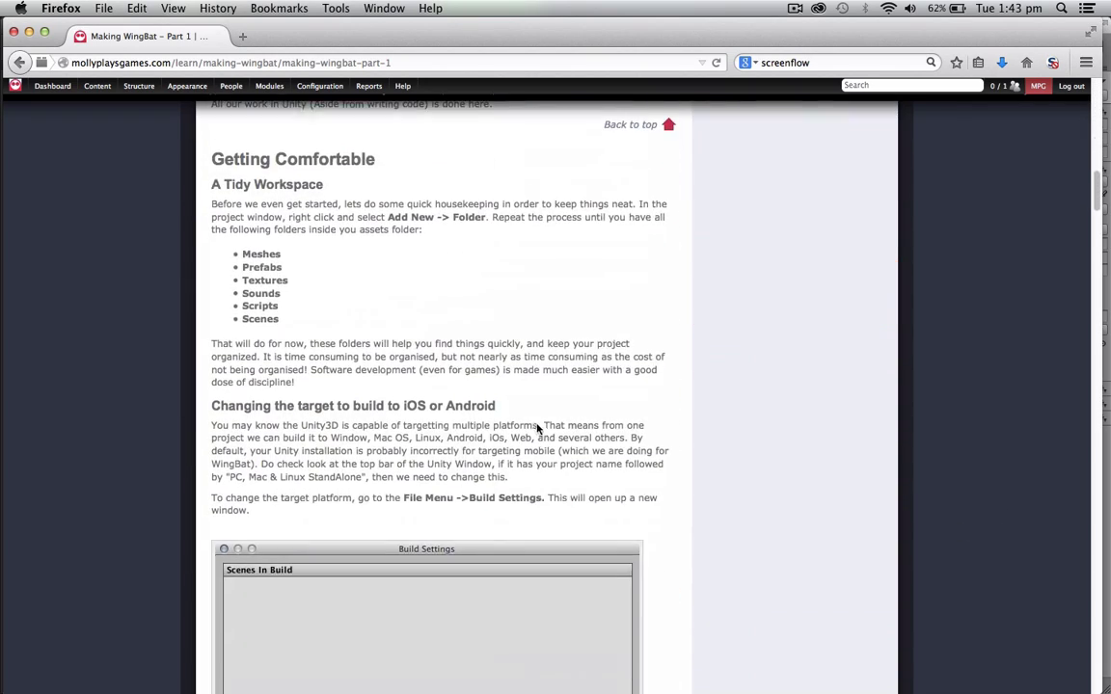
pyautogui.scroll(3, 554, 441)
pyautogui.scroll(10, 554, 441)
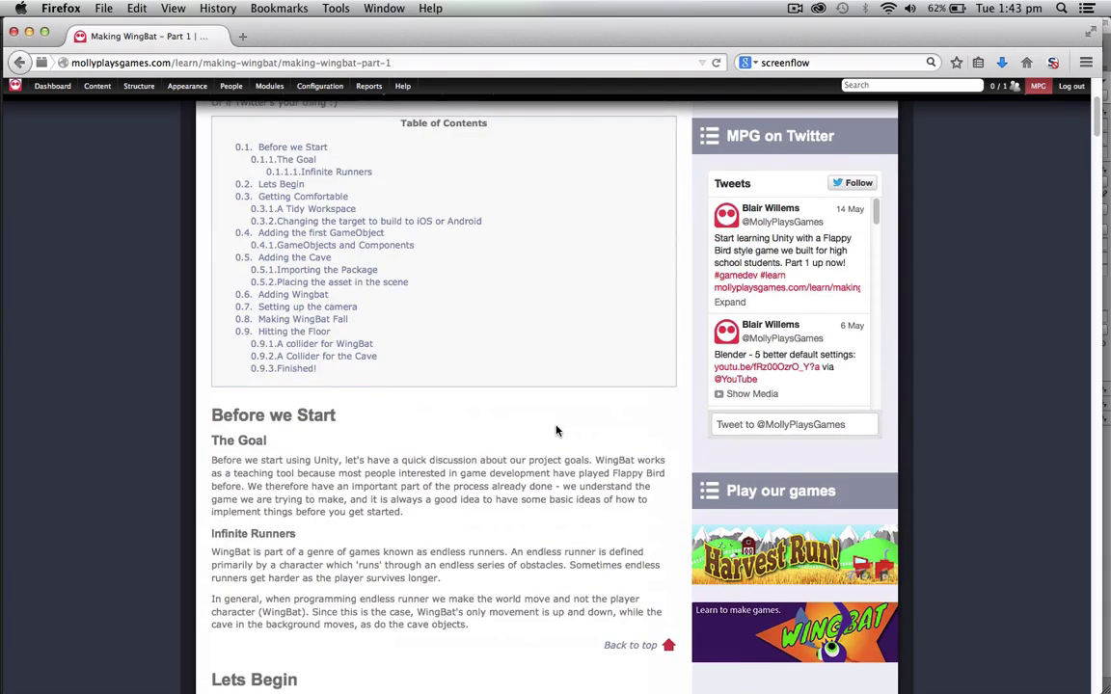
pyautogui.scroll(-4, 456, 484)
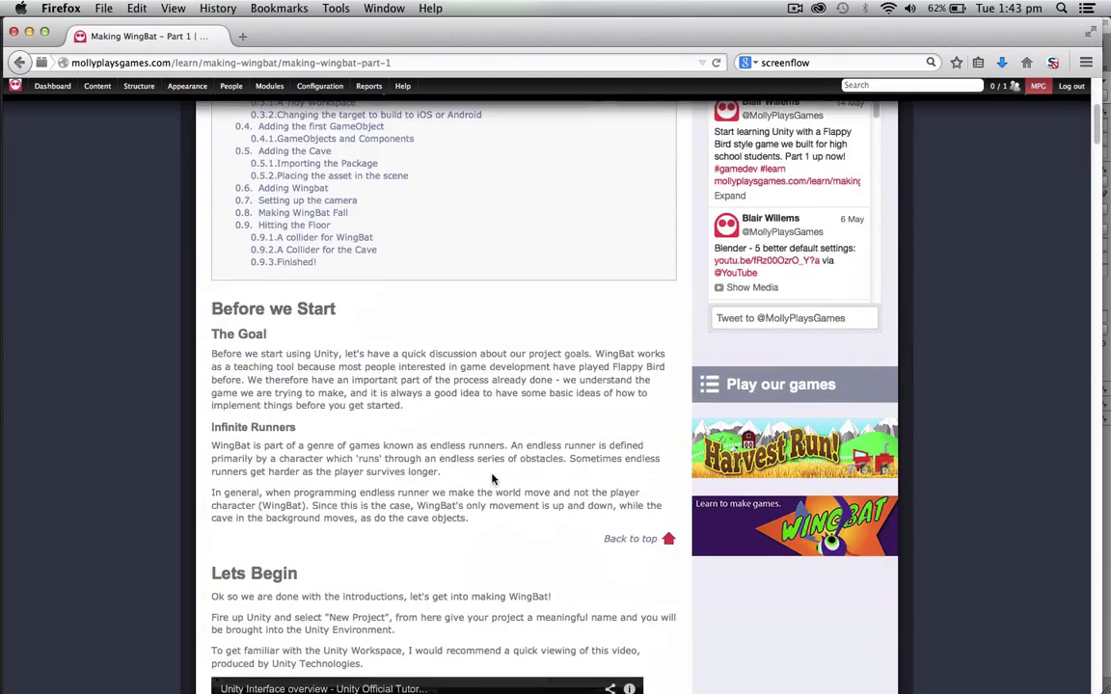
pyautogui.scroll(-1, 516, 439)
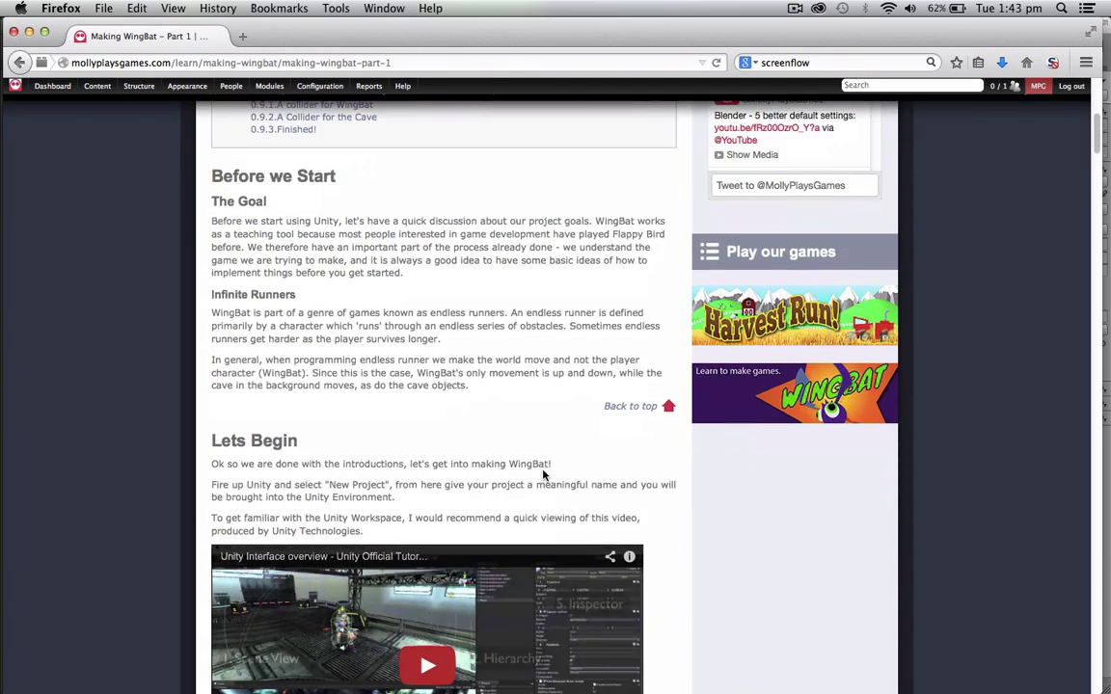
pyautogui.scroll(-5, 541, 472)
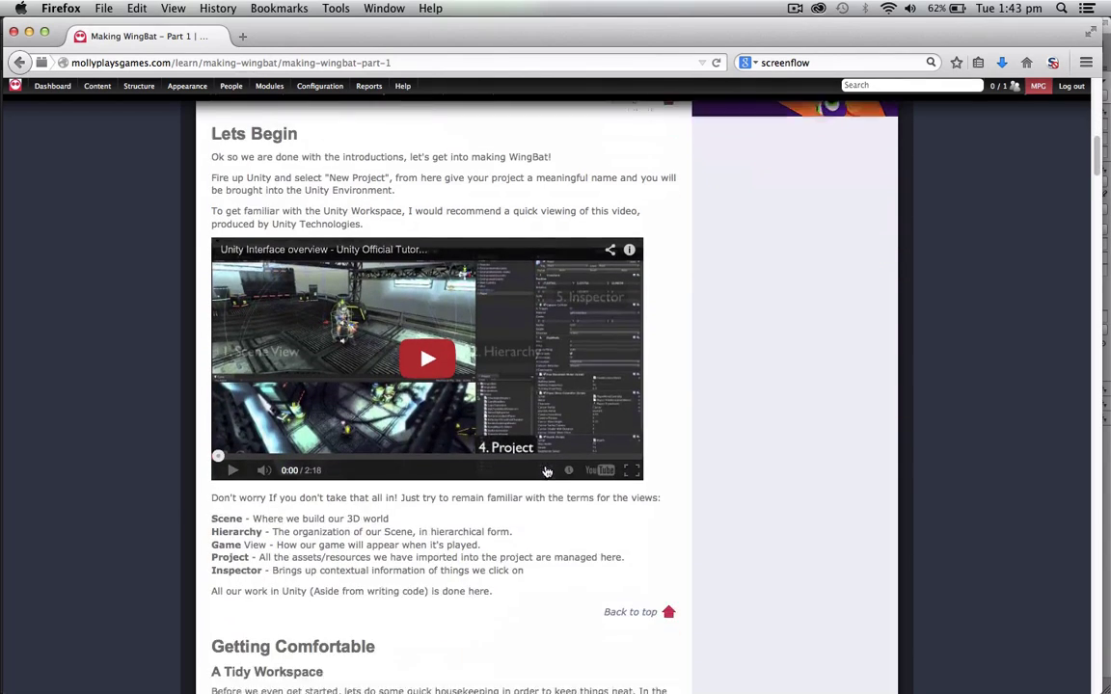
pyautogui.scroll(-1, 521, 478)
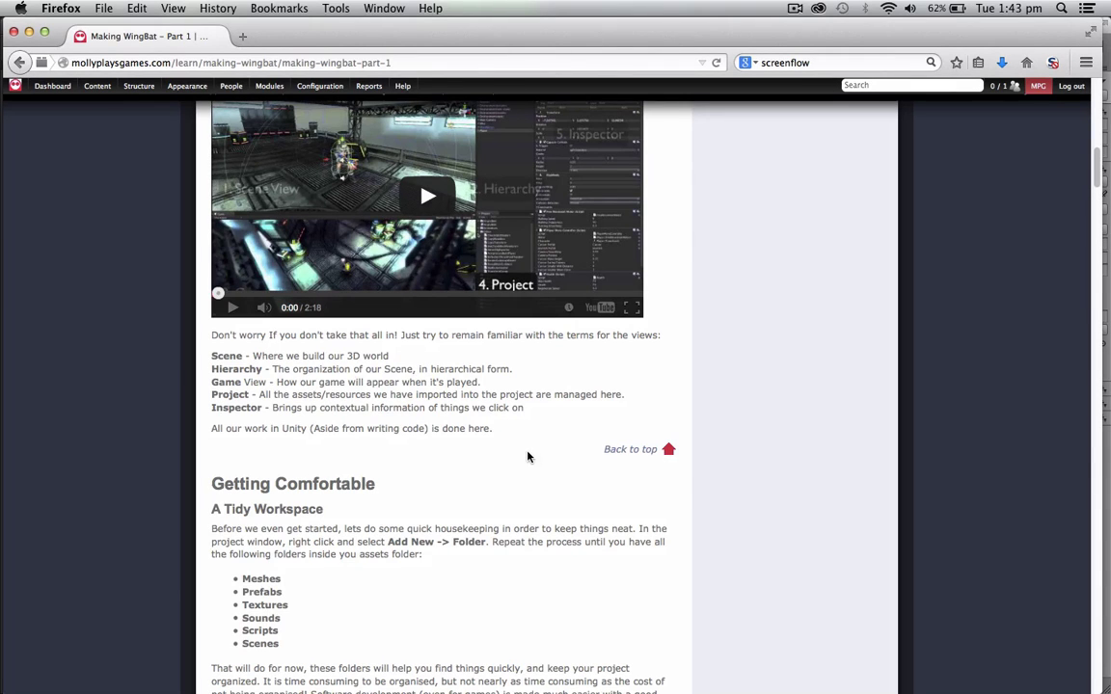
pyautogui.scroll(3, 478, 413)
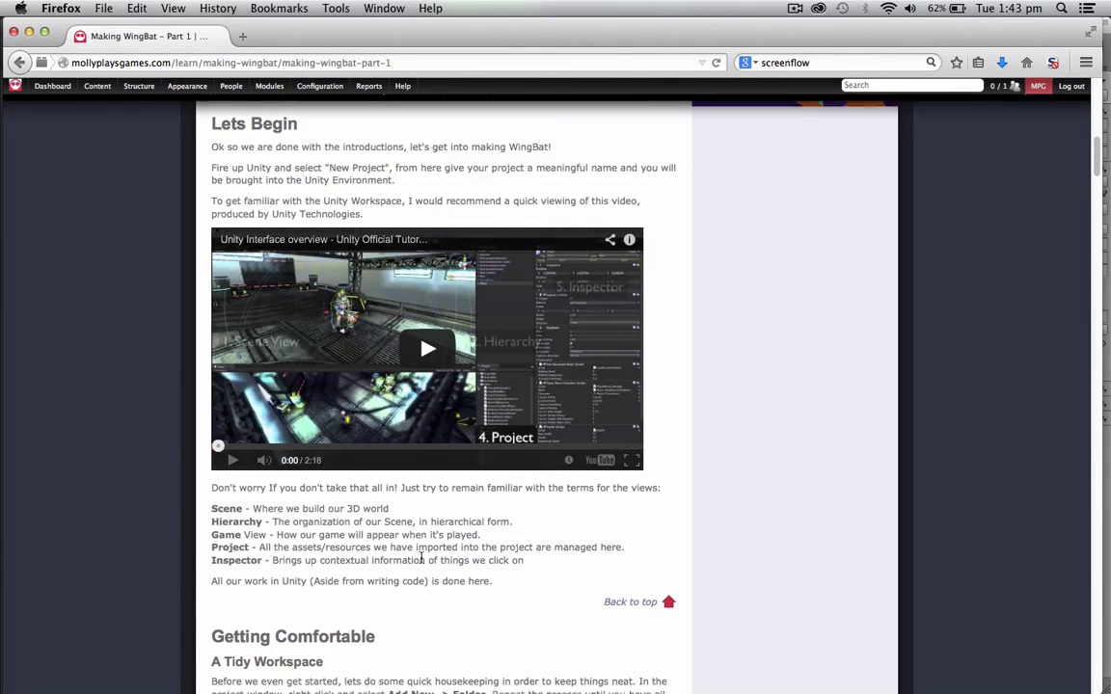
pyautogui.scroll(-3, 422, 557)
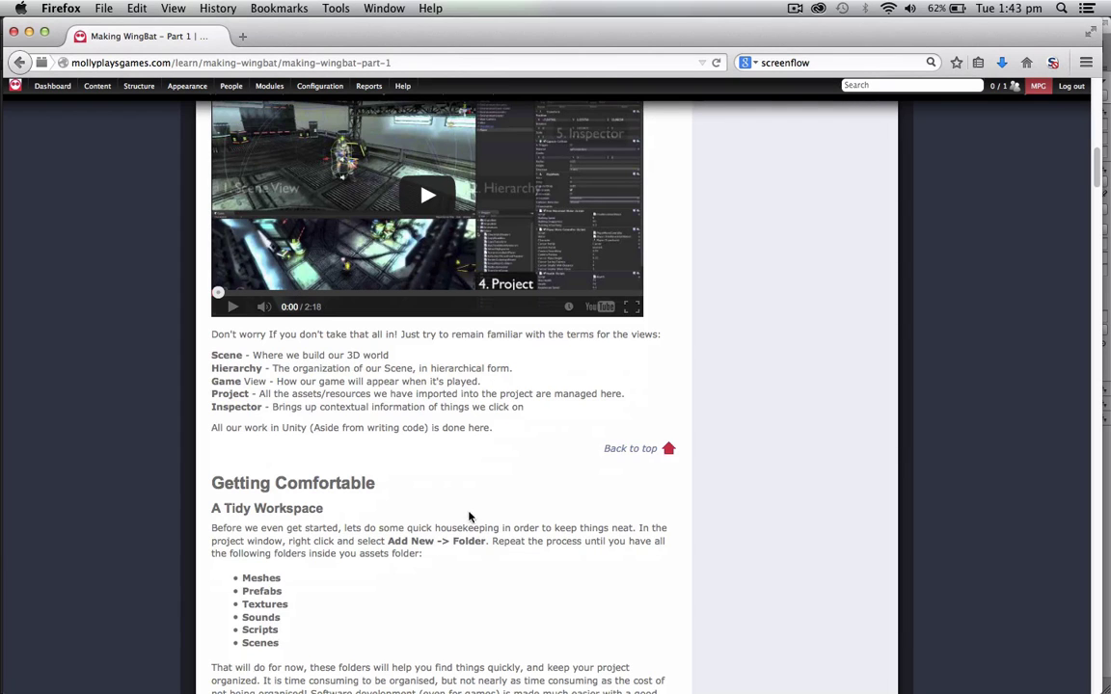
pyautogui.scroll(-3, 517, 511)
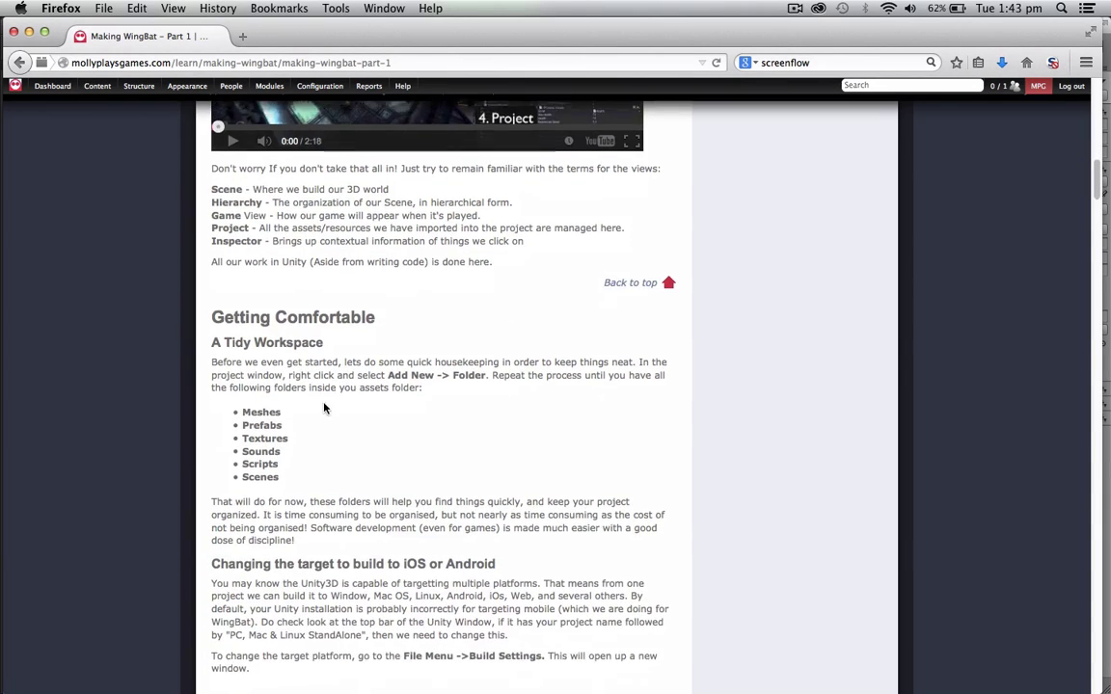
pyautogui.scroll(-6, 324, 408)
pyautogui.scroll(-10, 692, 413)
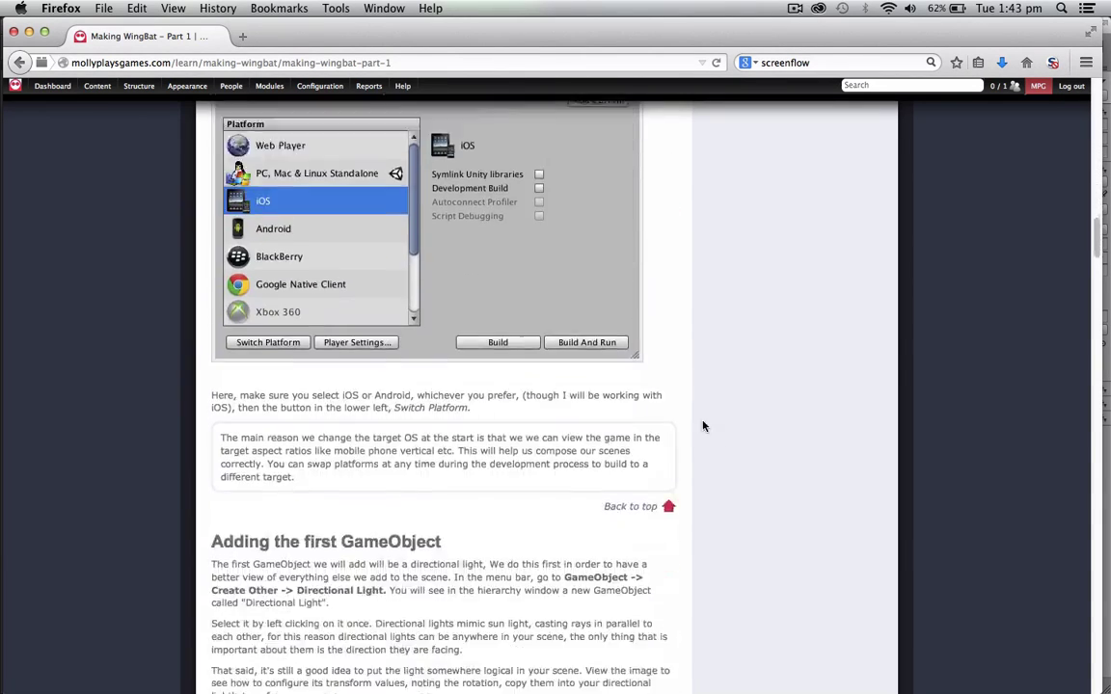
pyautogui.scroll(-15, 682, 499)
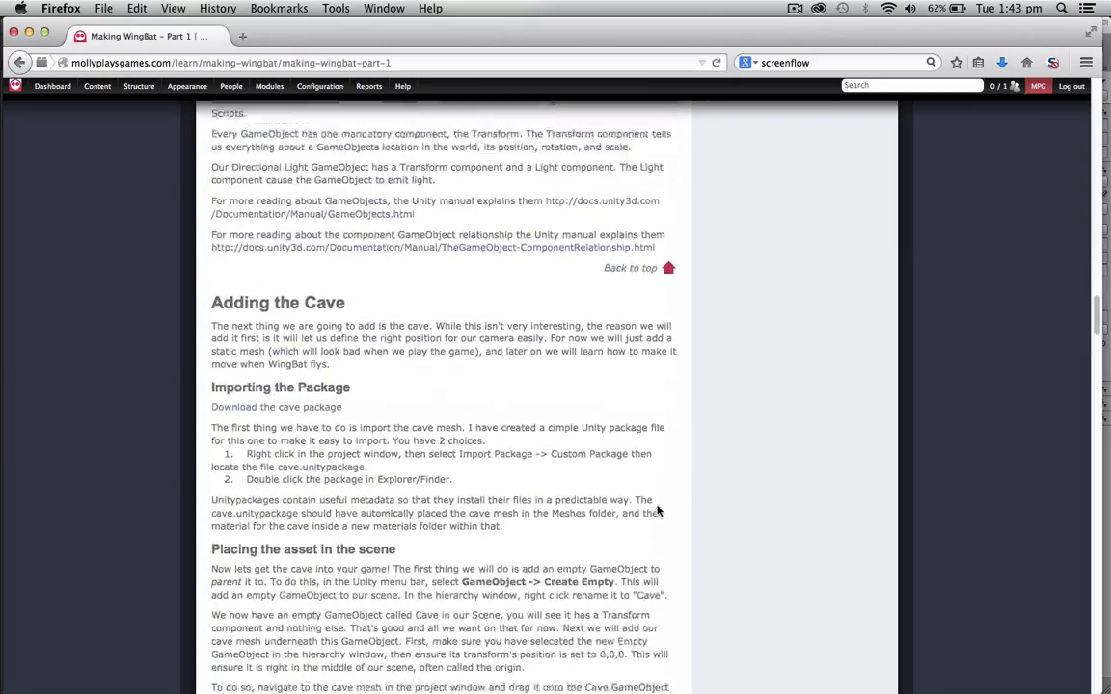
pyautogui.scroll(-10, 658, 511)
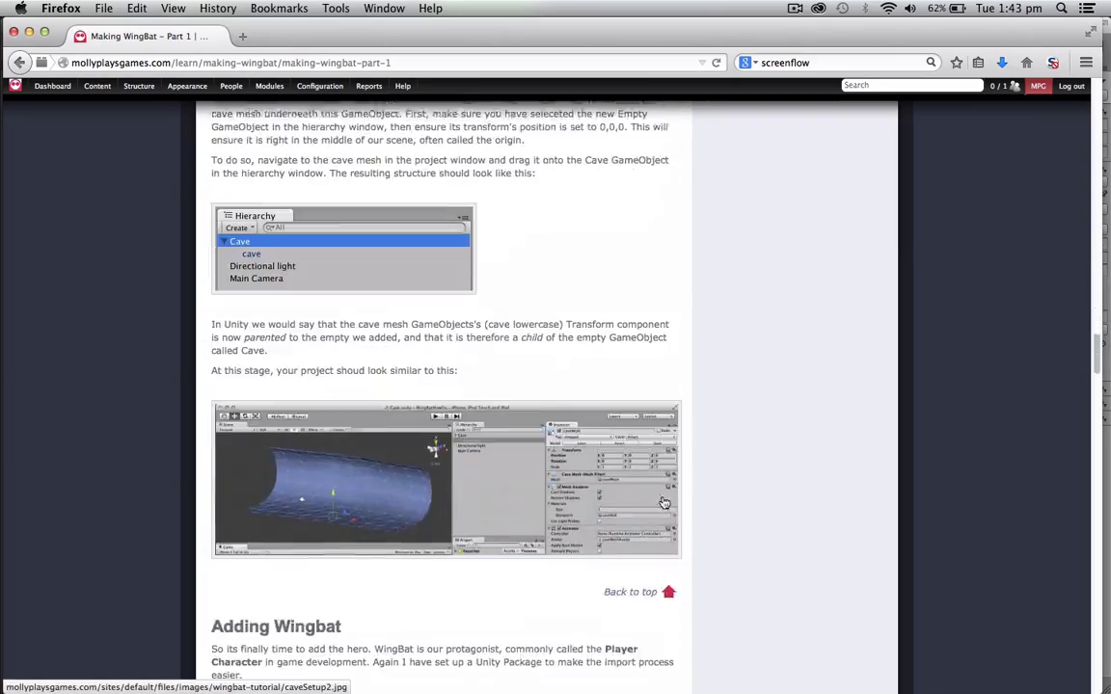
pyautogui.scroll(20, 617, 571)
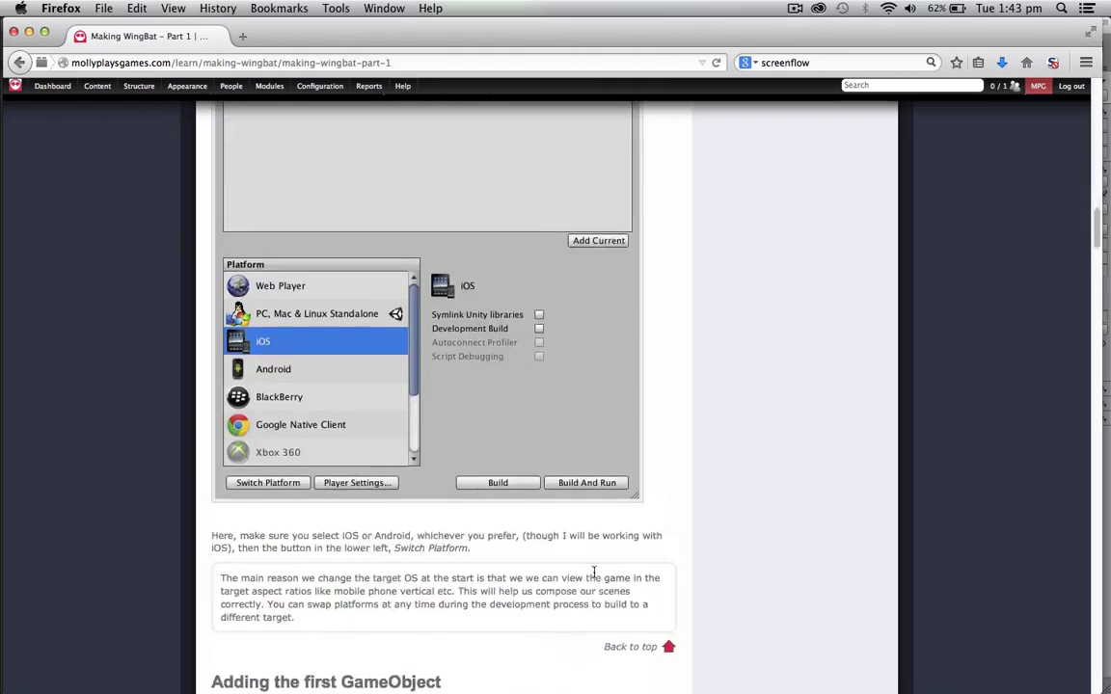
pyautogui.scroll(20, 594, 573)
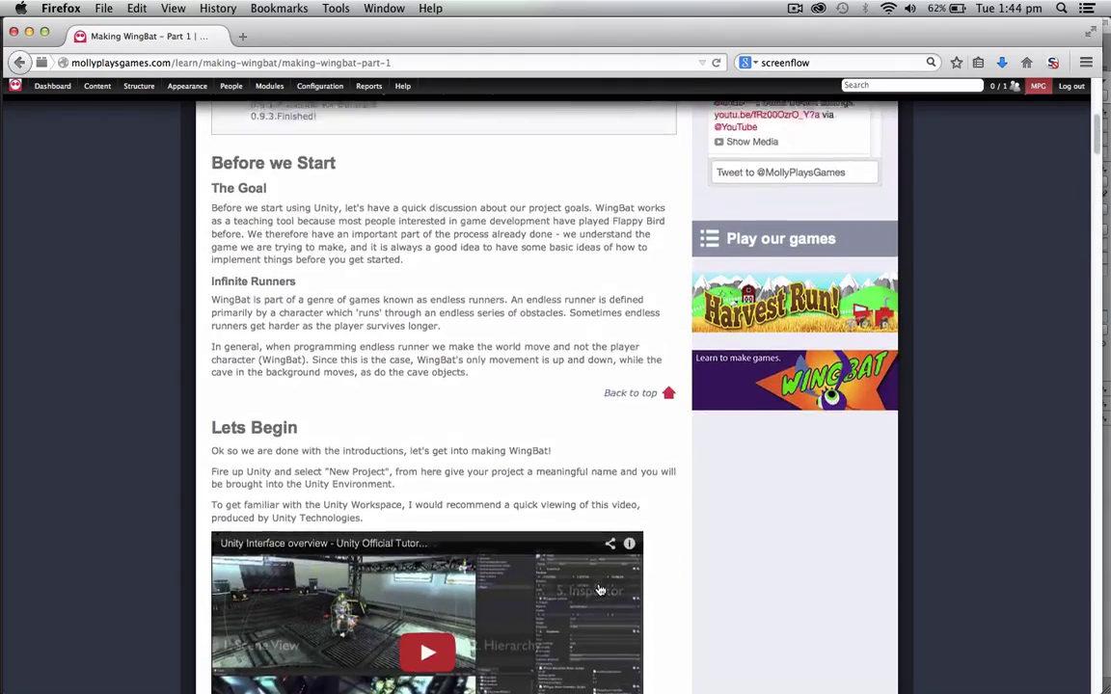
pyautogui.scroll(6, 600, 590)
# Switch back to Unity and save the Cave scene
pyautogui.press('super+Tab')
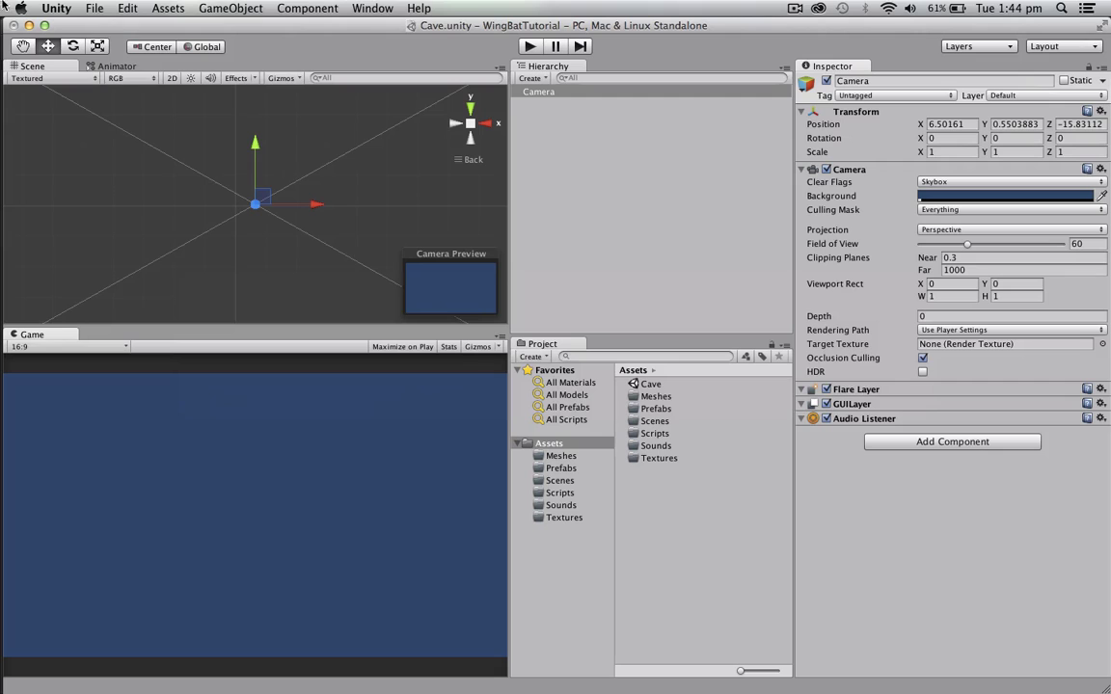
pyautogui.click(94, 8)
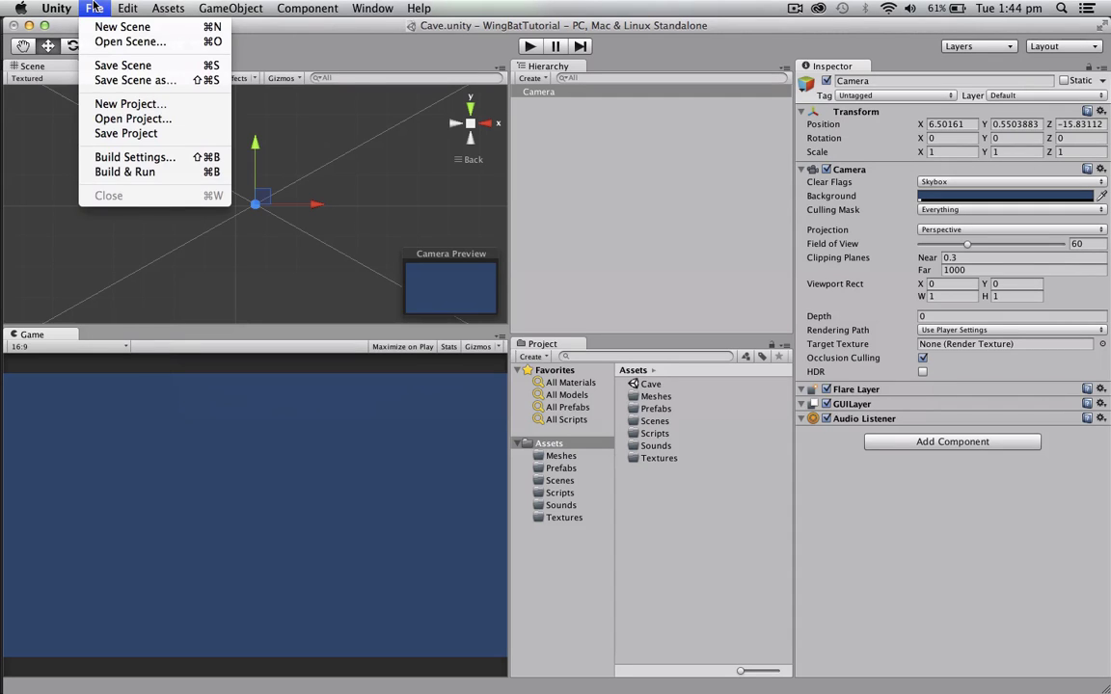
pyautogui.click(123, 65)
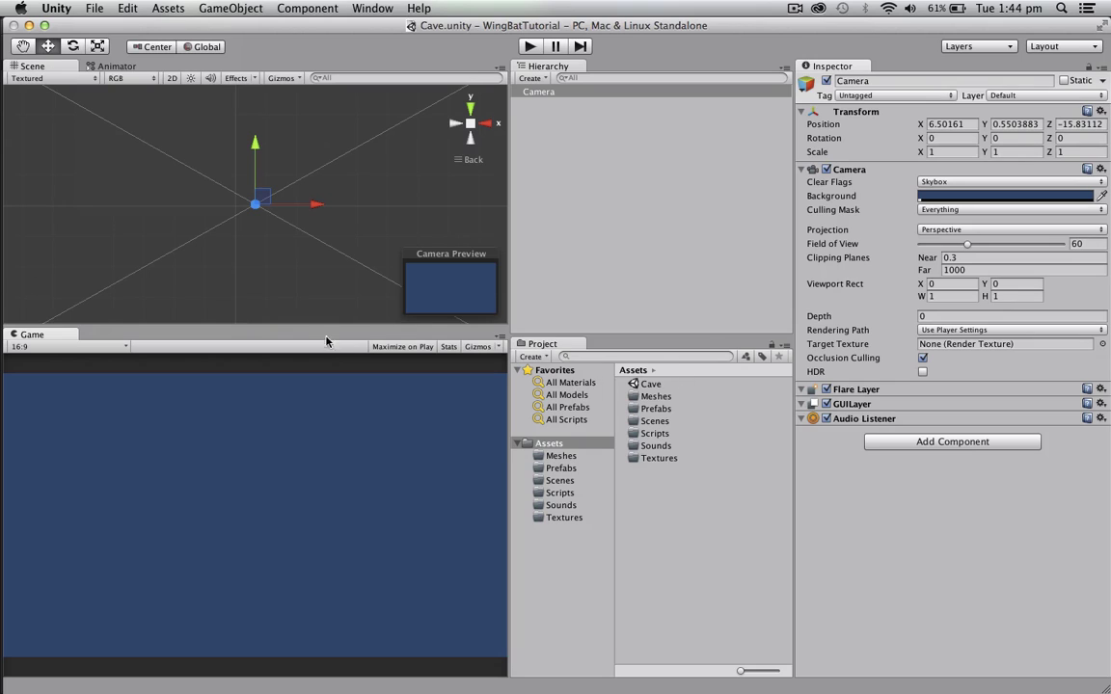
# Inspect the Cave scene asset and the asset types that can be created in the project's Assets folder
pyautogui.click(704, 385)
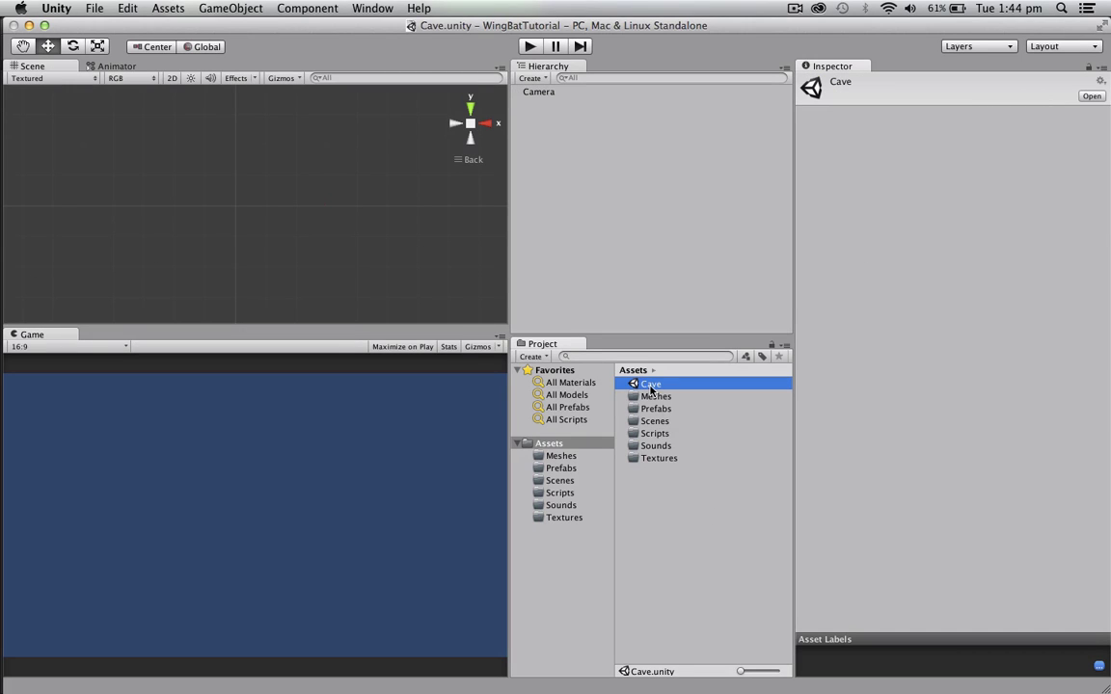
pyautogui.click(409, 466)
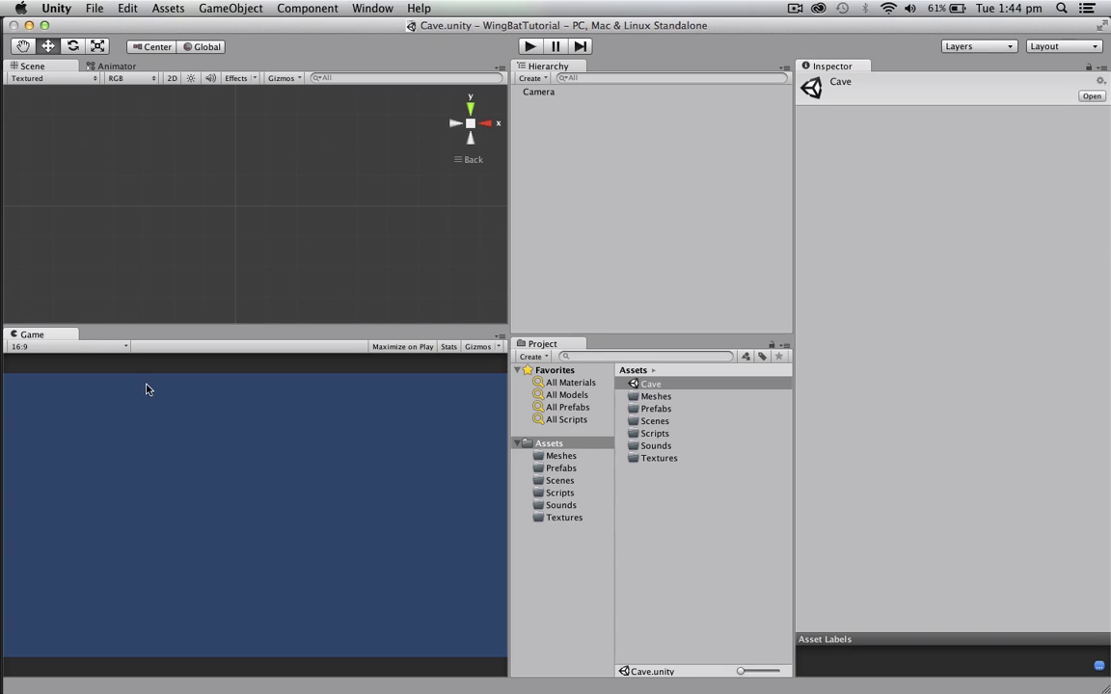
pyautogui.click(682, 512)
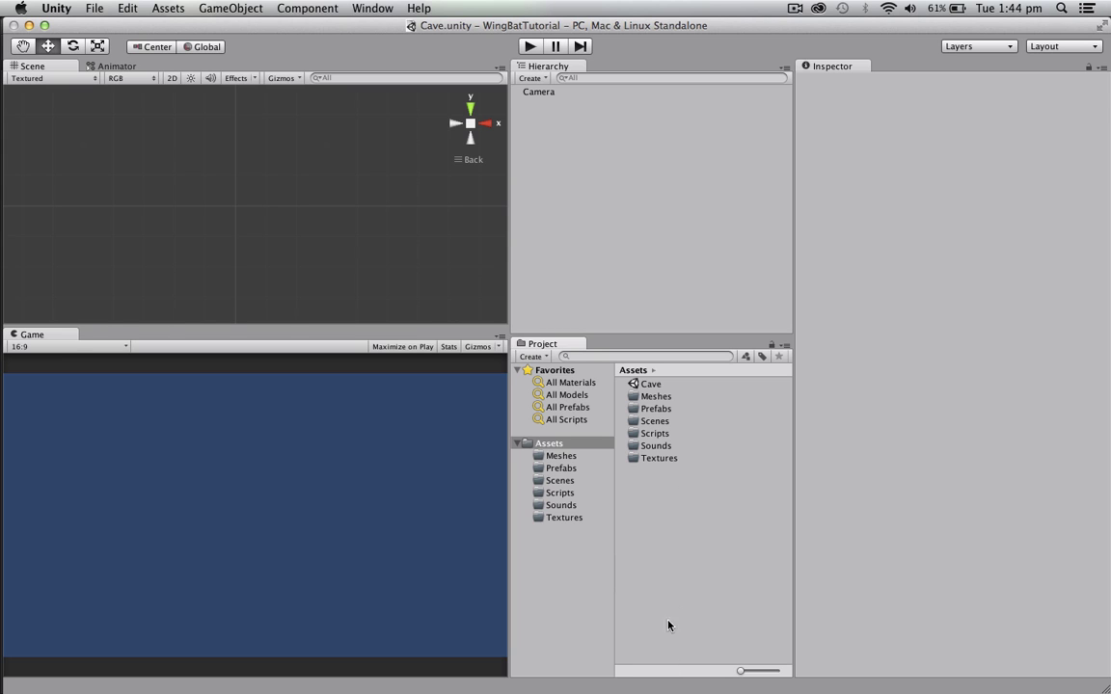
pyautogui.rightClick(646, 459)
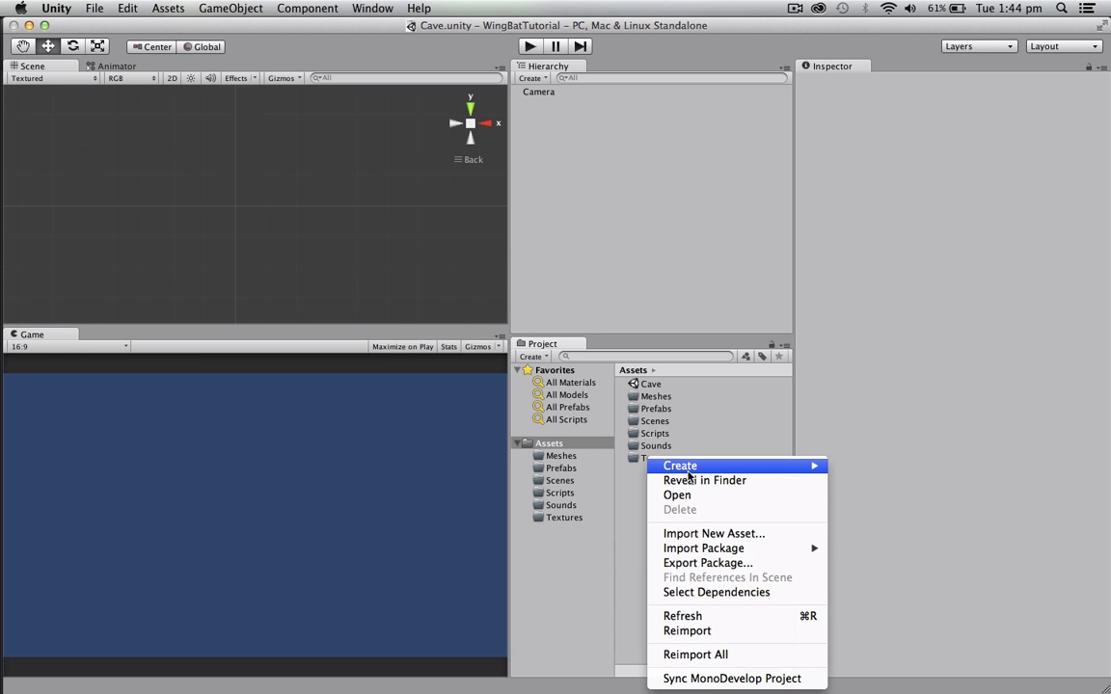
pyautogui.moveTo(688, 471)
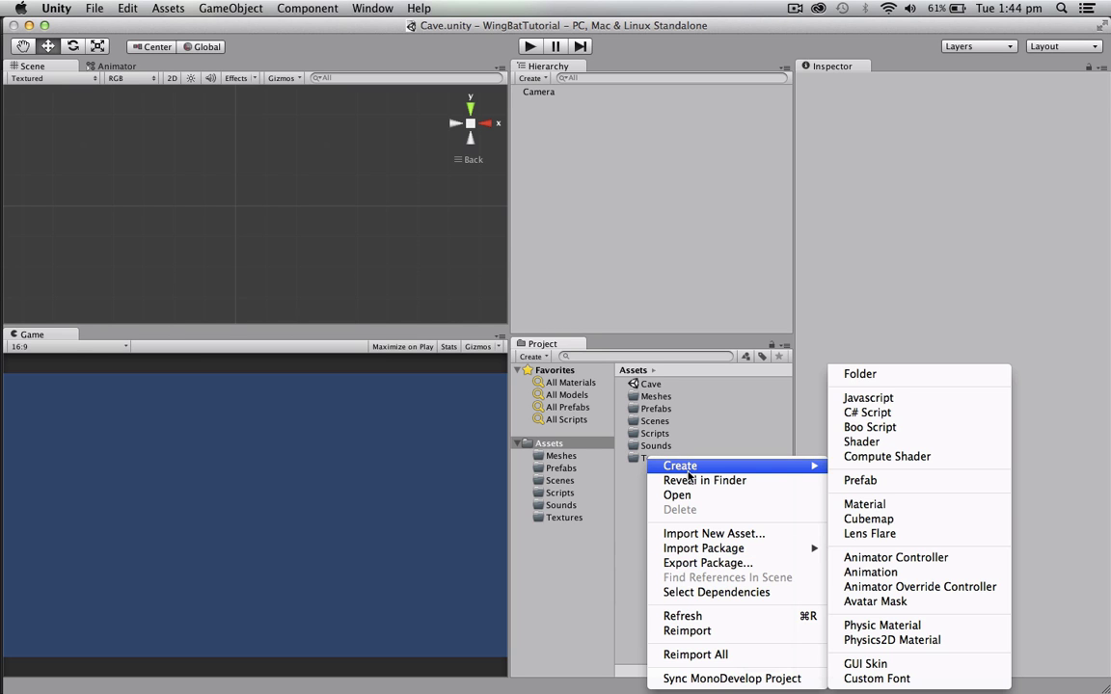
pyautogui.click(595, 508)
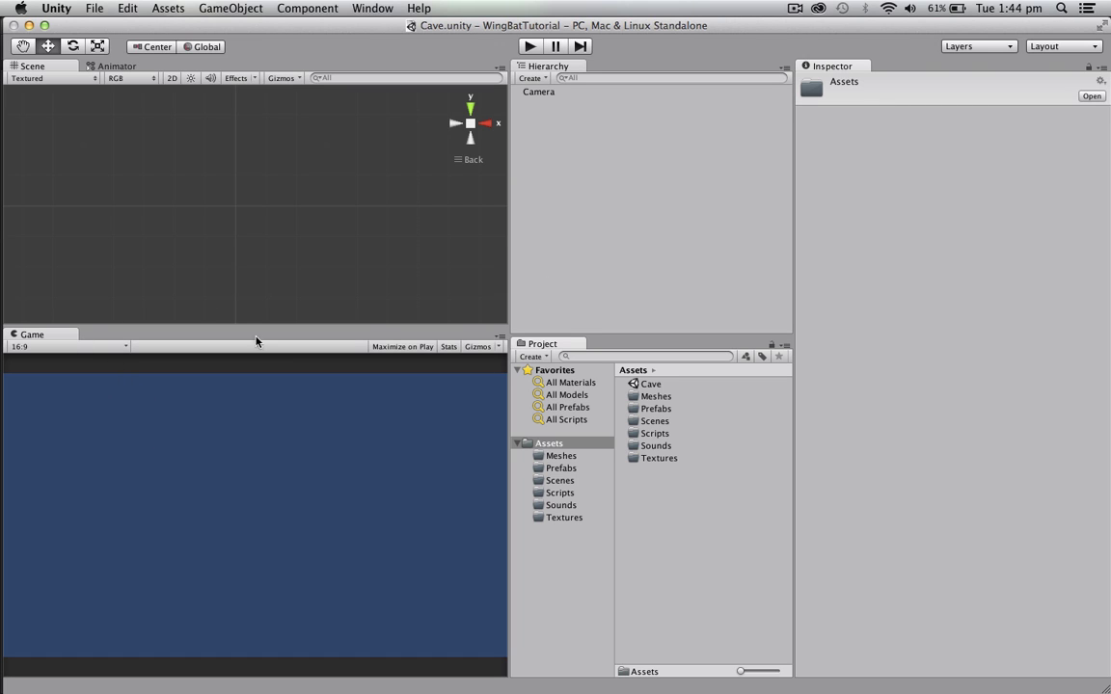
# Review the Game view's aspect ratio presets and its form for adding a custom resolution
pyautogui.click(61, 346)
pyautogui.click(316, 360)
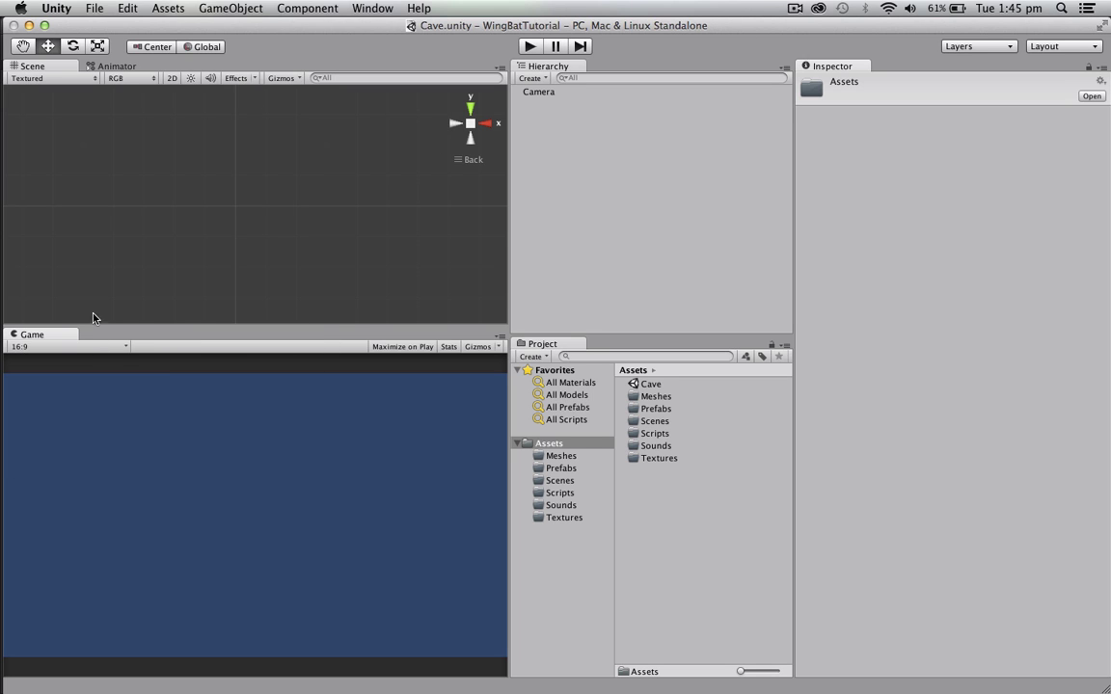
pyautogui.click(96, 347)
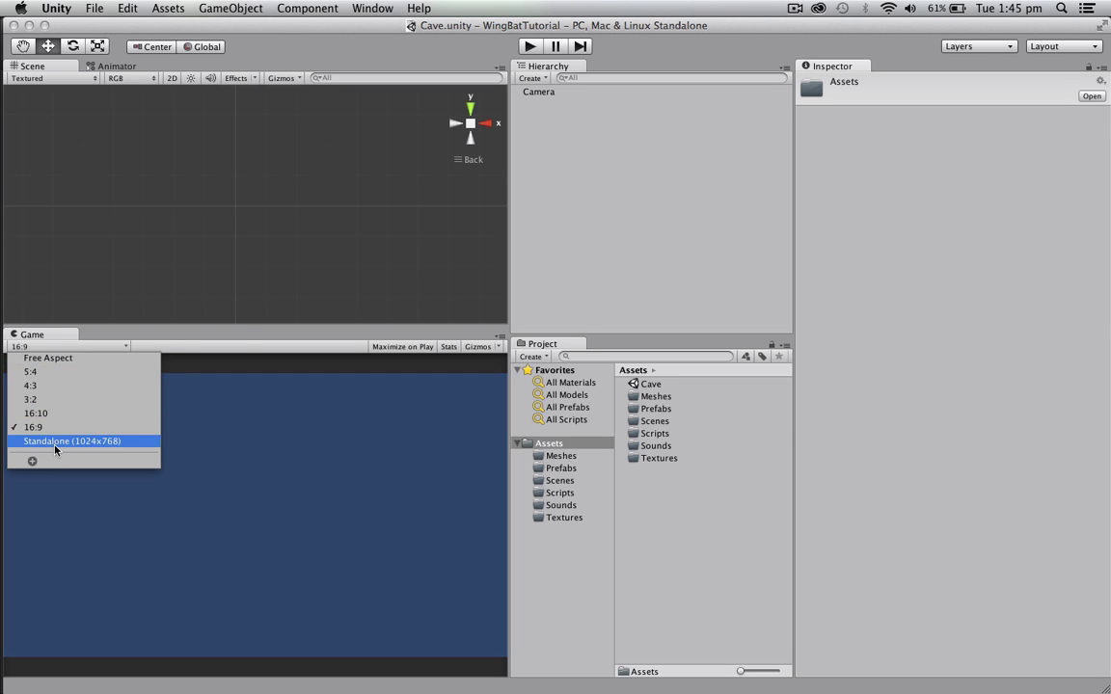
pyautogui.click(223, 336)
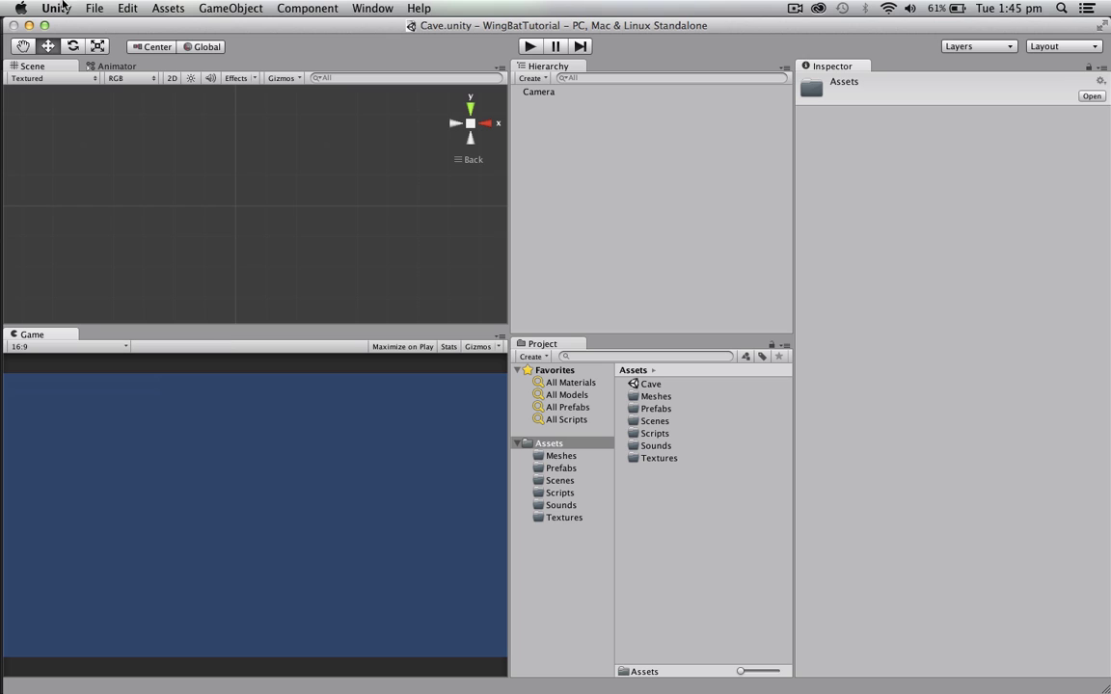
pyautogui.click(62, 347)
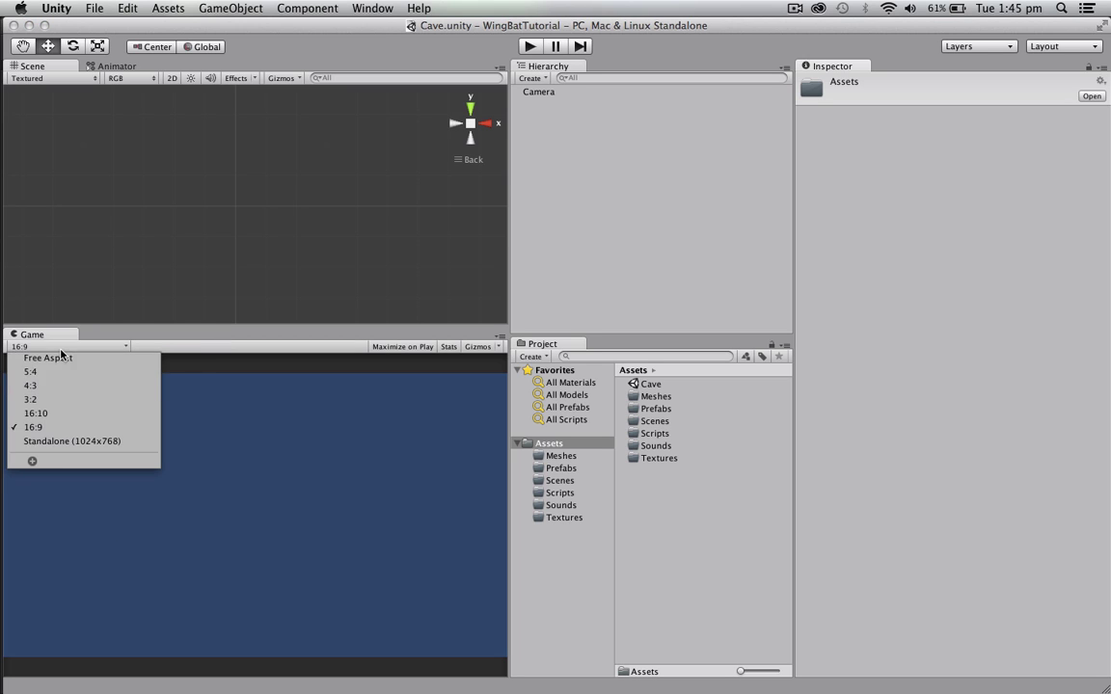
pyautogui.click(35, 463)
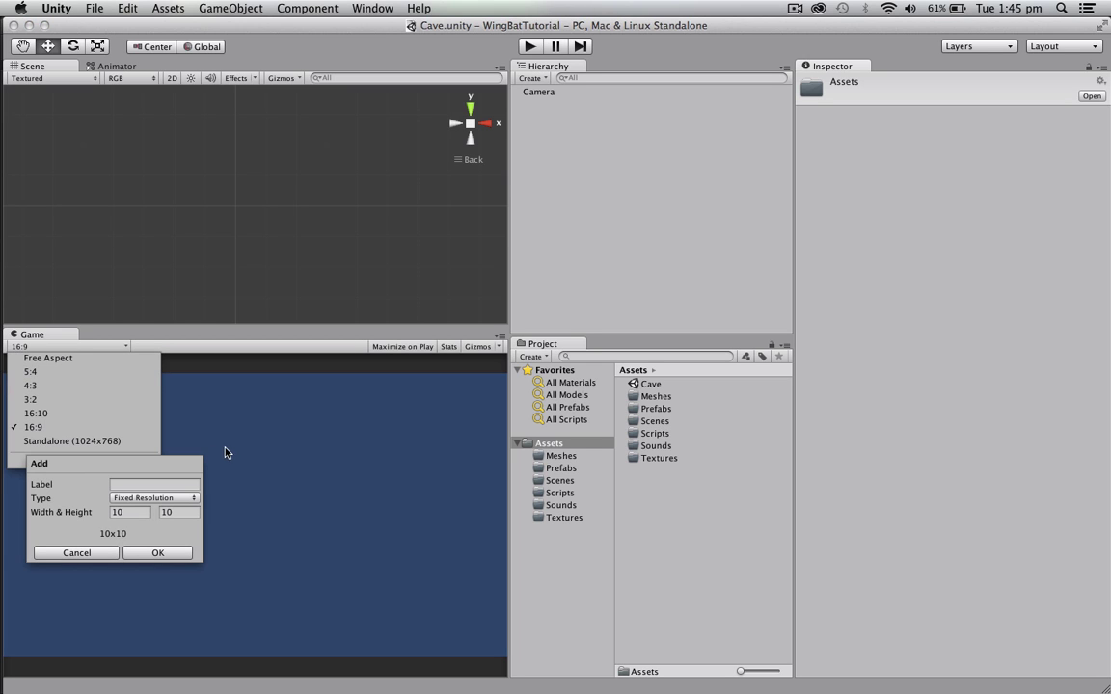
pyautogui.click(55, 553)
pyautogui.click(293, 337)
# Switch the project's build platform to iOS in the Build Settings and close them
pyautogui.click(125, 8)
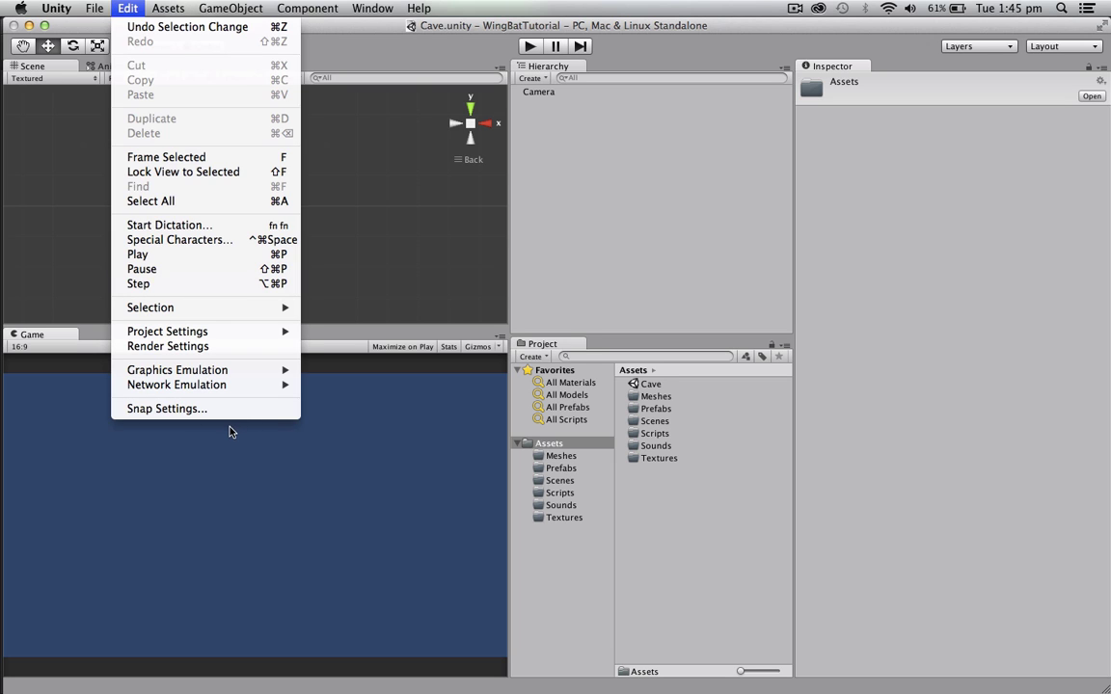
pyautogui.moveTo(91, 7)
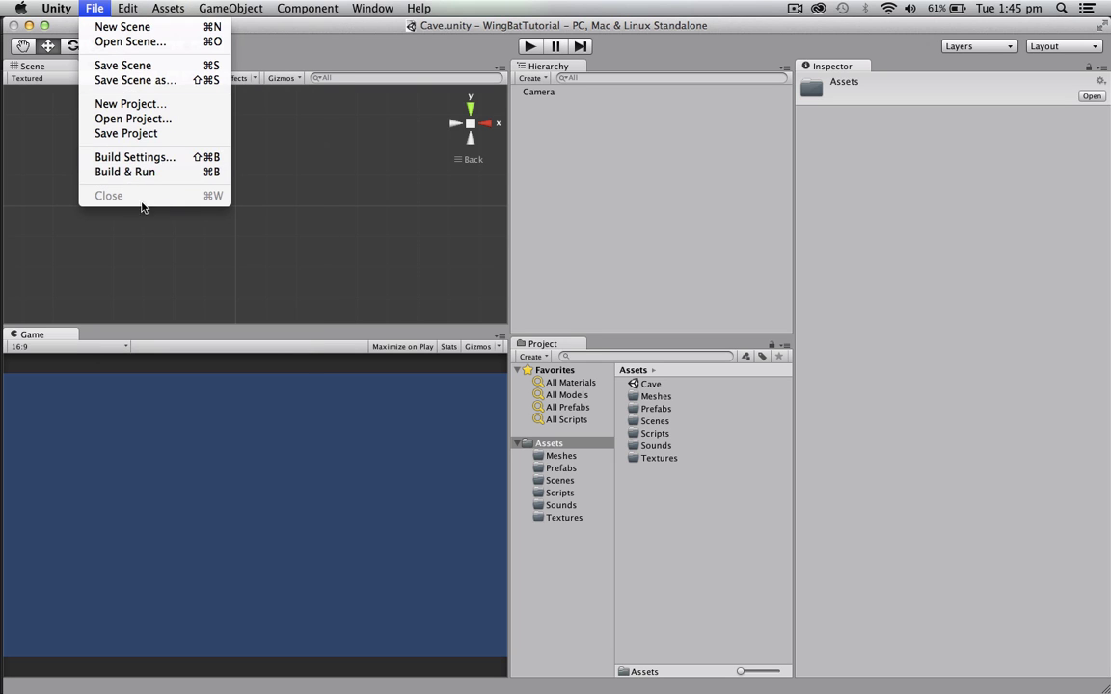
pyautogui.click(133, 157)
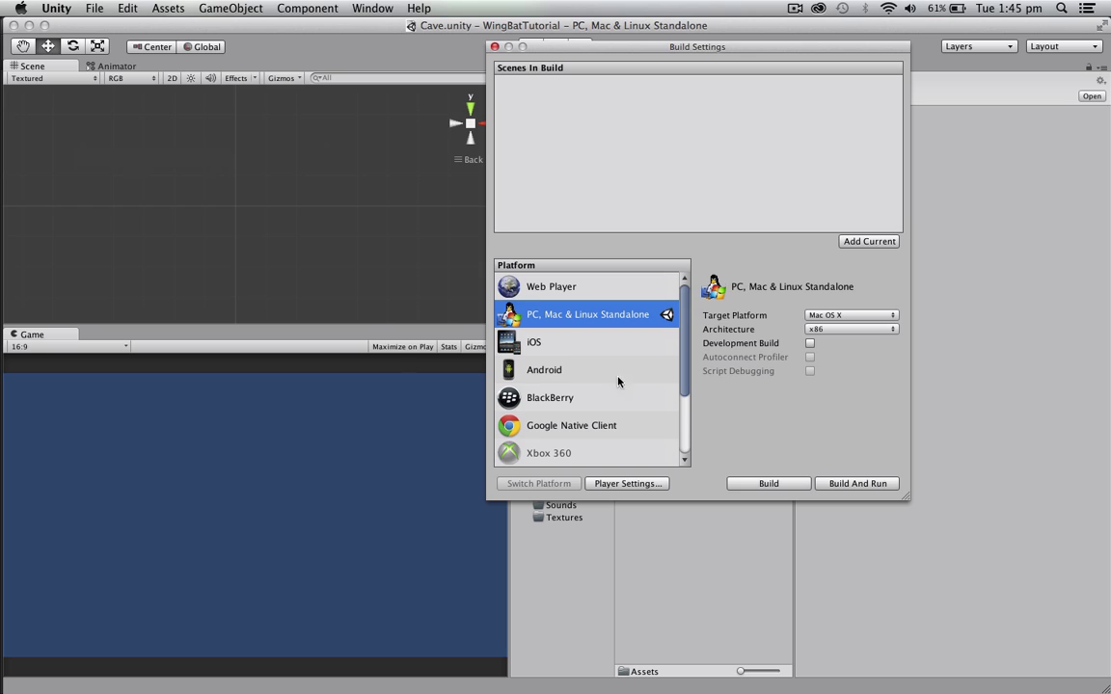
pyautogui.click(549, 350)
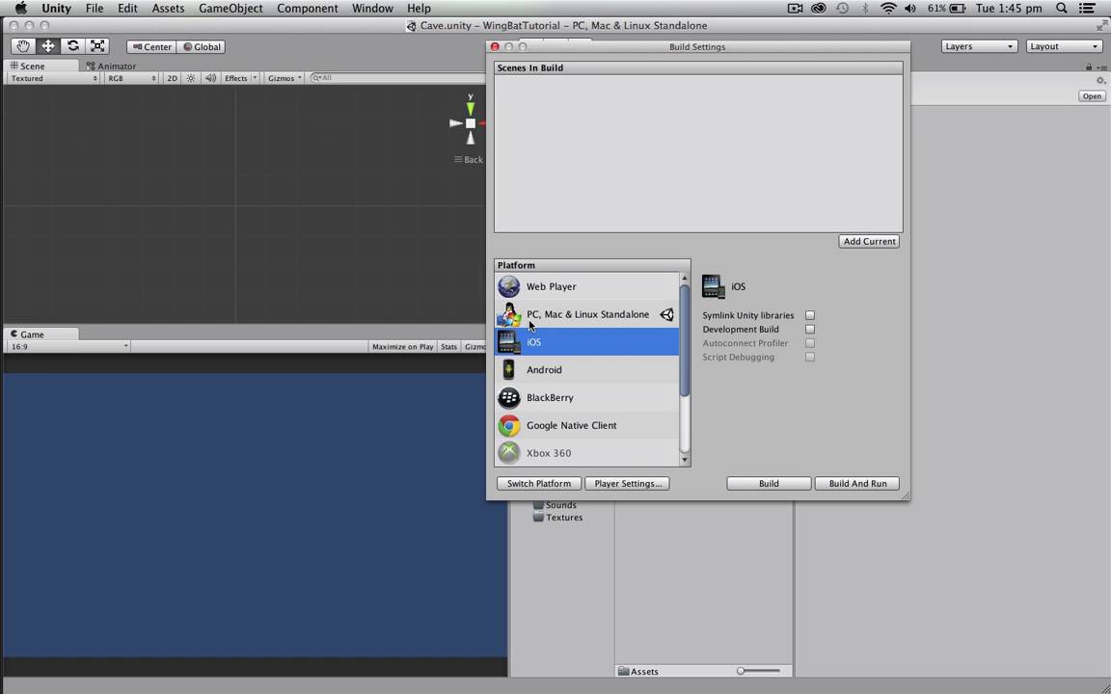
pyautogui.click(533, 482)
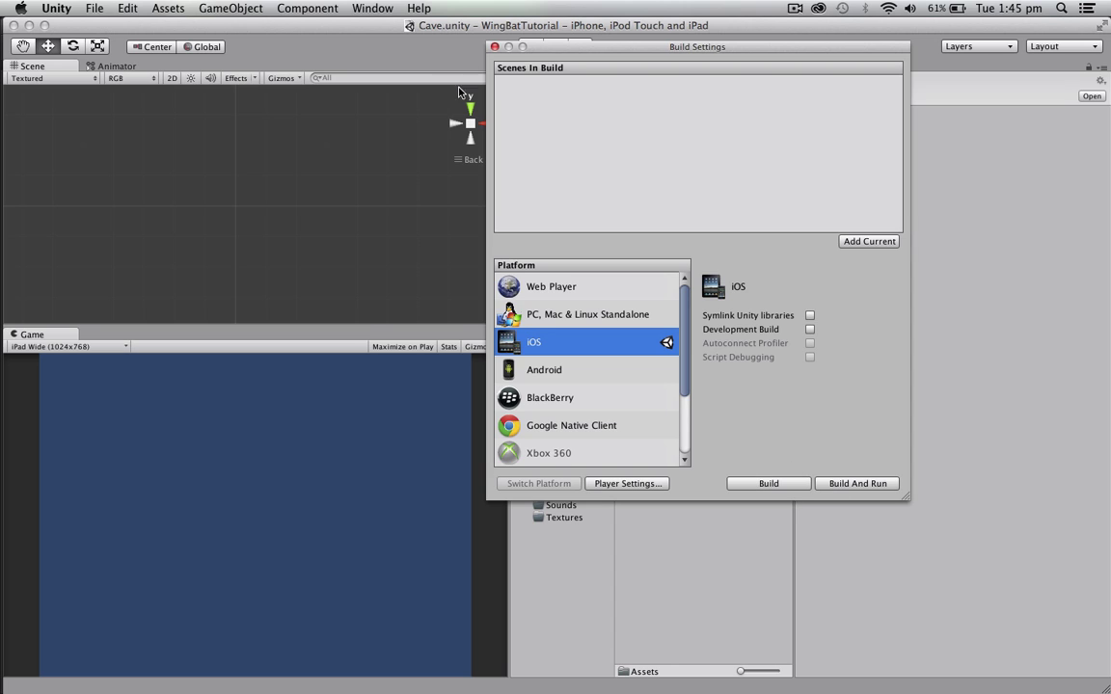
pyautogui.click(495, 46)
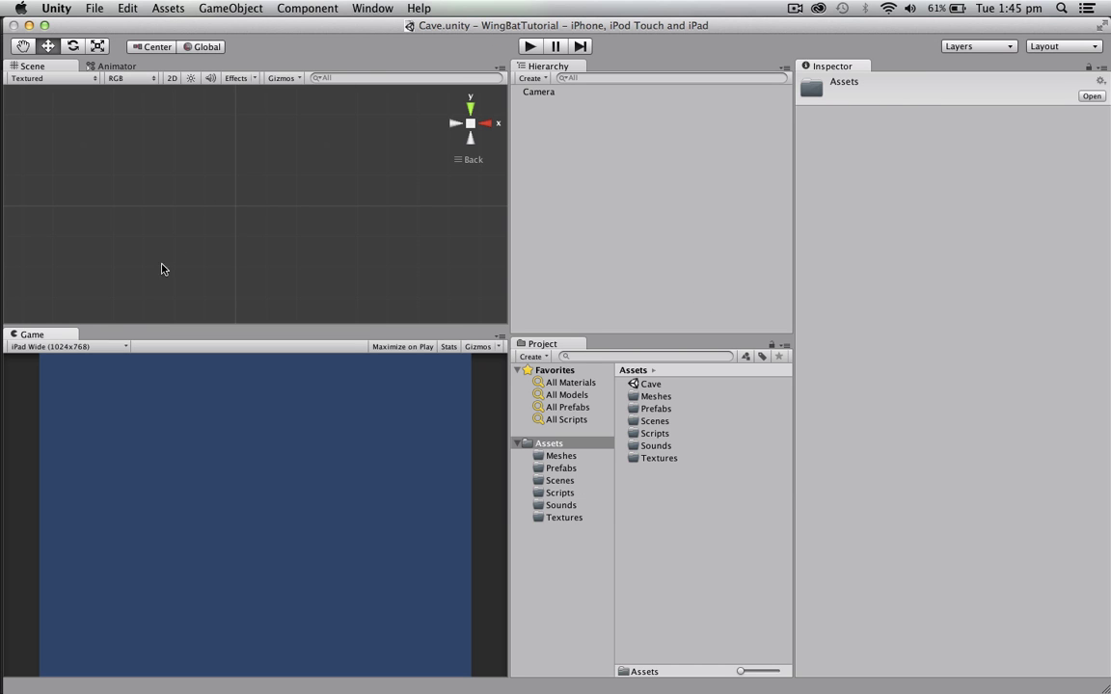
# Set the Game view's aspect to iPhone 4 Tall (640x960) and enlarge the Game view at the Scene view's expense
pyautogui.click(53, 347)
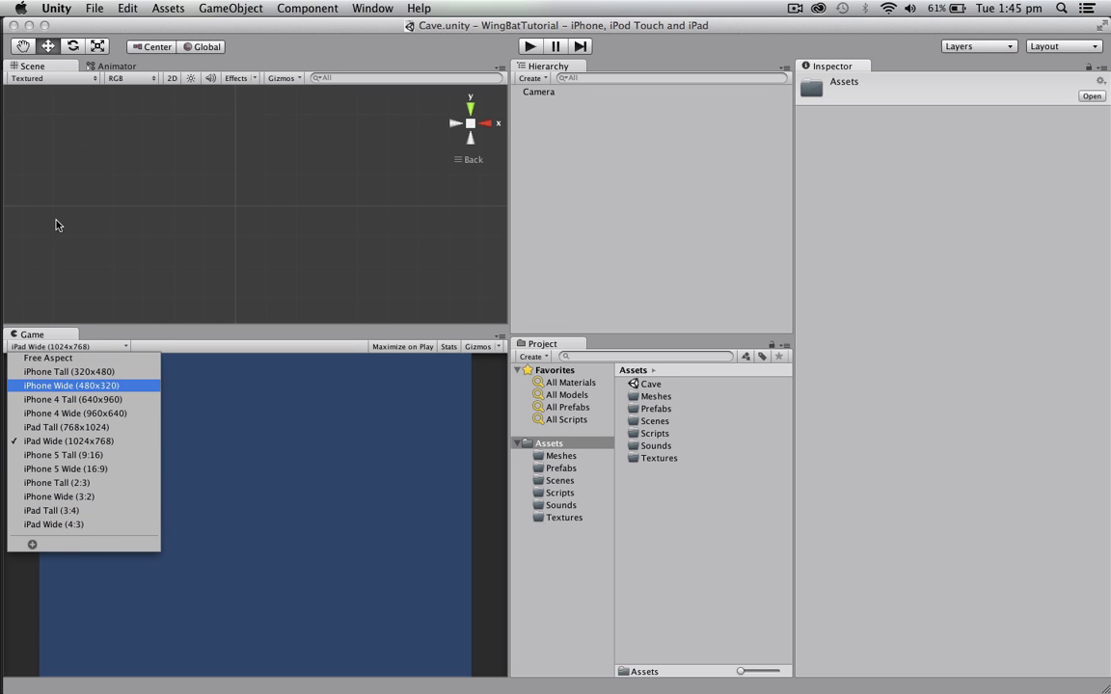
pyautogui.click(81, 458)
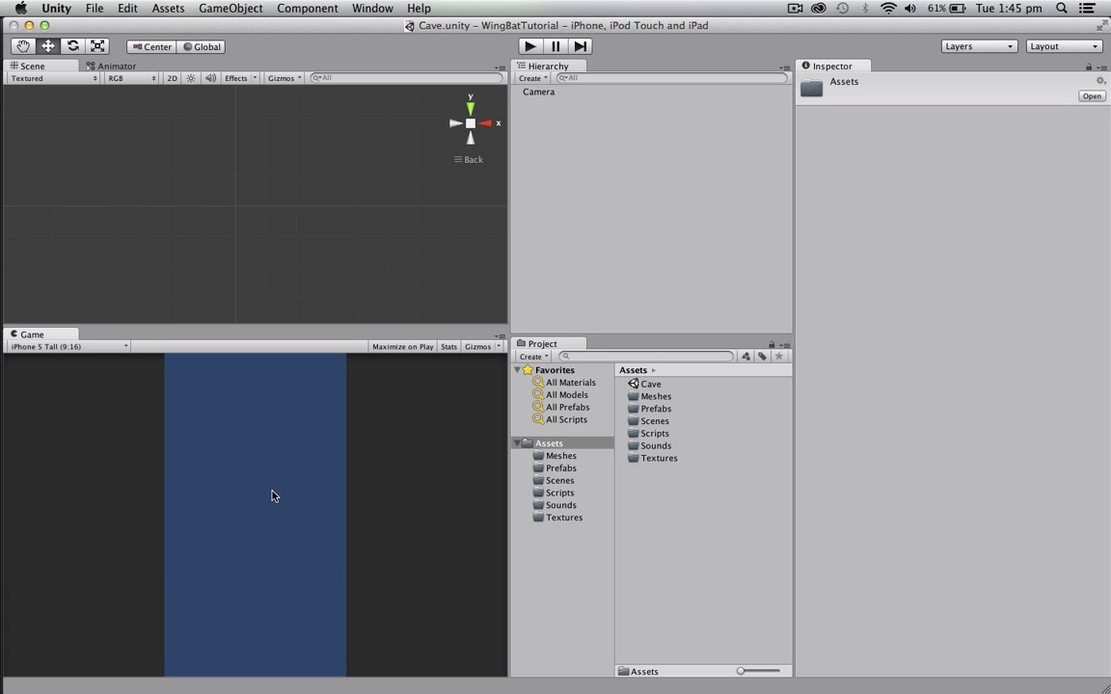
pyautogui.click(16, 346)
pyautogui.click(121, 400)
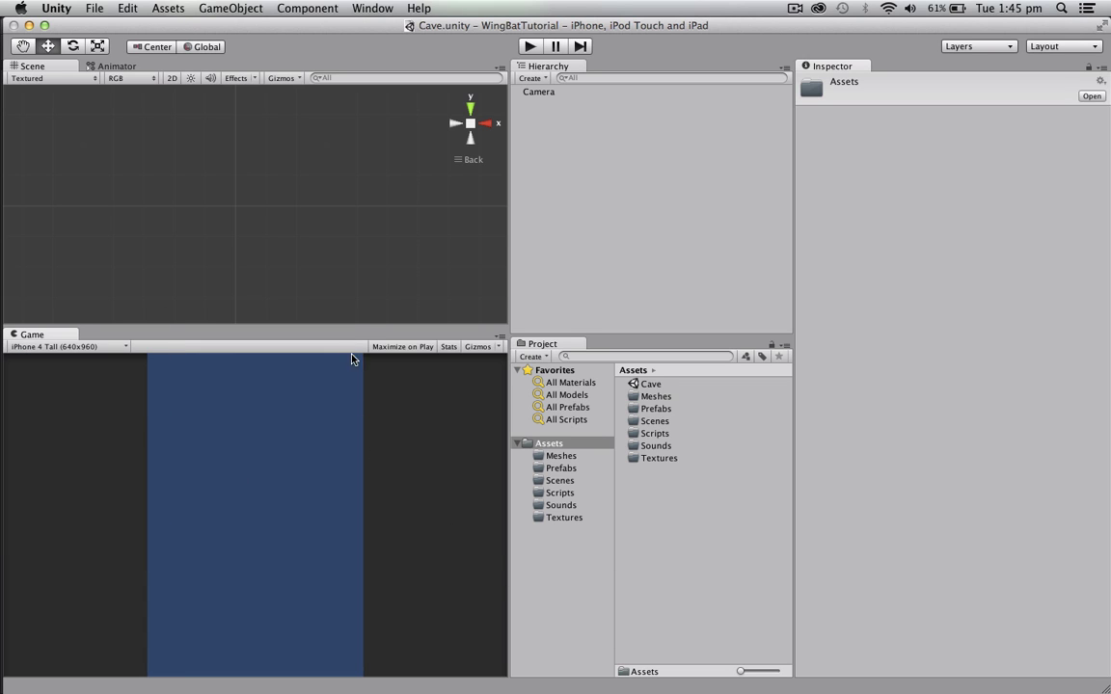
pyautogui.moveTo(344, 326); pyautogui.dragTo(344, 294)
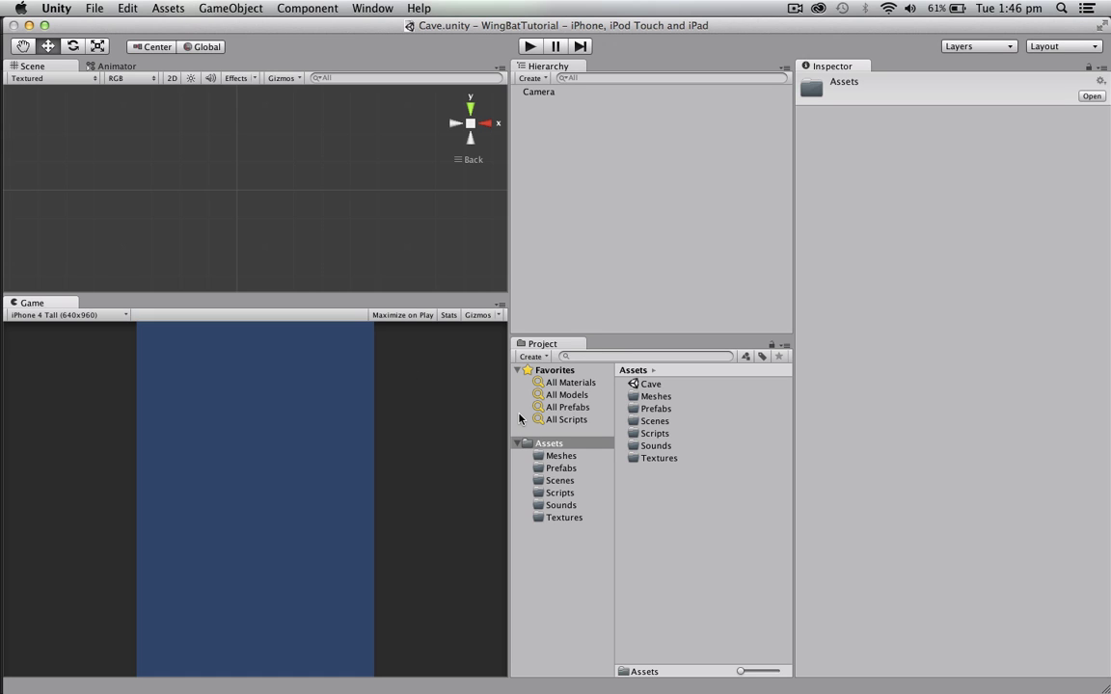
# Add a directional light to the Cave scene
pyautogui.click(231, 8)
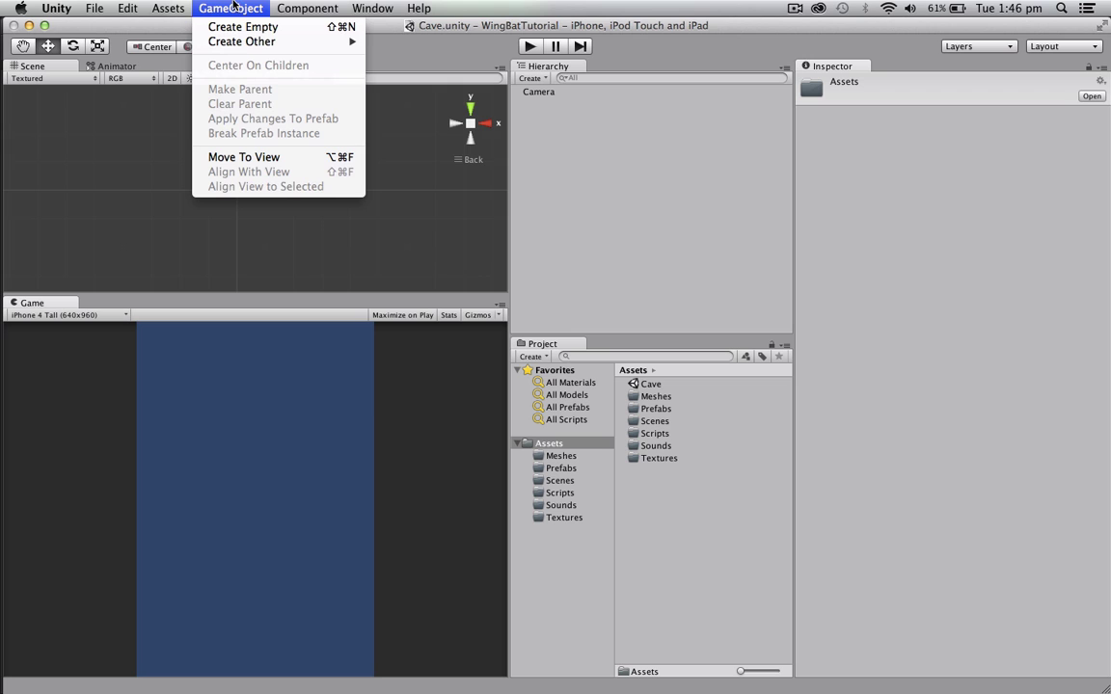
pyautogui.moveTo(246, 42)
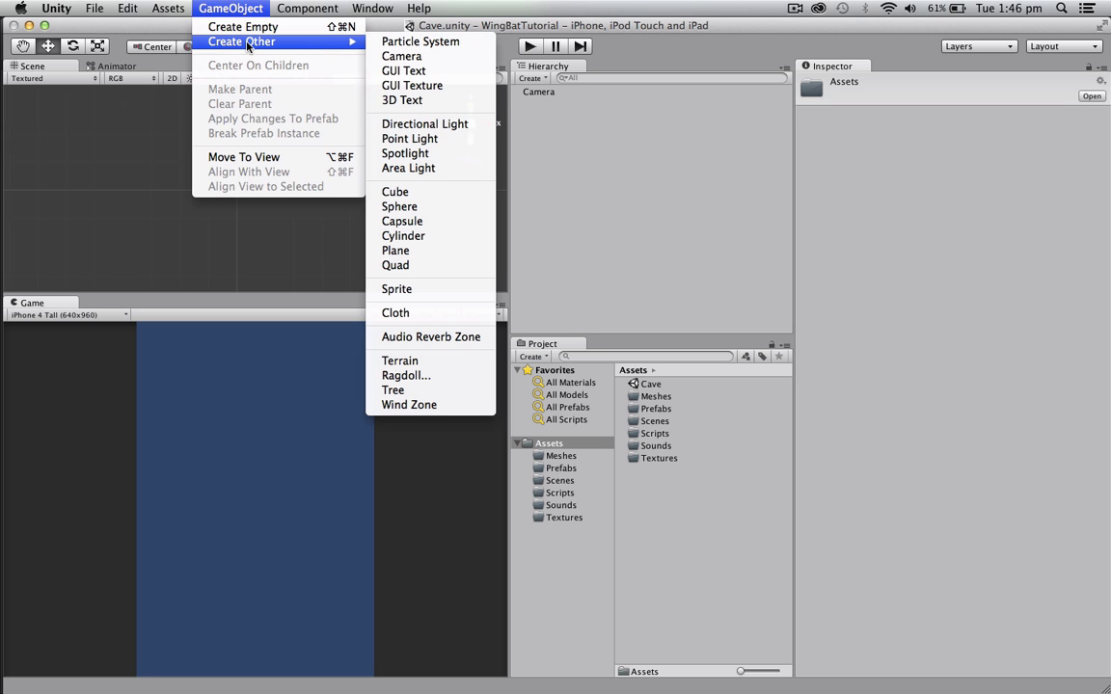
pyautogui.click(424, 126)
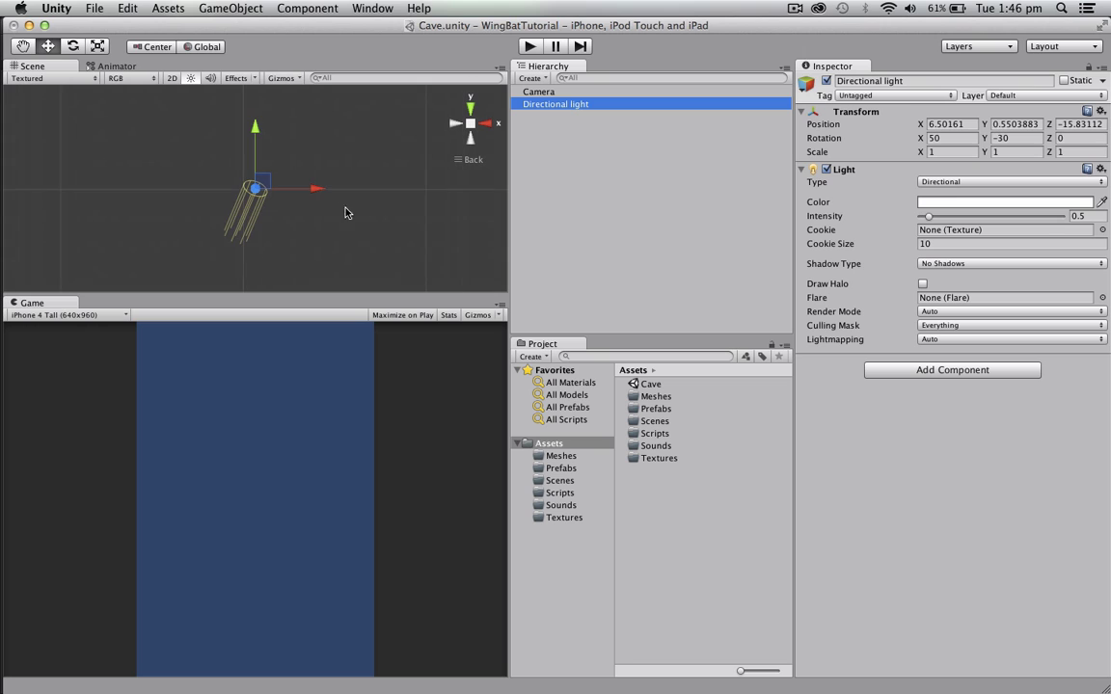
pyautogui.moveTo(347, 213)
pyautogui.mouseDown(button='middle')
pyautogui.moveTo(325, 218)
pyautogui.moveTo(365, 213)
pyautogui.mouseUp(button='middle')
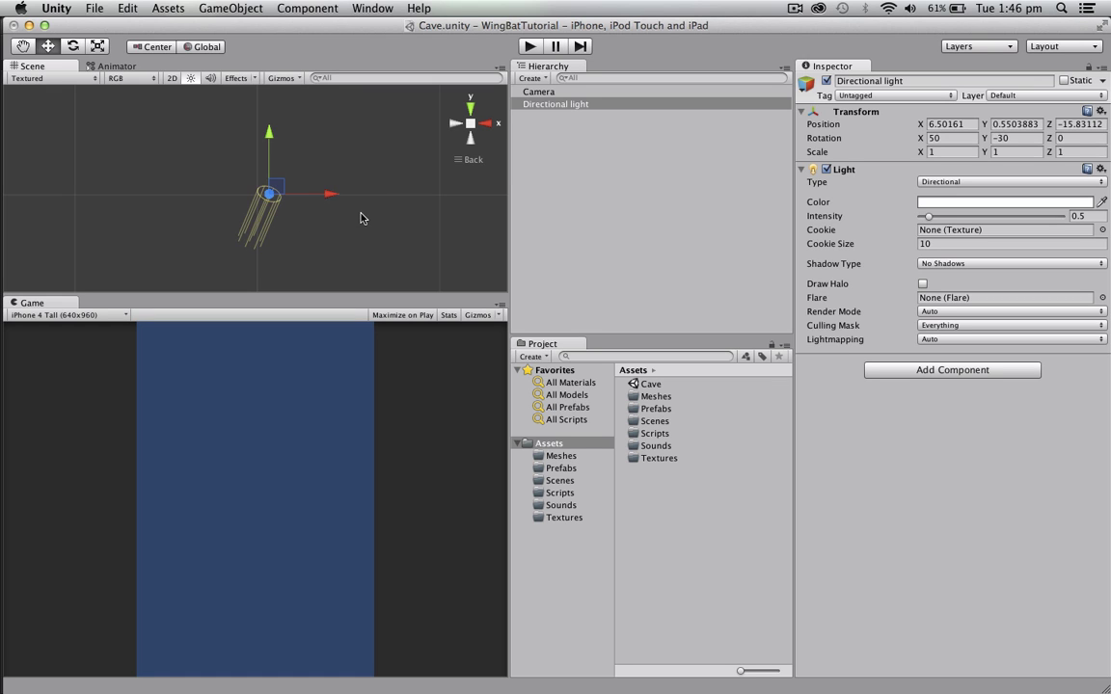
pyautogui.moveTo(360, 218); pyautogui.dragTo(389, 210, button='middle')
pyautogui.moveTo(389, 210)
pyautogui.mouseDown(button='right')
pyautogui.moveTo(176, 226)
pyautogui.moveTo(381, 227)
pyautogui.mouseUp(button='right')
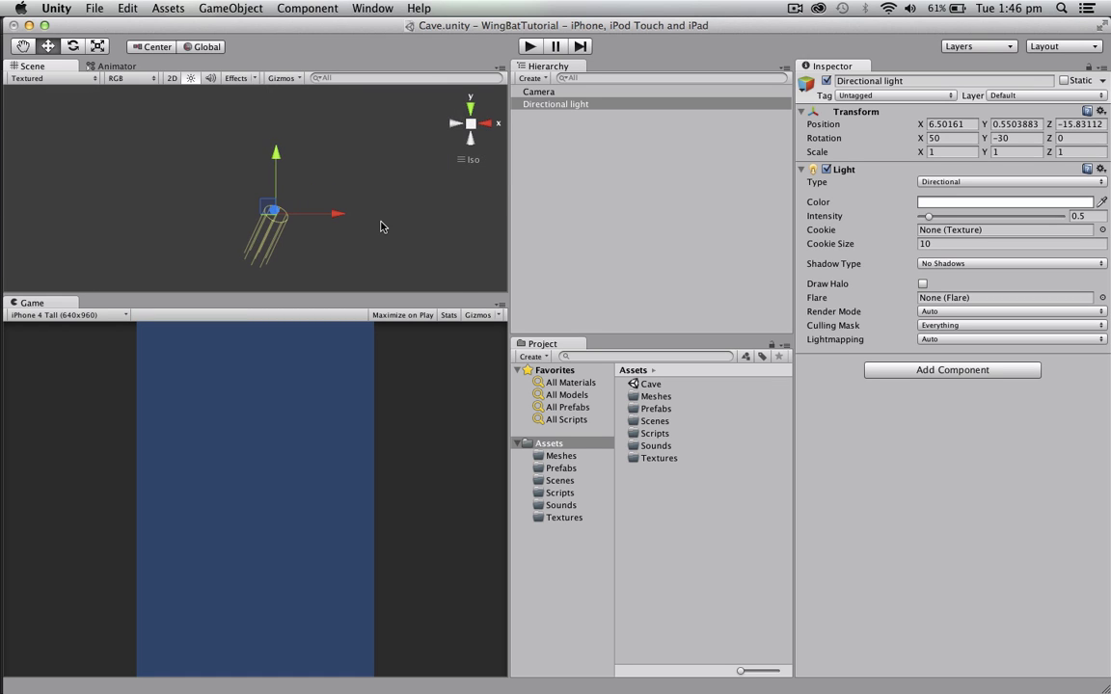
pyautogui.click(479, 144)
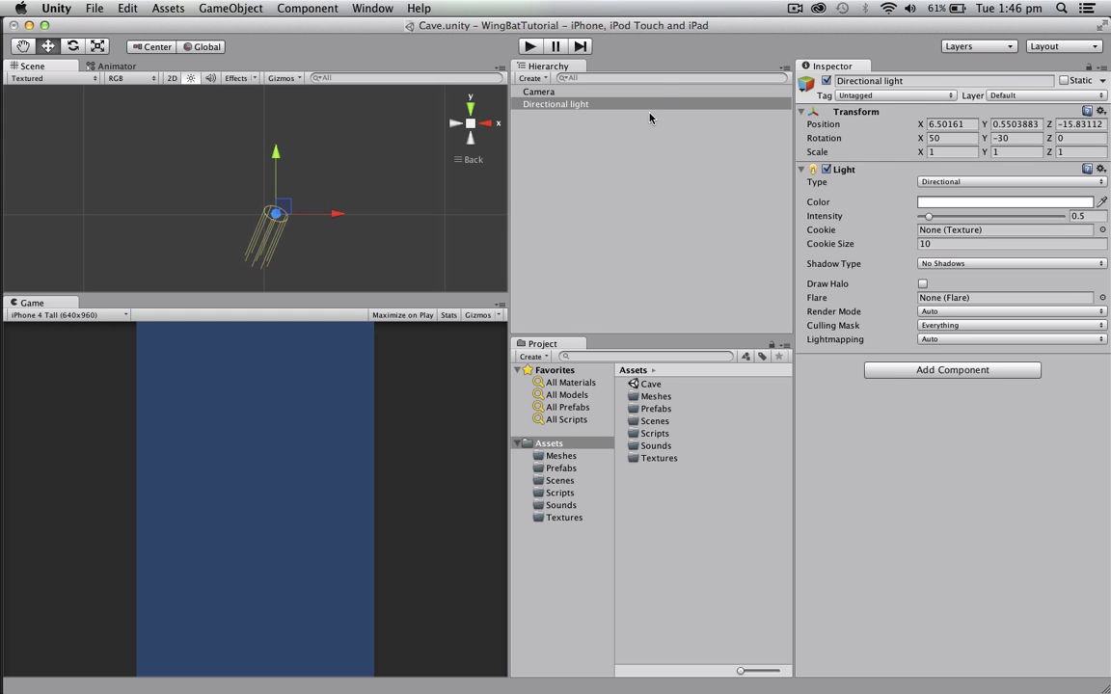
pyautogui.doubleClick(950, 124)
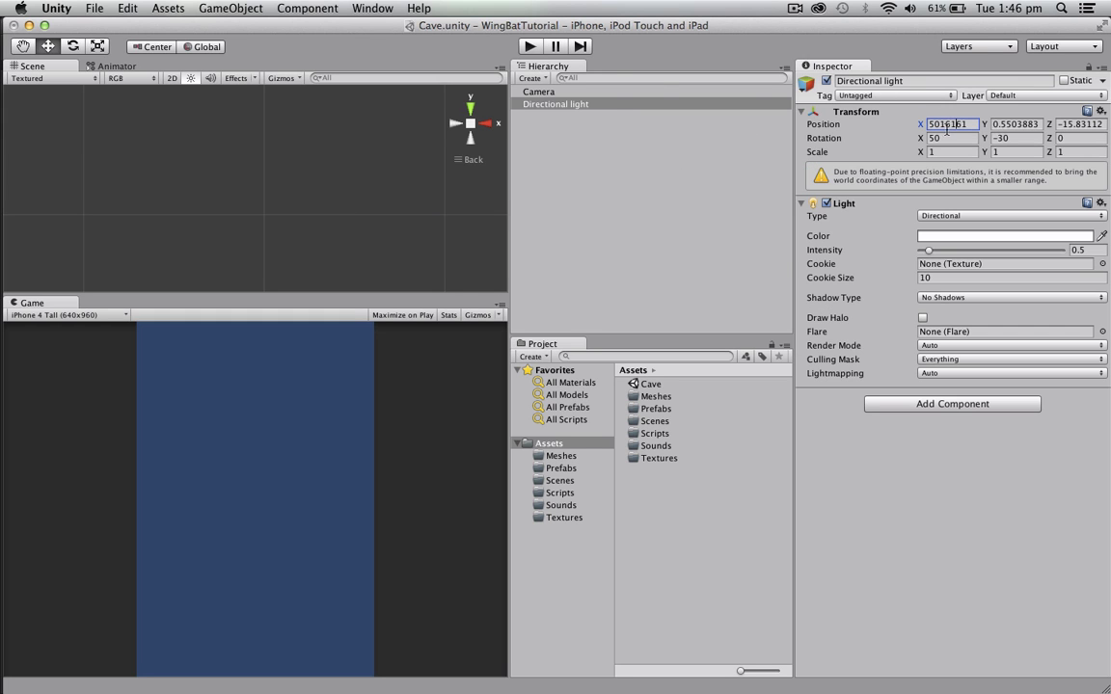
pyautogui.click(615, 106)
pyautogui.click(540, 94)
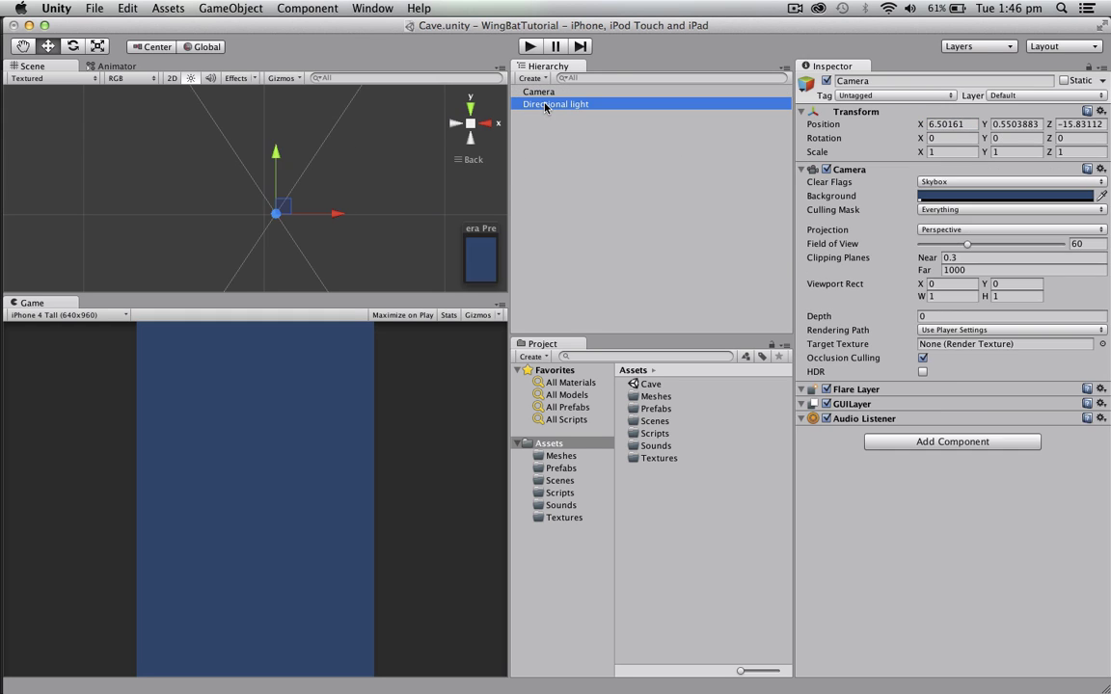
# Set the directional light's position to X 0, Y 0 and Z 0
pyautogui.click(528, 104)
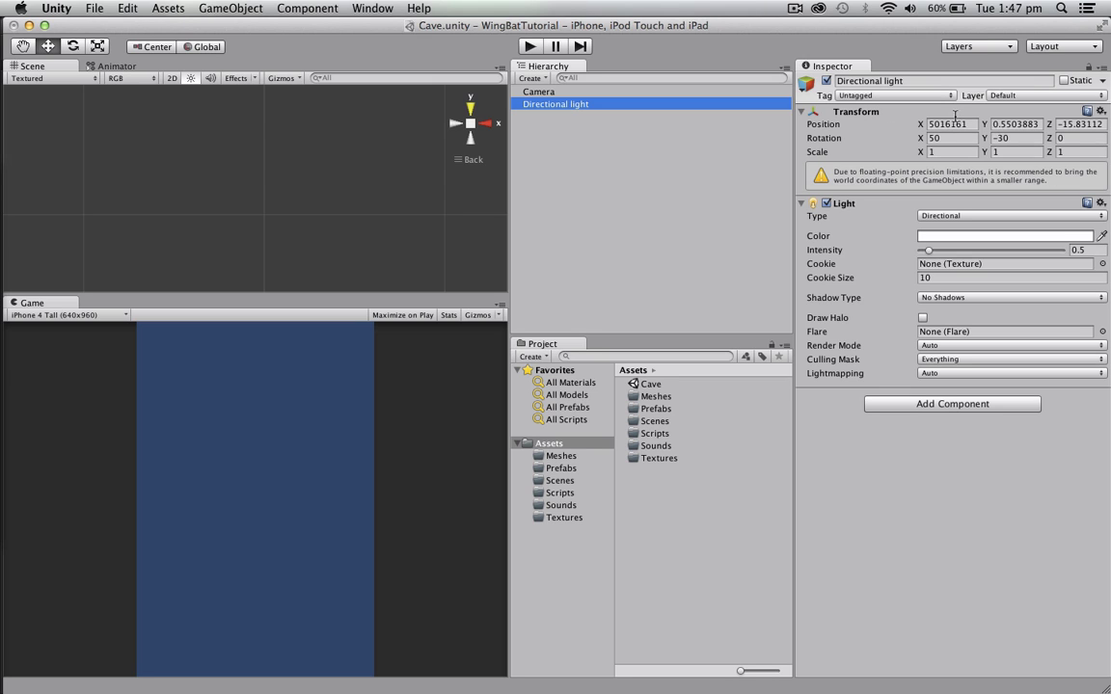
pyautogui.click(950, 125)
pyautogui.write('0')
pyautogui.press('Tab')
pyautogui.write('0')
pyautogui.press('Tab')
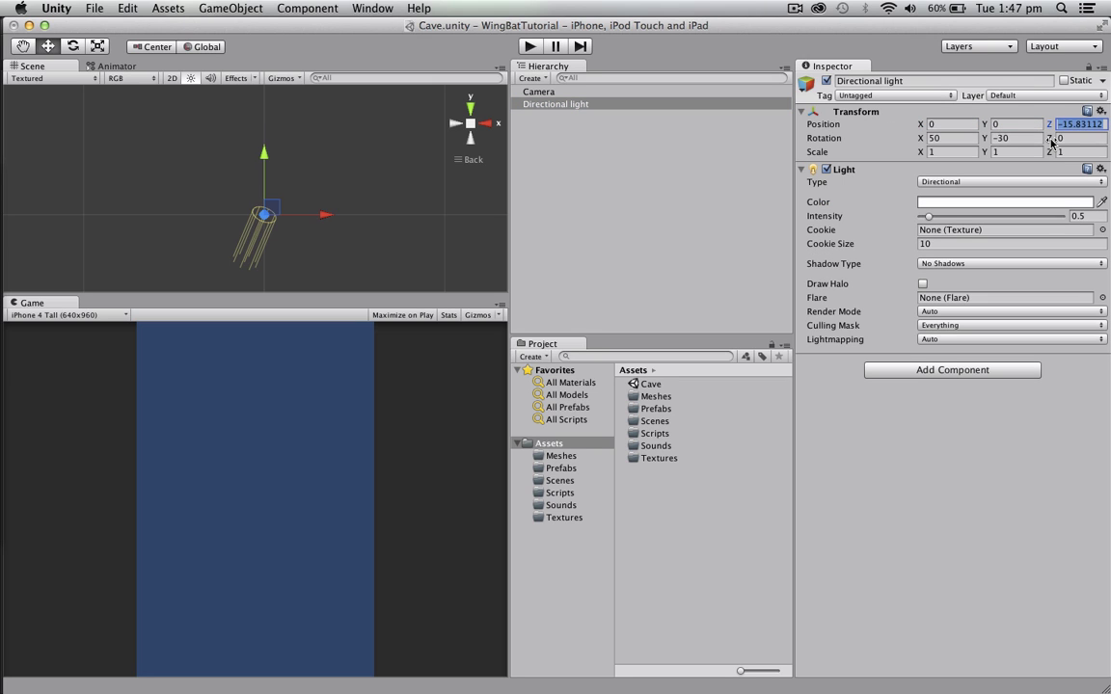
pyautogui.write('0')
# Raise the directional light to a Y position of 30
pyautogui.hotkey('shift', 'Tab')
pyautogui.write('90')
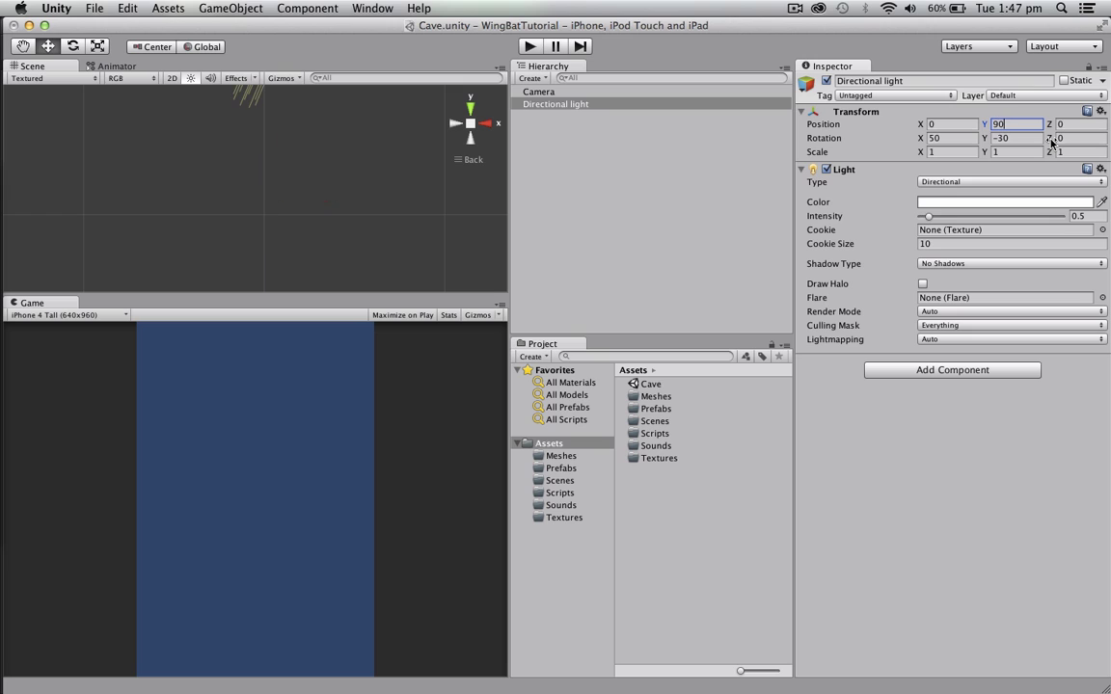
pyautogui.press('BackSpace')
pyautogui.press('BackSpace')
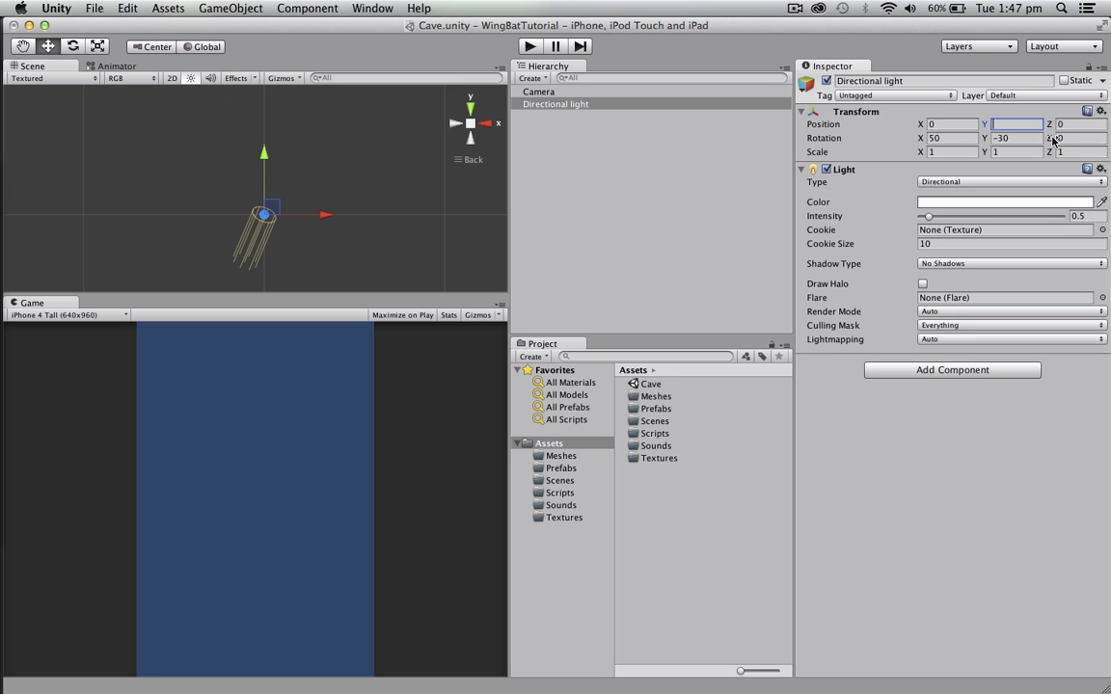
pyautogui.write('30')
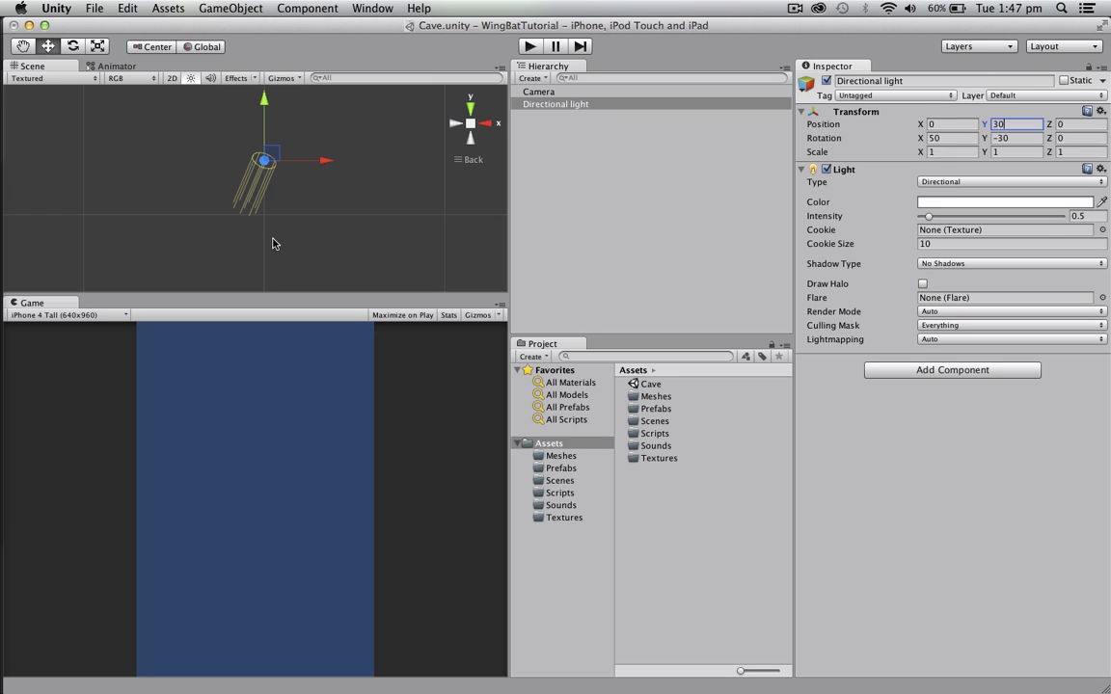
# Set the directional light's rotation to X 20 and Y 0, and check the direction it faces in the scene
pyautogui.scroll(2, 277, 240)
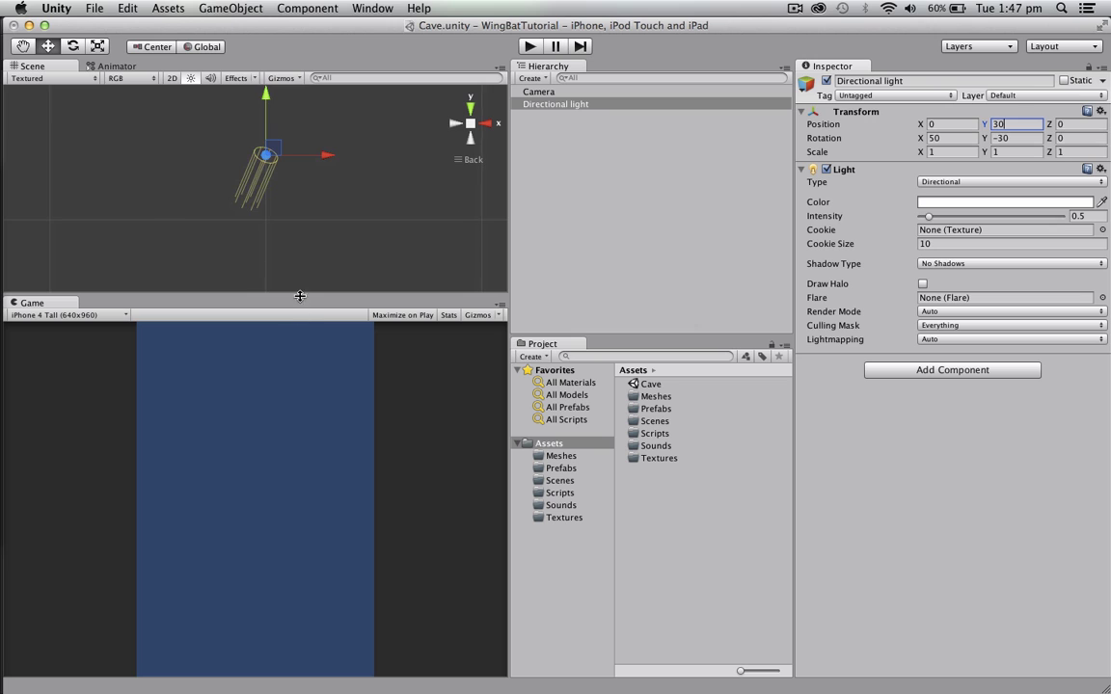
pyautogui.scroll(1, 252, 206)
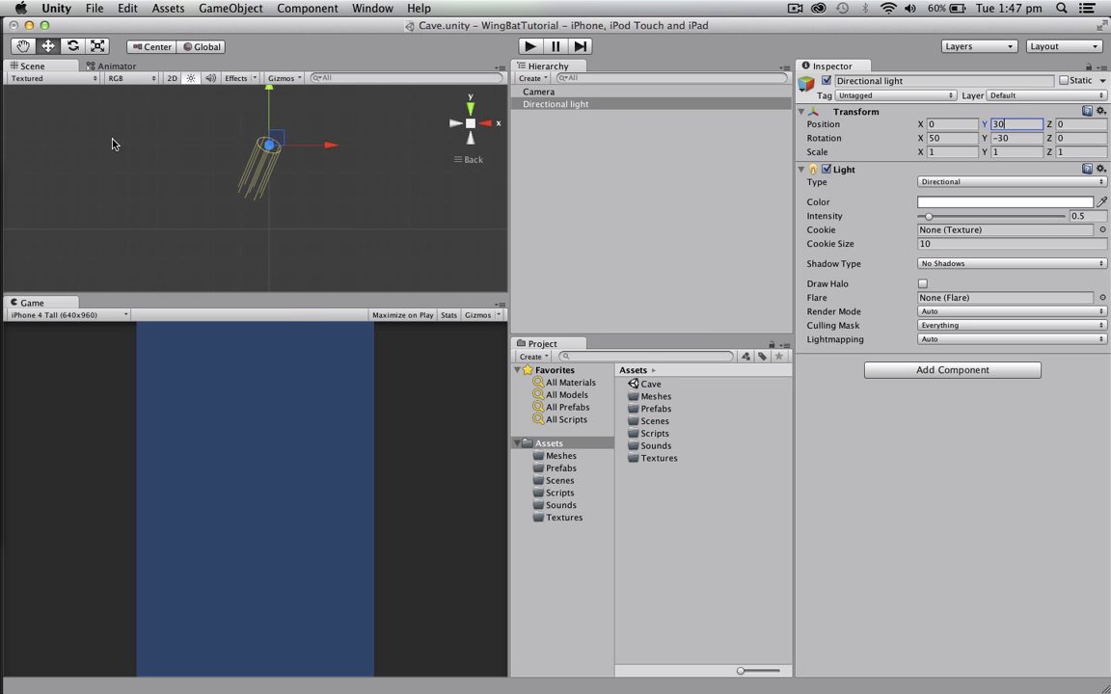
pyautogui.click(941, 138)
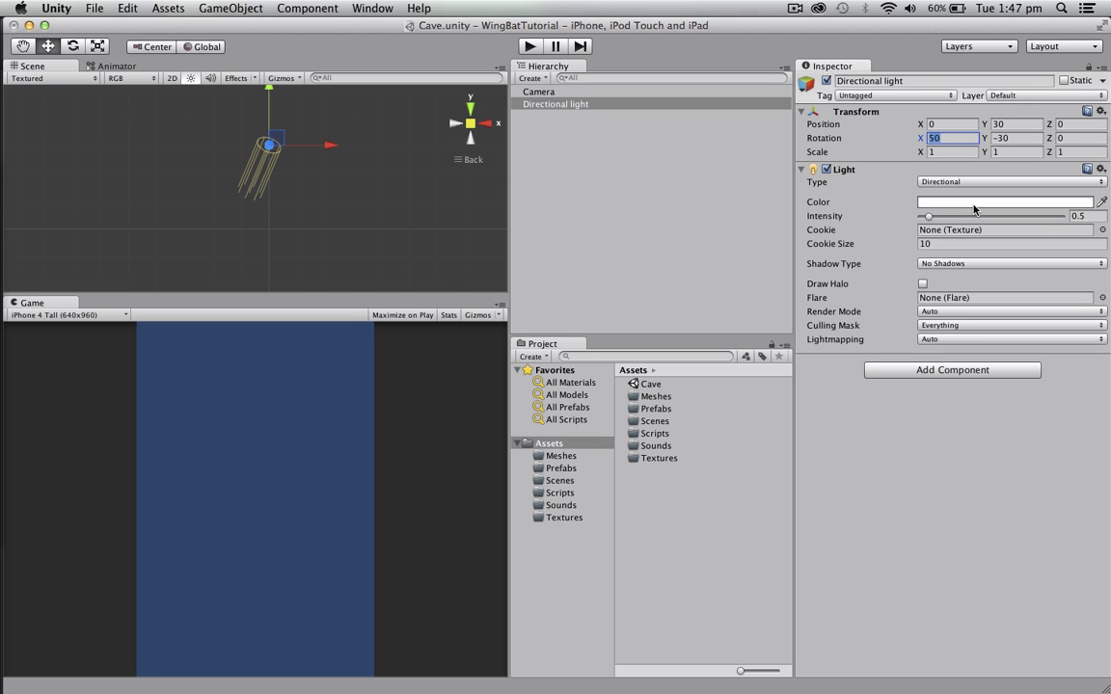
pyautogui.write('20')
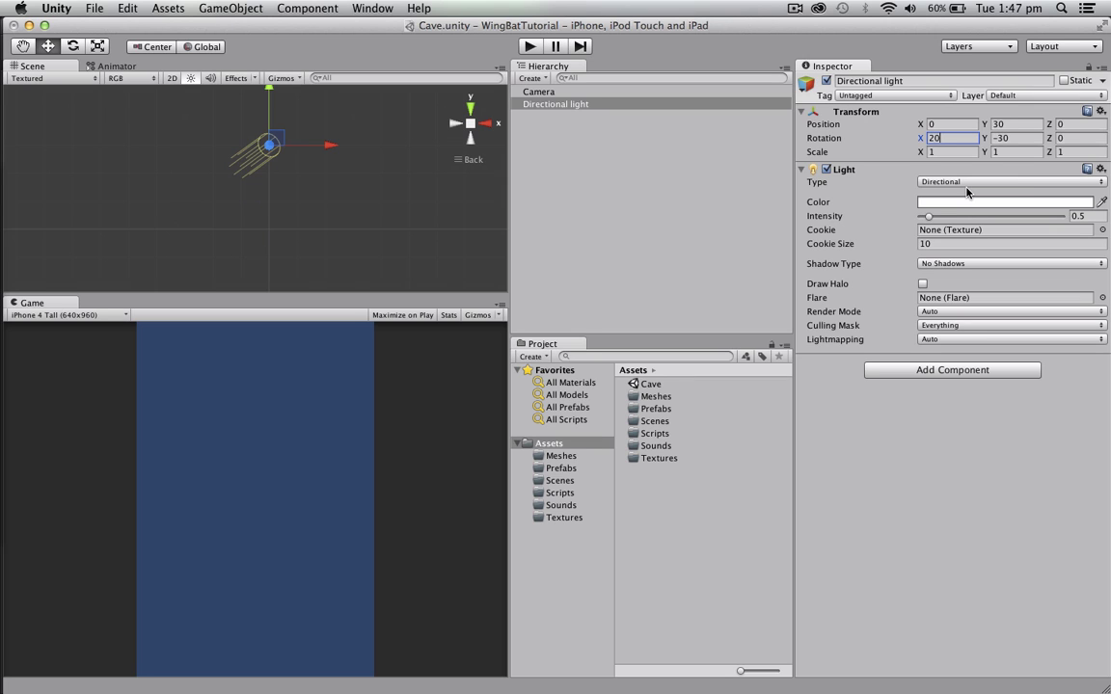
pyautogui.press('Tab')
pyautogui.write('0')
pyautogui.press('Tab')
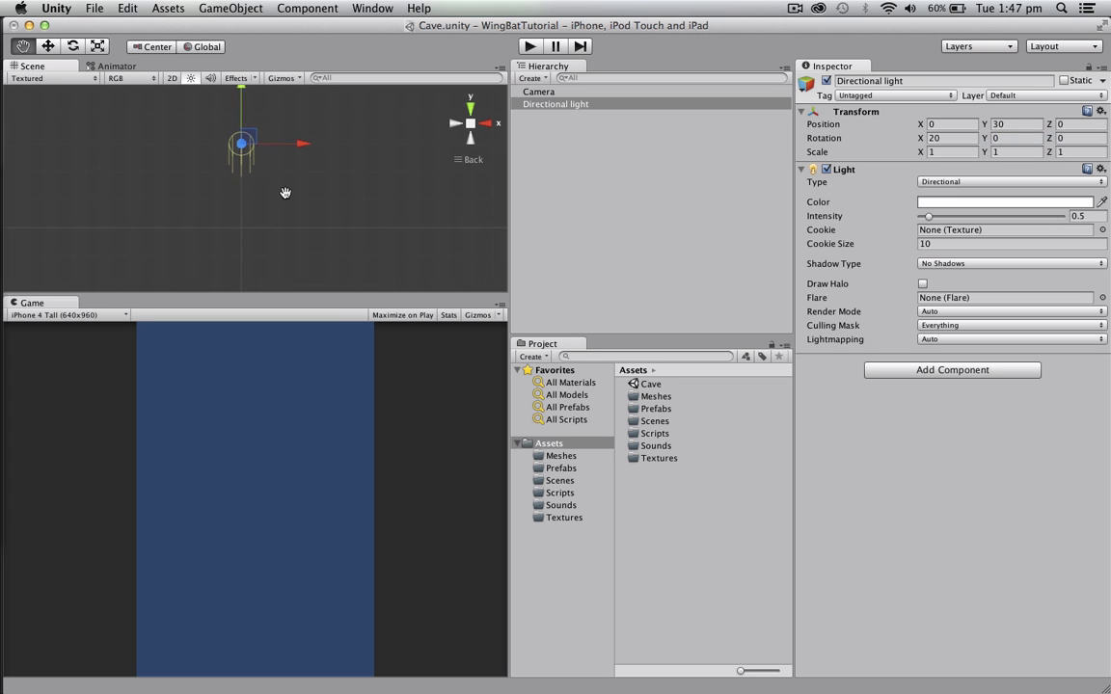
pyautogui.keyDown('alt'); pyautogui.moveTo(315, 200); pyautogui.dragTo(203, 189); pyautogui.keyUp('alt')
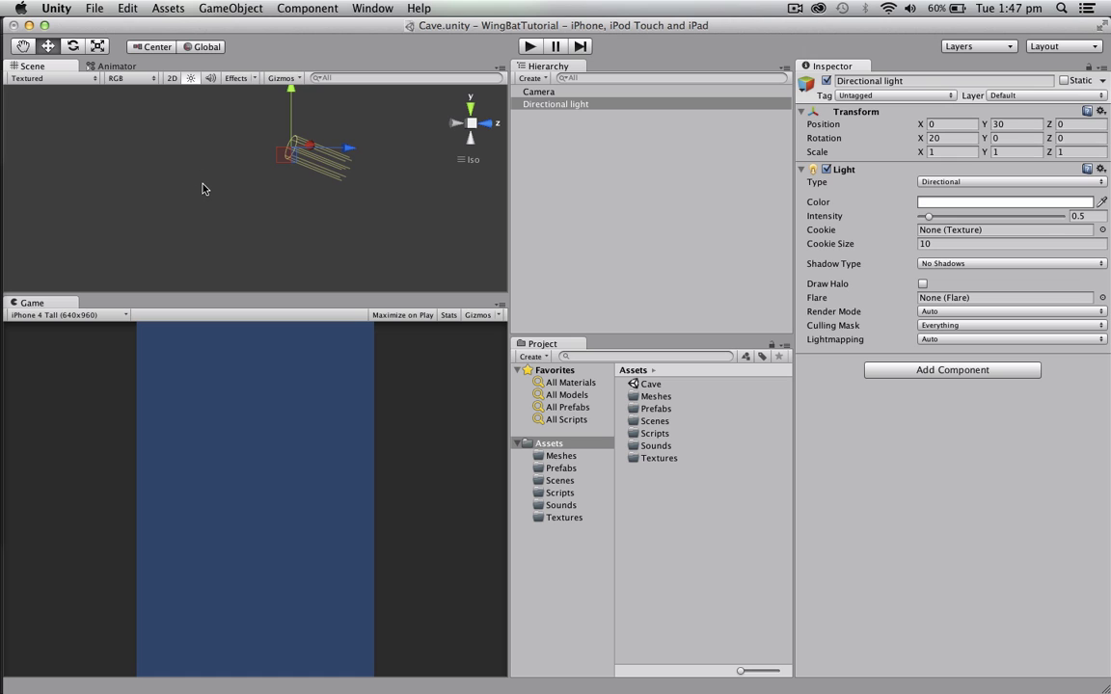
pyautogui.moveTo(199, 154)
pyautogui.keyDown('alt'); pyautogui.mouseDown()
pyautogui.moveTo(379, 177)
pyautogui.moveTo(281, 226)
pyautogui.moveTo(218, 154)
pyautogui.mouseUp(); pyautogui.keyUp('alt')
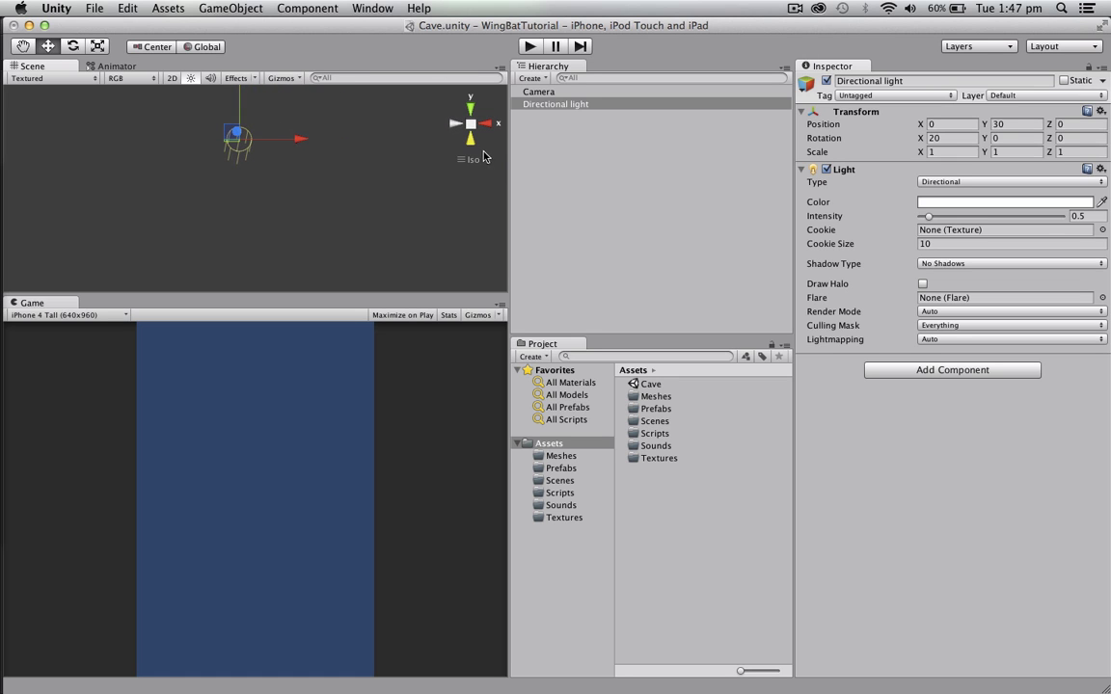
pyautogui.click(470, 138)
pyautogui.click(473, 109)
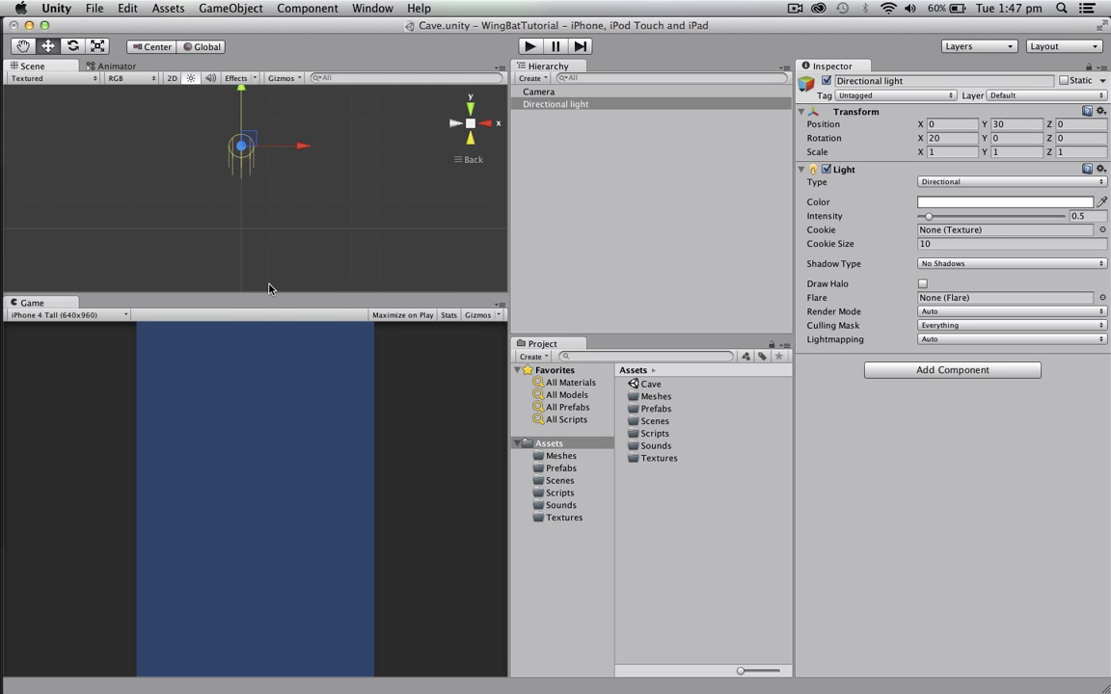
pyautogui.moveTo(247, 252); pyautogui.dragTo(259, 258, button='middle')
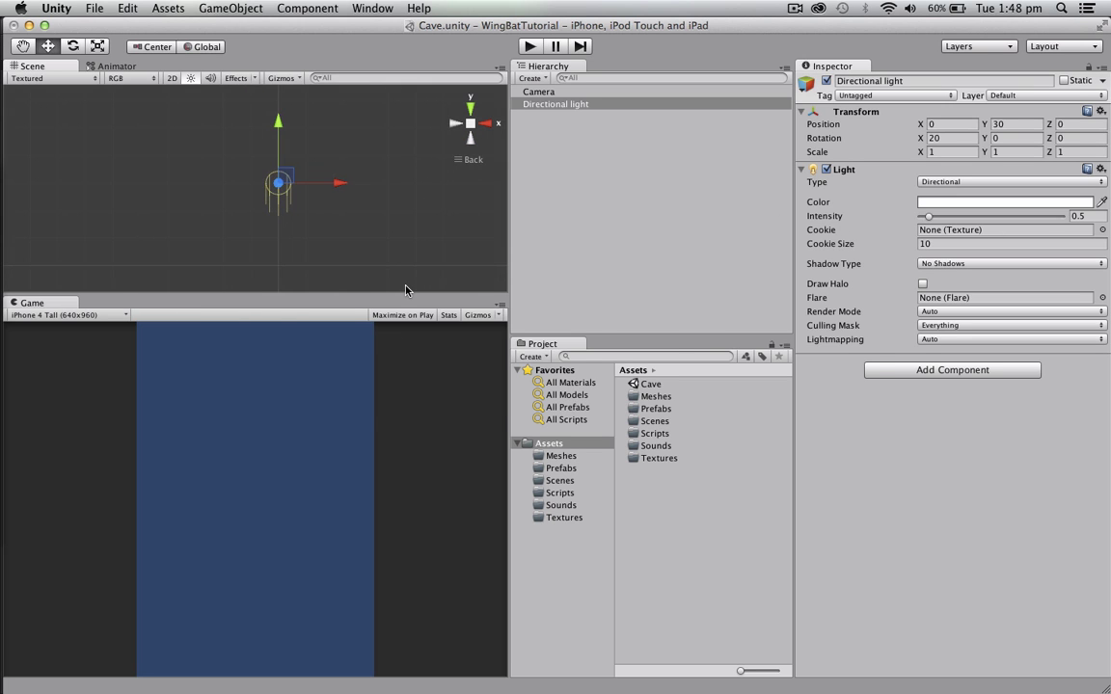
# Switch to the WingBat guide in Firefox, open the cave package download under Importing the Package, and cancel saving cave.unitypackage
pyautogui.press('super+Tab')
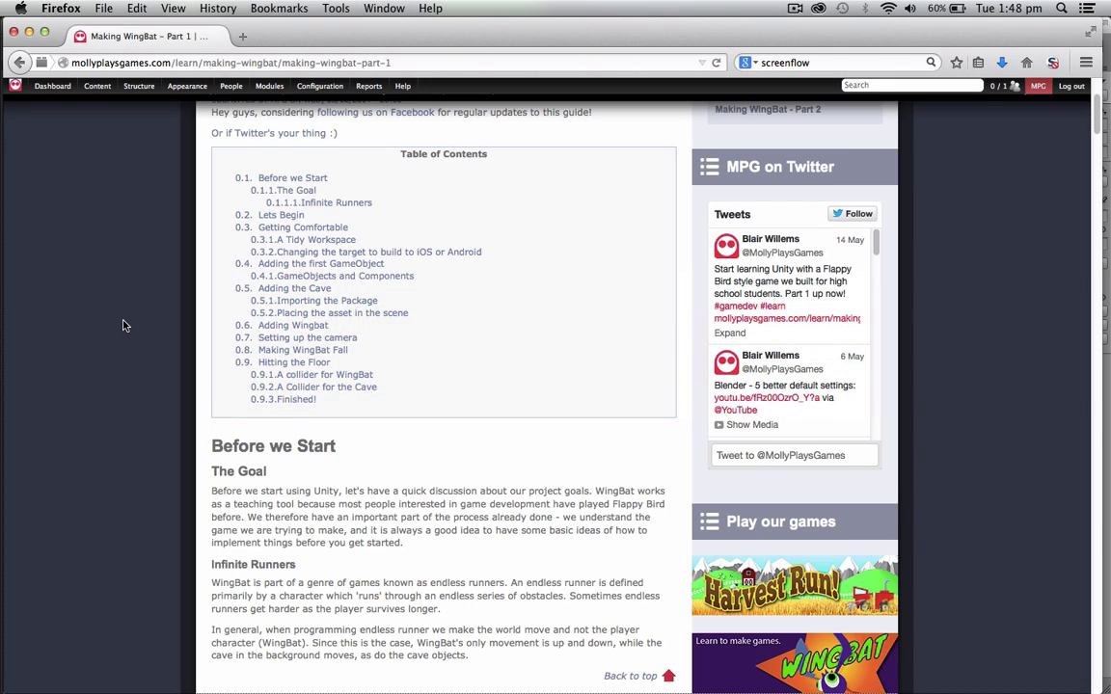
pyautogui.scroll(-15, 122, 326)
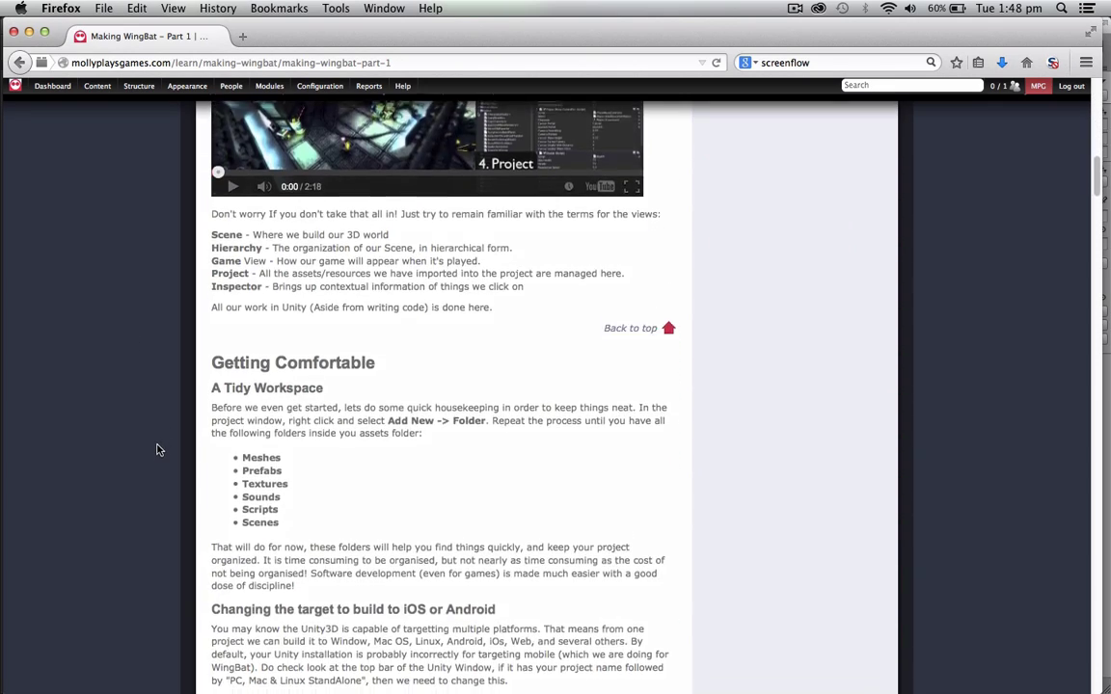
pyautogui.scroll(-10, 159, 449)
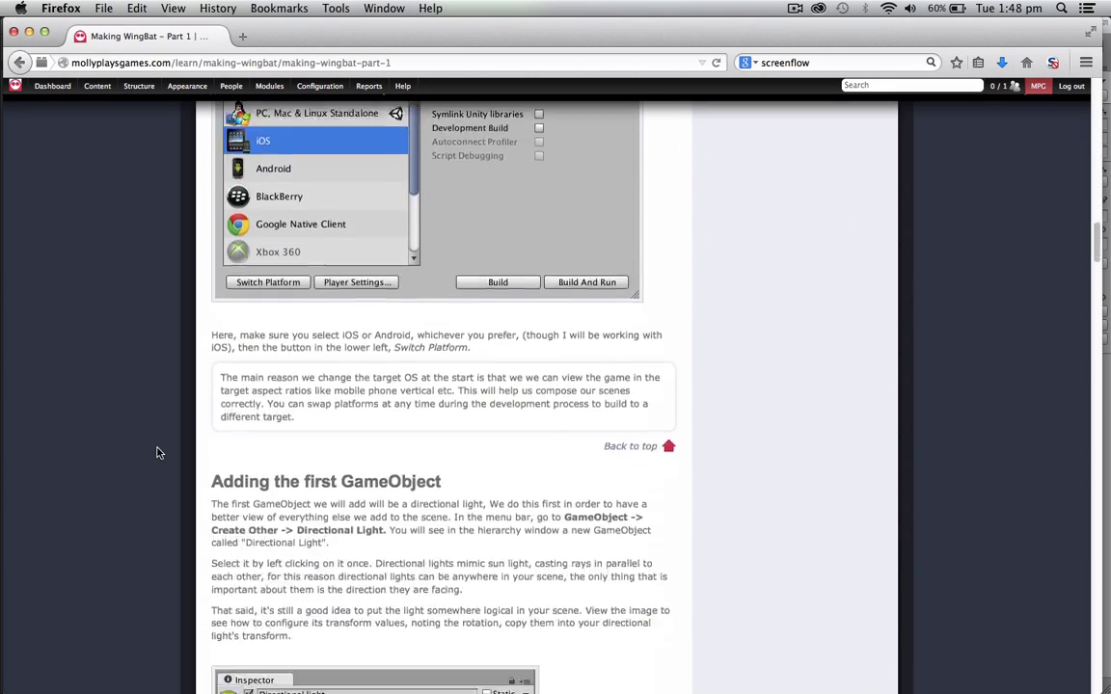
pyautogui.scroll(-10, 159, 453)
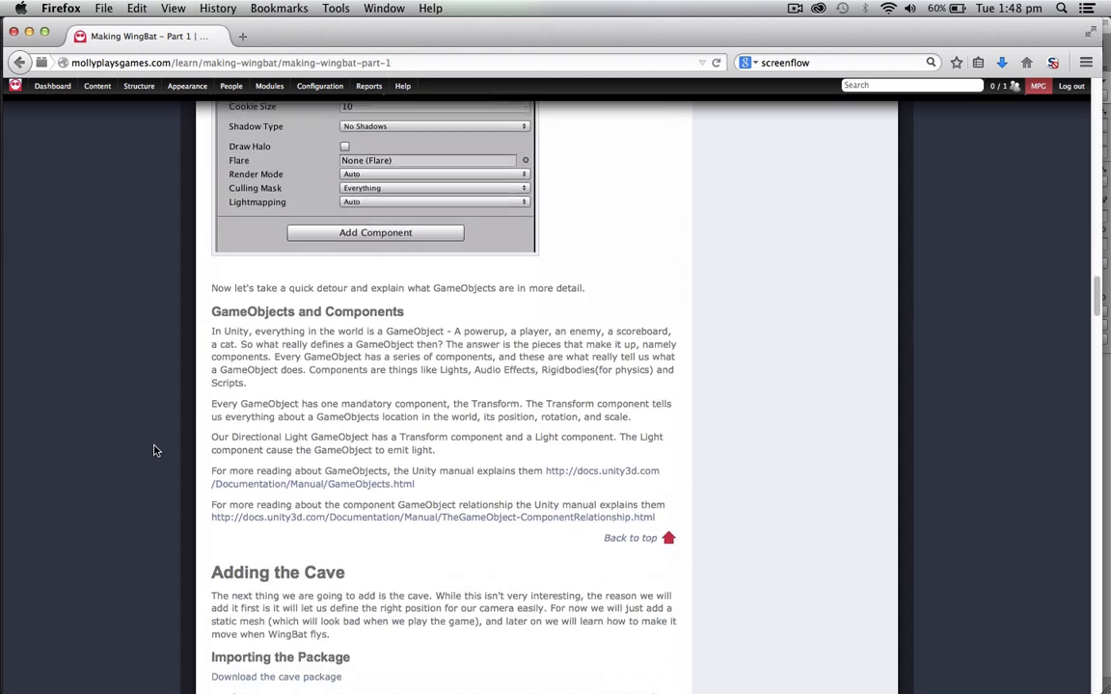
pyautogui.scroll(-5, 155, 450)
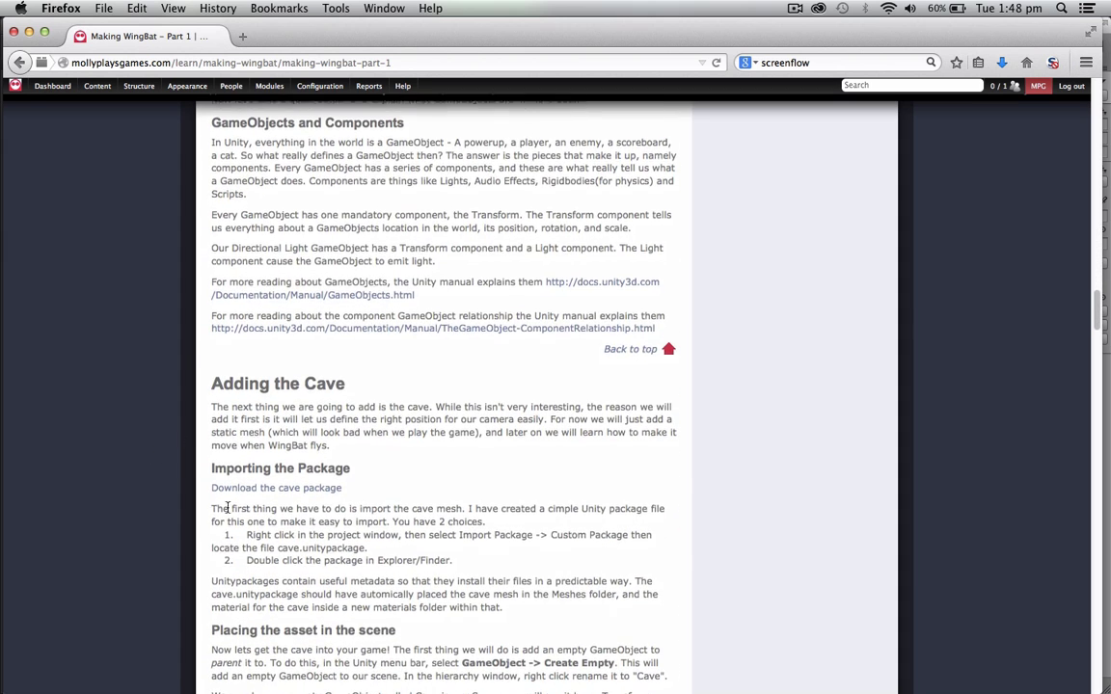
pyautogui.click(250, 486)
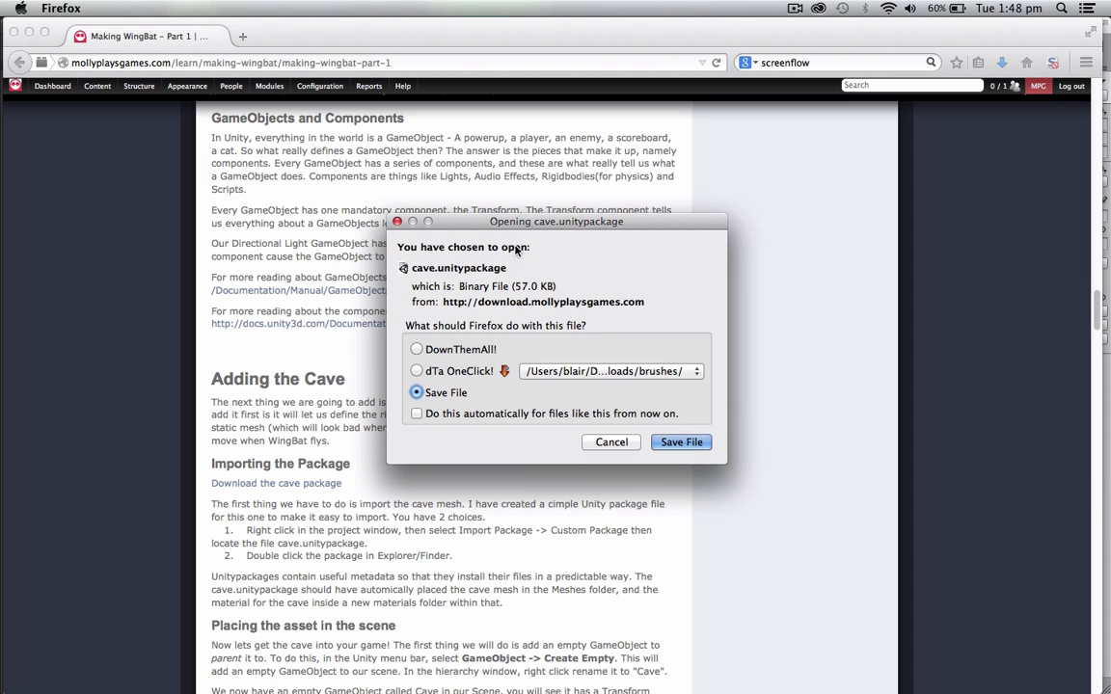
pyautogui.click(617, 445)
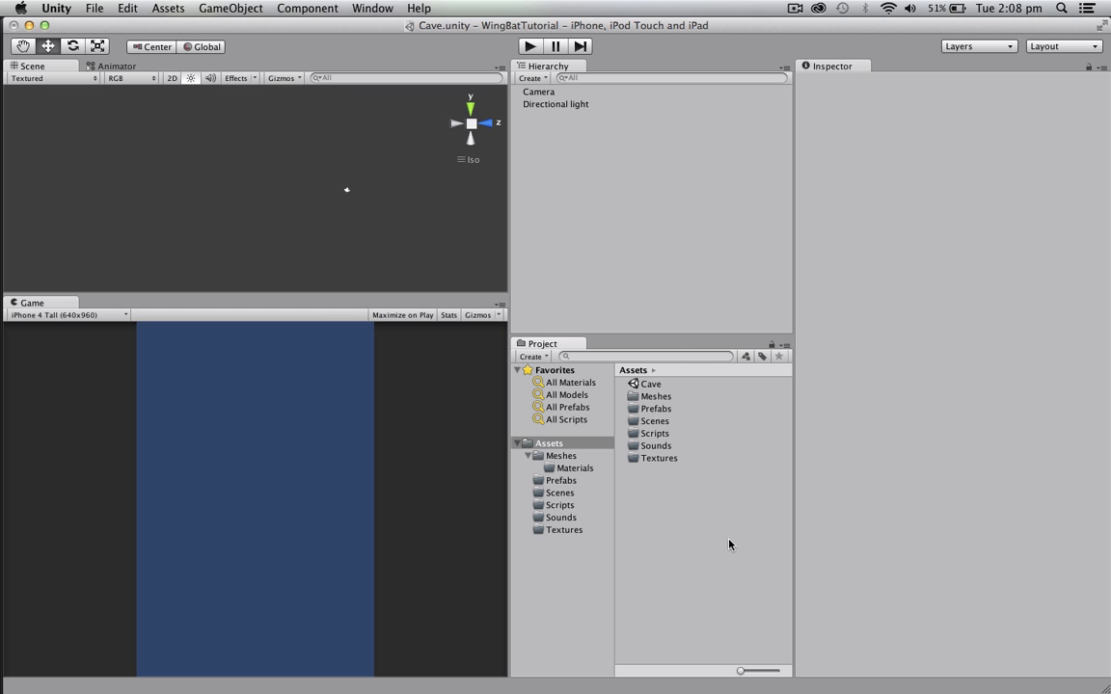
# Switch to Finder and open cave.unitypackage from the Downloads folder
pyautogui.press('super+Tab')
pyautogui.press('super+Tab')
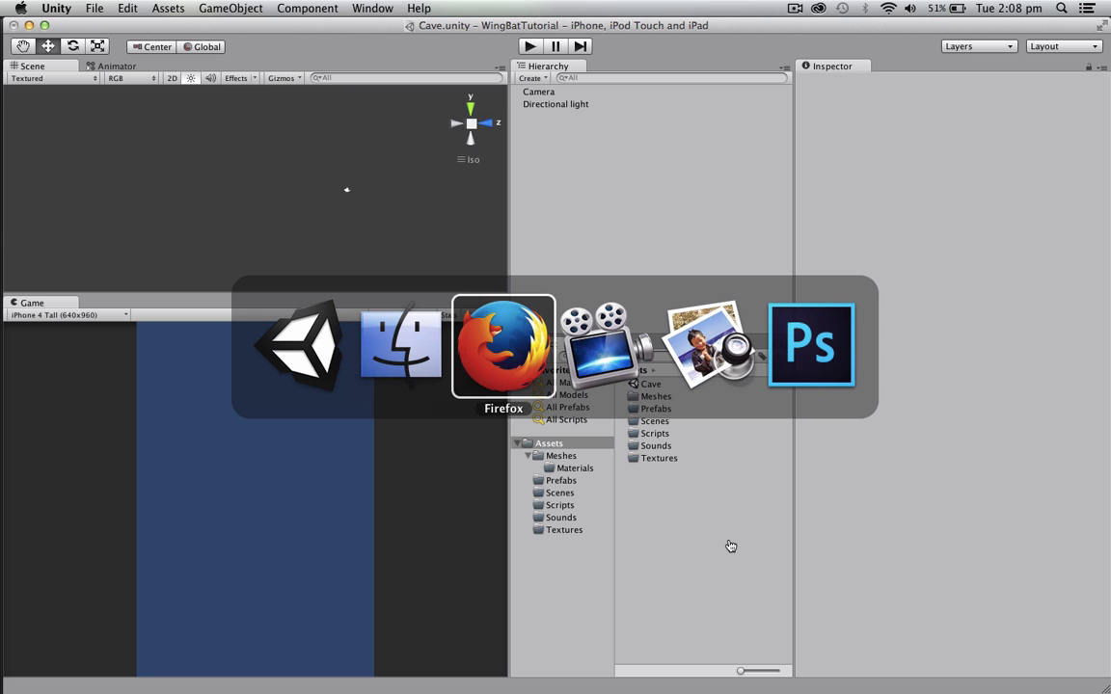
pyautogui.press('super+shift+Tab')
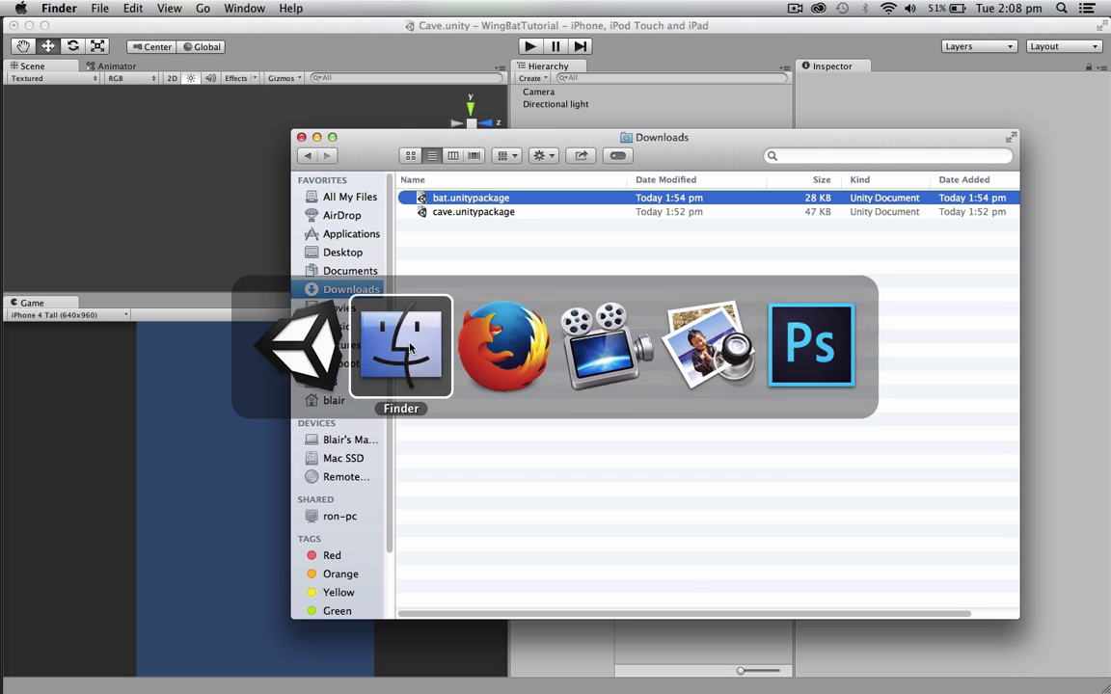
pyautogui.click(577, 431)
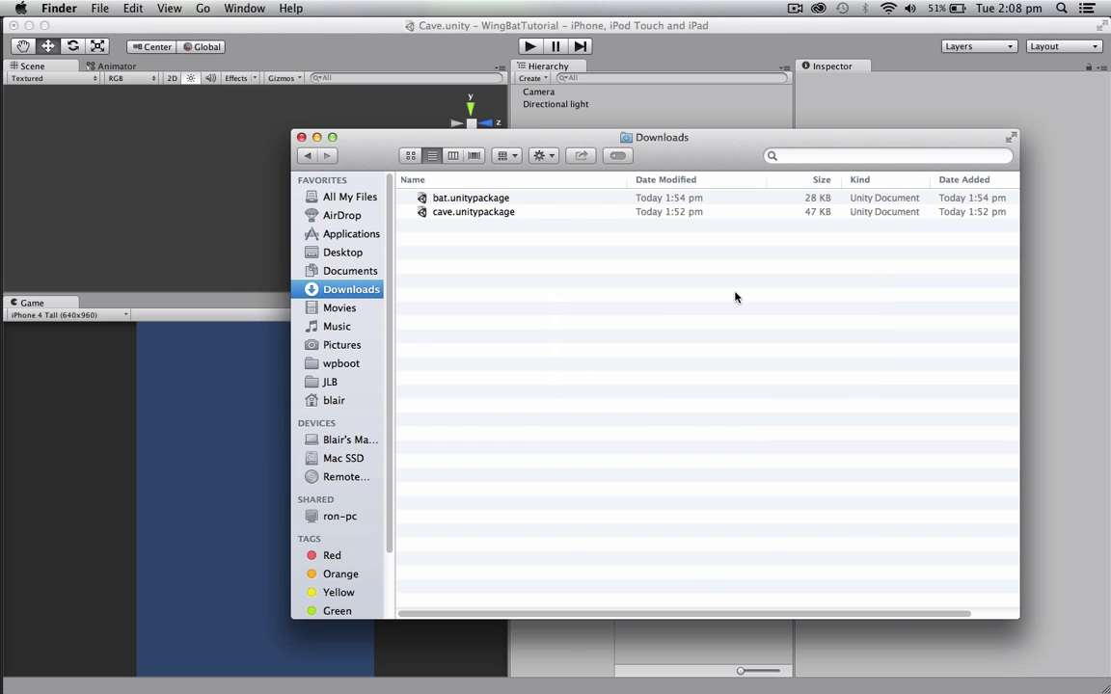
pyautogui.doubleClick(479, 213)
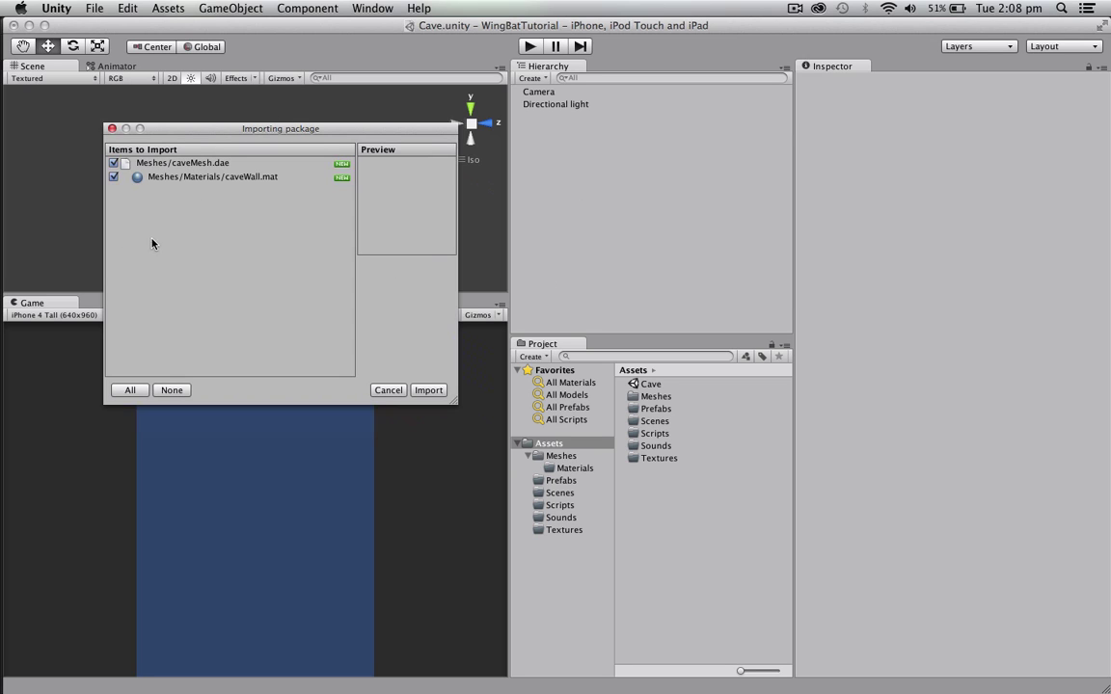
# Preview caveMesh.dae and caveWall.mat in the package and import both into the project
pyautogui.click(183, 163)
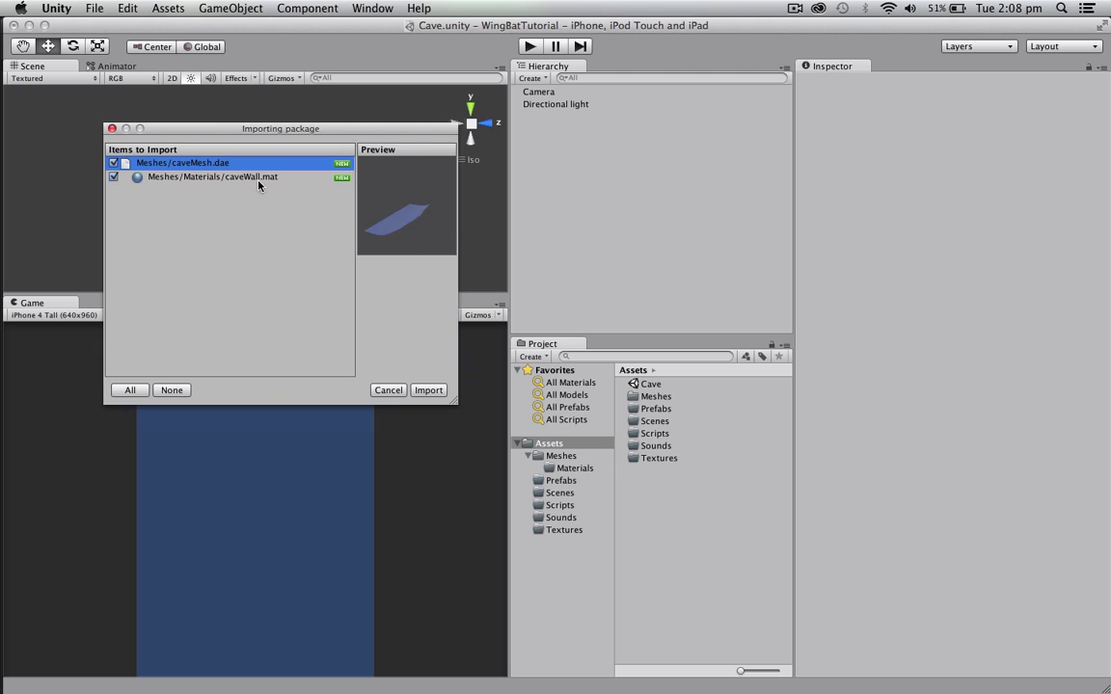
pyautogui.click(222, 178)
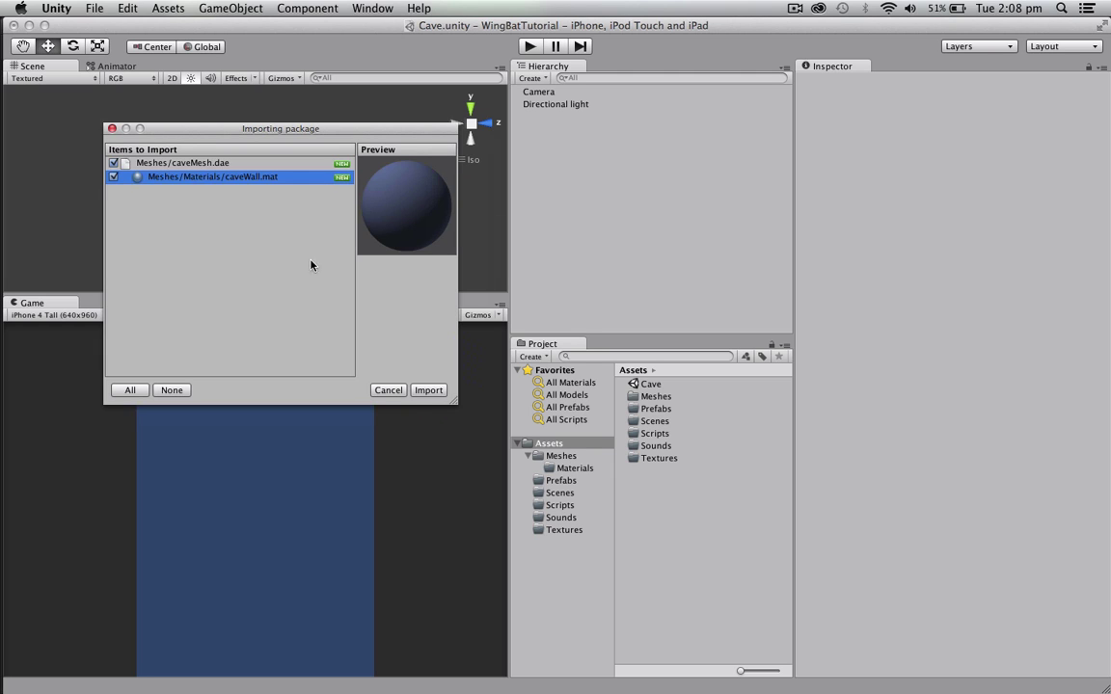
pyautogui.click(429, 390)
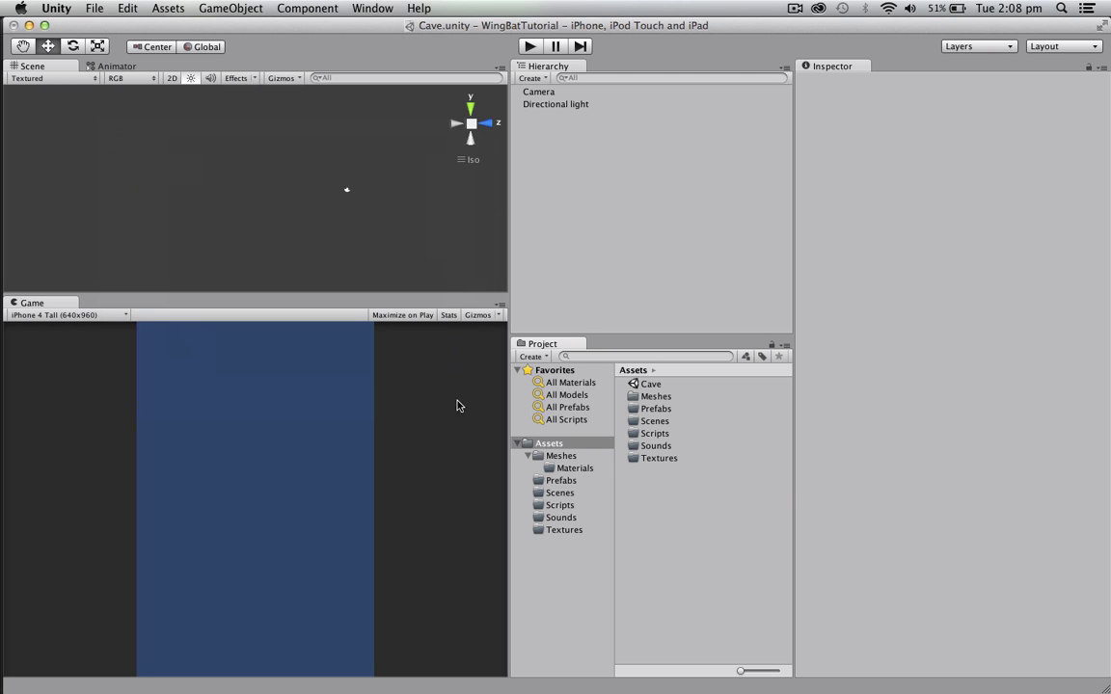
# Inspect the imported caveMesh model in the Meshes folder and the caveWall material in its Materials subfolder
pyautogui.click(562, 455)
pyautogui.click(646, 385)
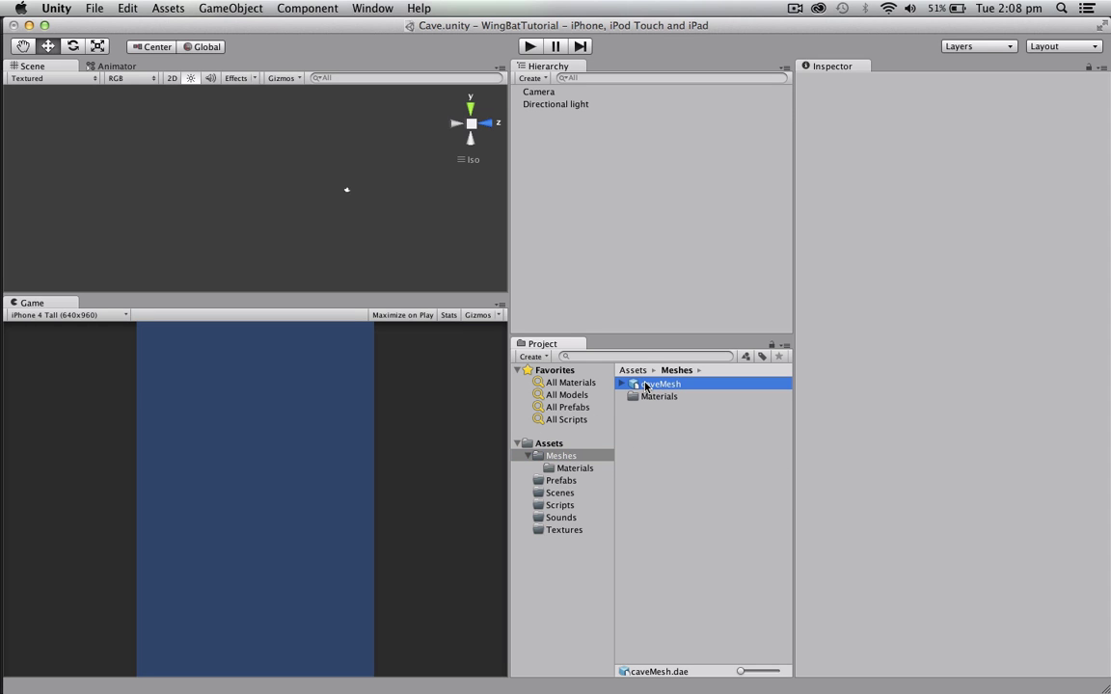
pyautogui.click(575, 468)
pyautogui.click(666, 385)
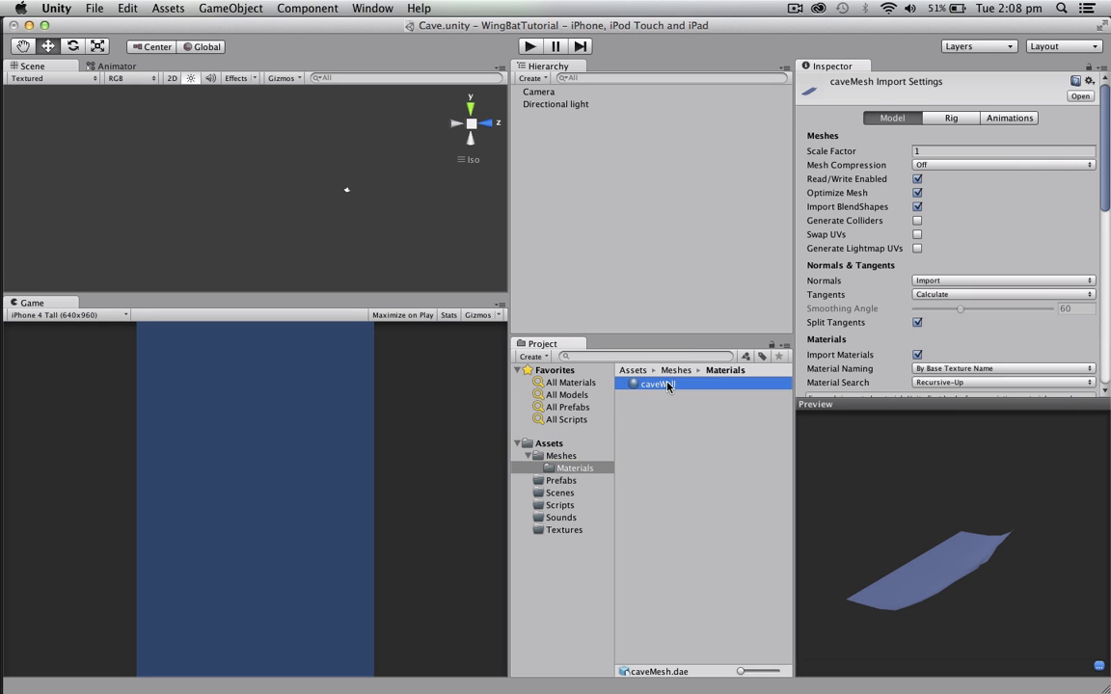
pyautogui.click(879, 498)
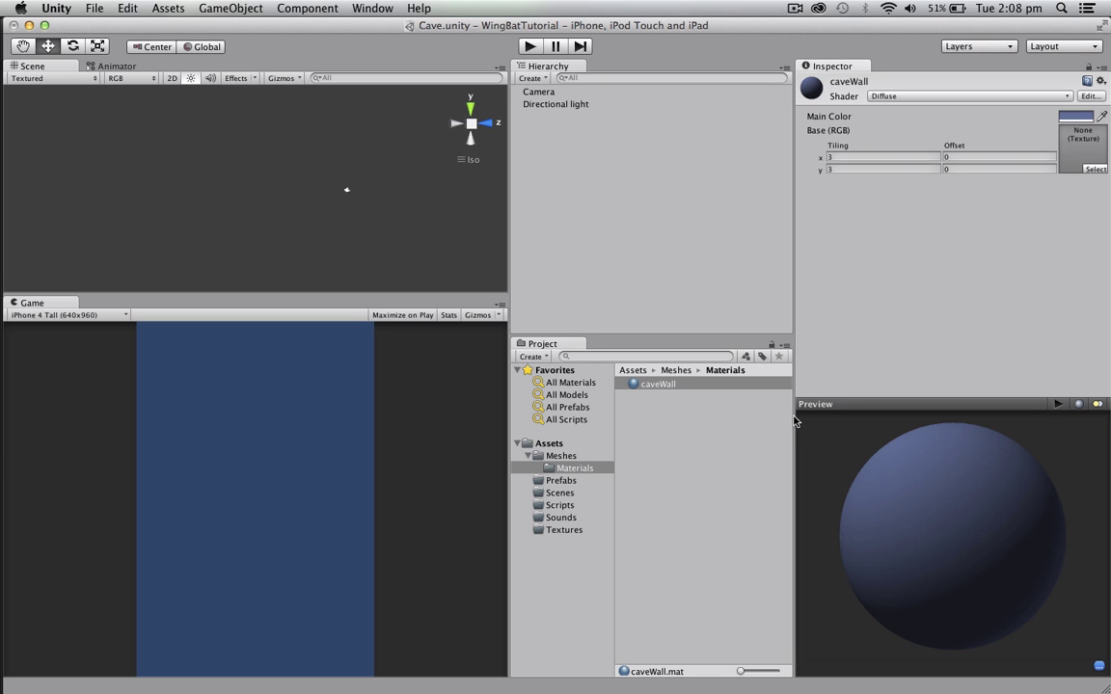
# Widen the Inspector and the Project folder tree slightly, and return to the contents of the Meshes folder
pyautogui.moveTo(794, 420); pyautogui.dragTo(769, 423)
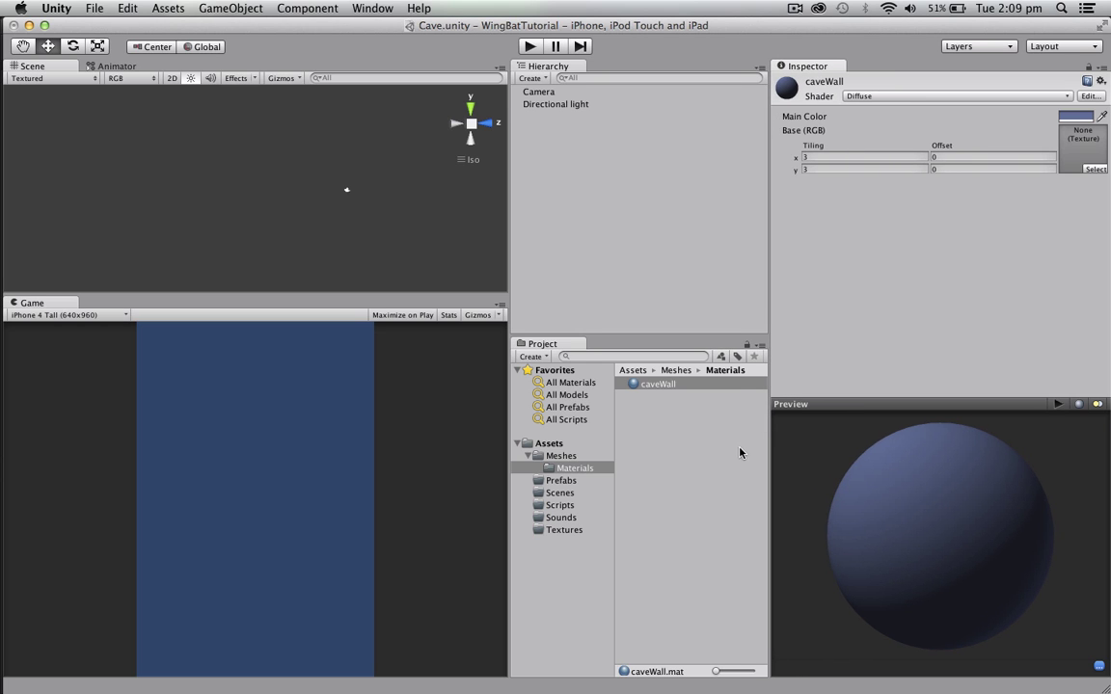
pyautogui.click(739, 455)
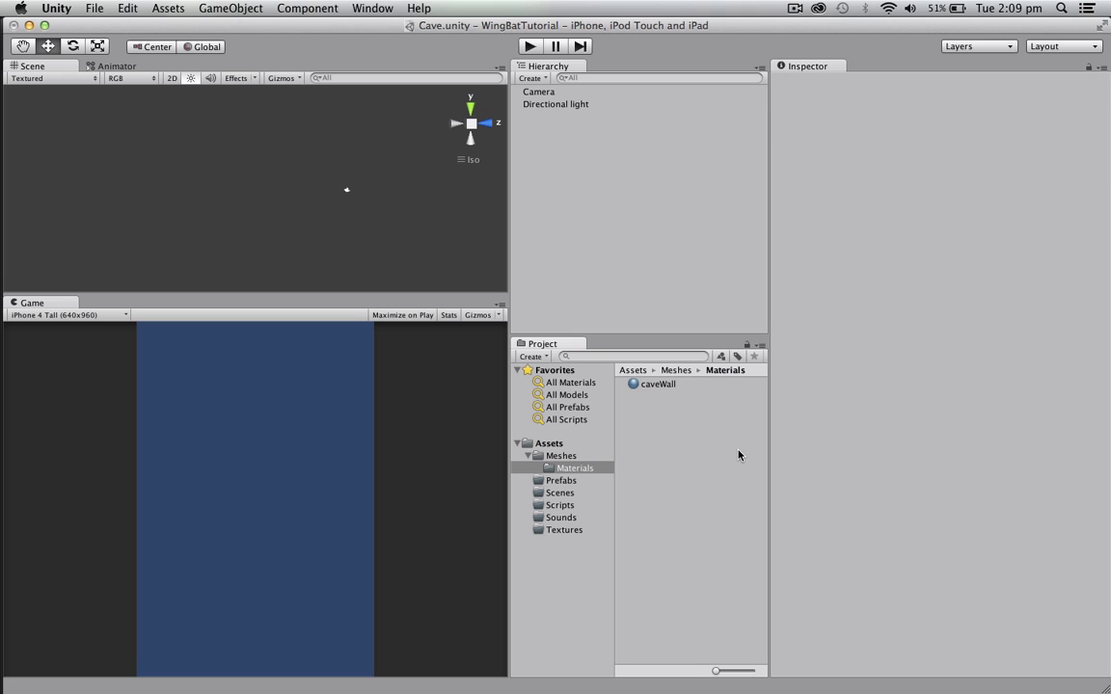
pyautogui.click(666, 383)
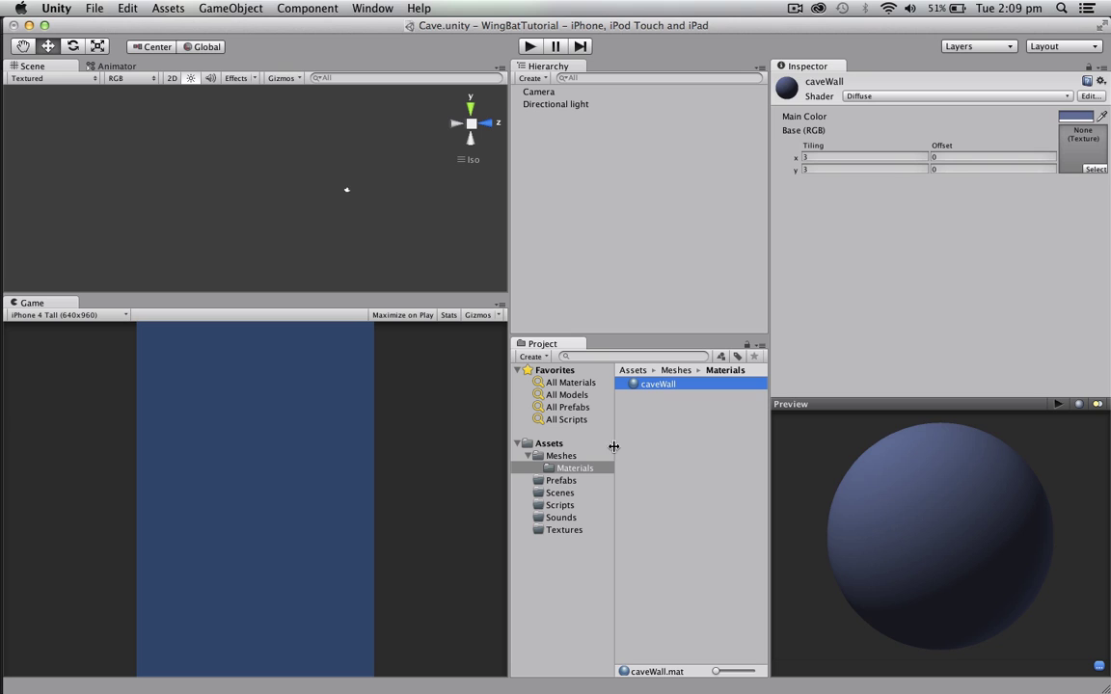
pyautogui.moveTo(614, 445); pyautogui.dragTo(630, 448)
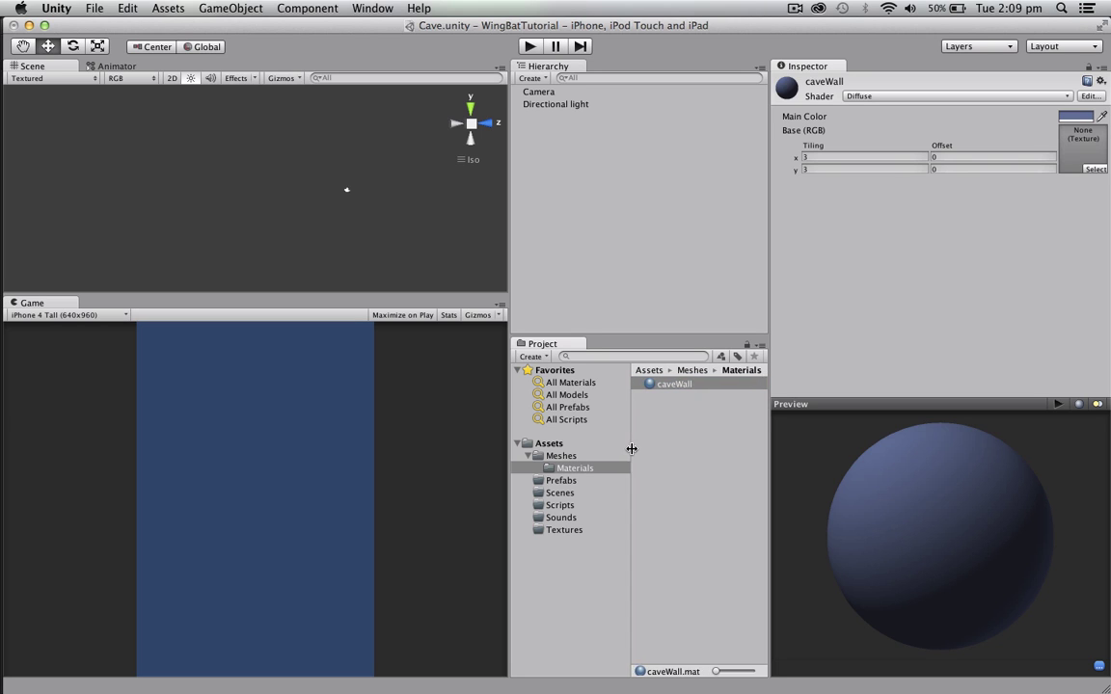
pyautogui.click(669, 454)
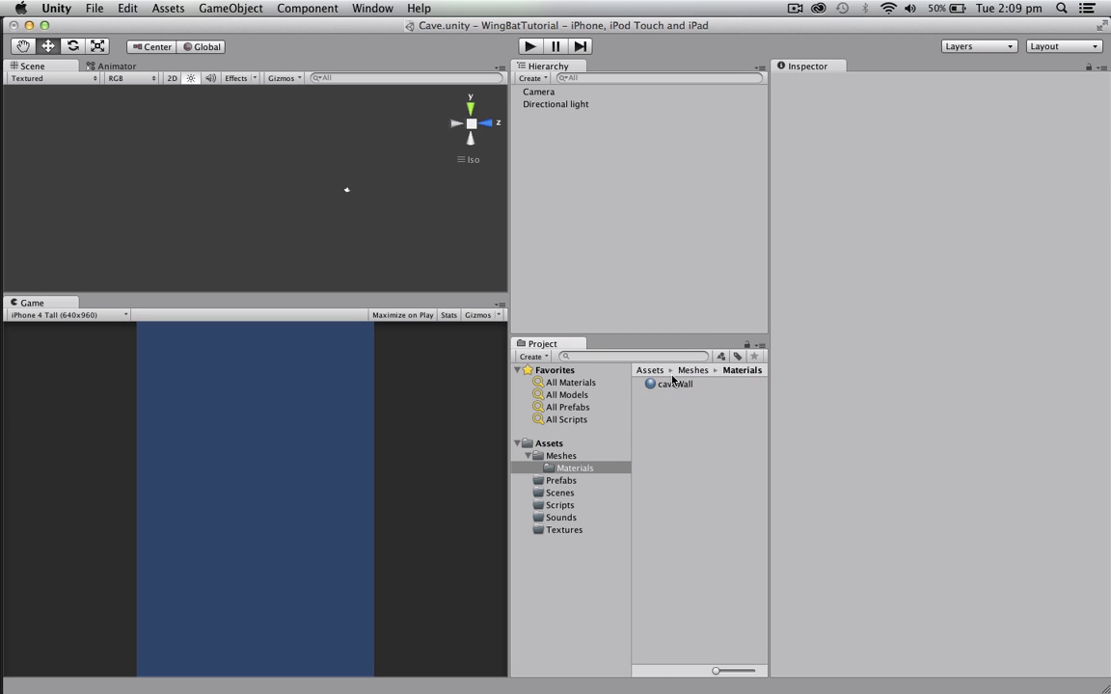
pyautogui.click(565, 444)
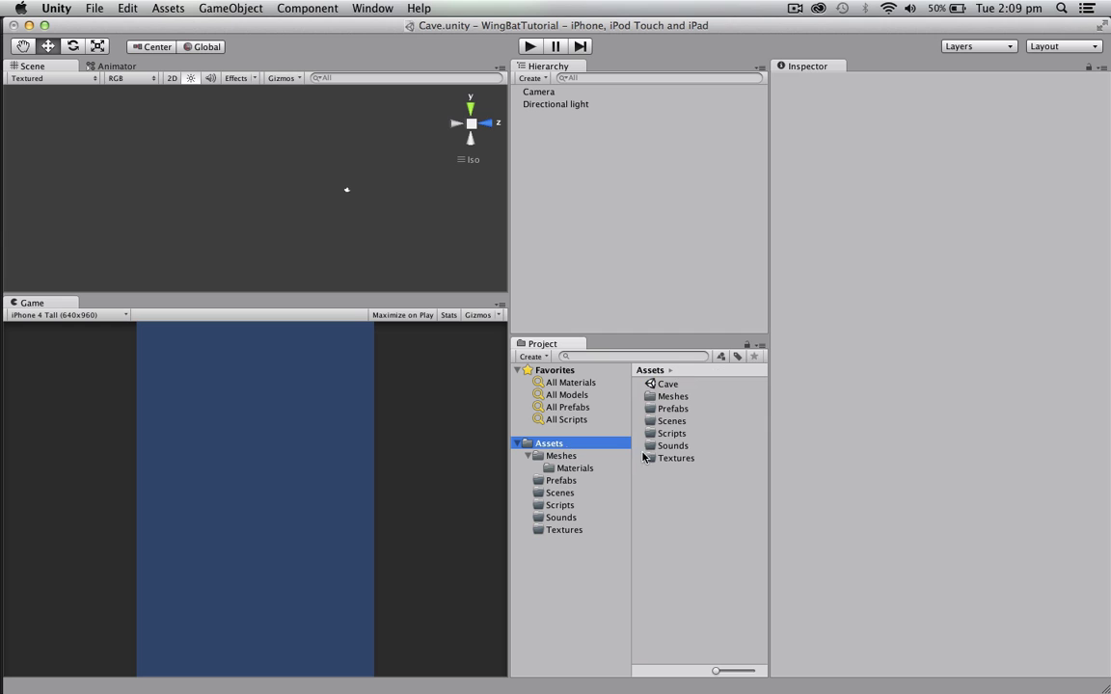
pyautogui.click(583, 452)
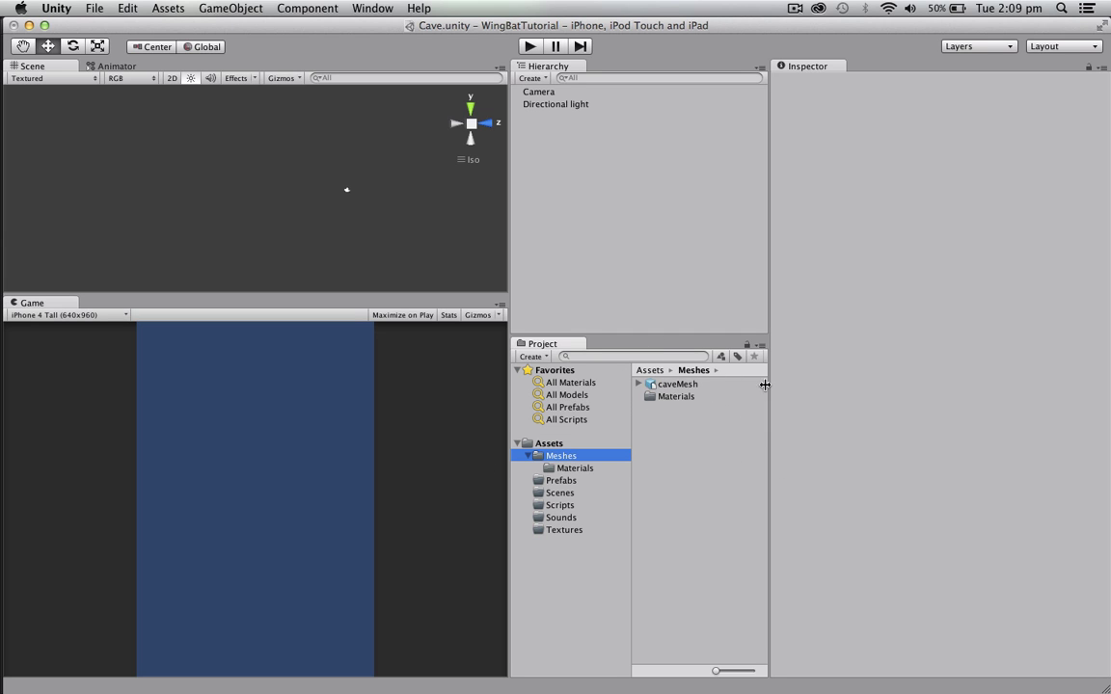
# Create an empty game object named Cave and add the caveMesh model from Meshes to the scene as its child
pyautogui.click(241, 8)
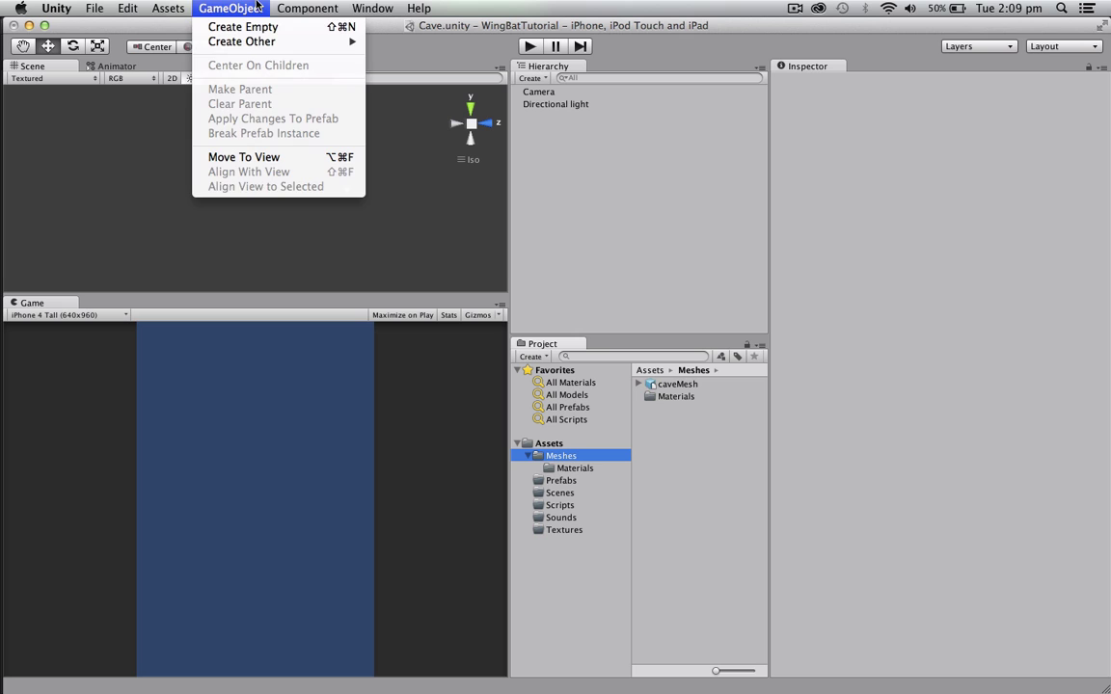
pyautogui.moveTo(232, 45)
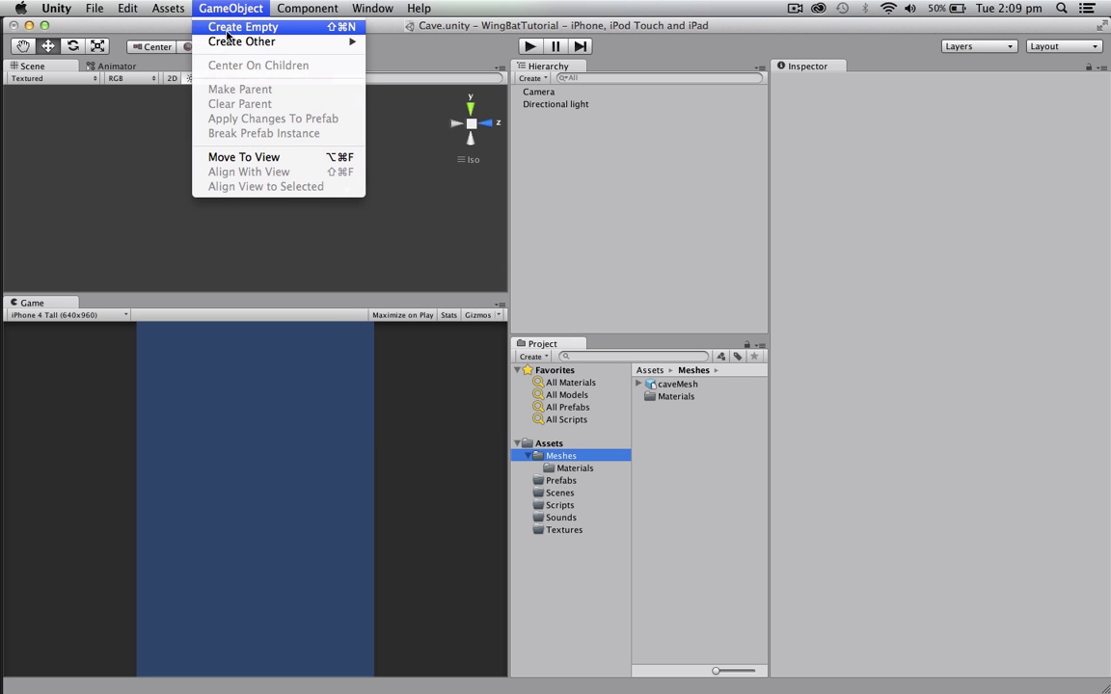
pyautogui.click(227, 29)
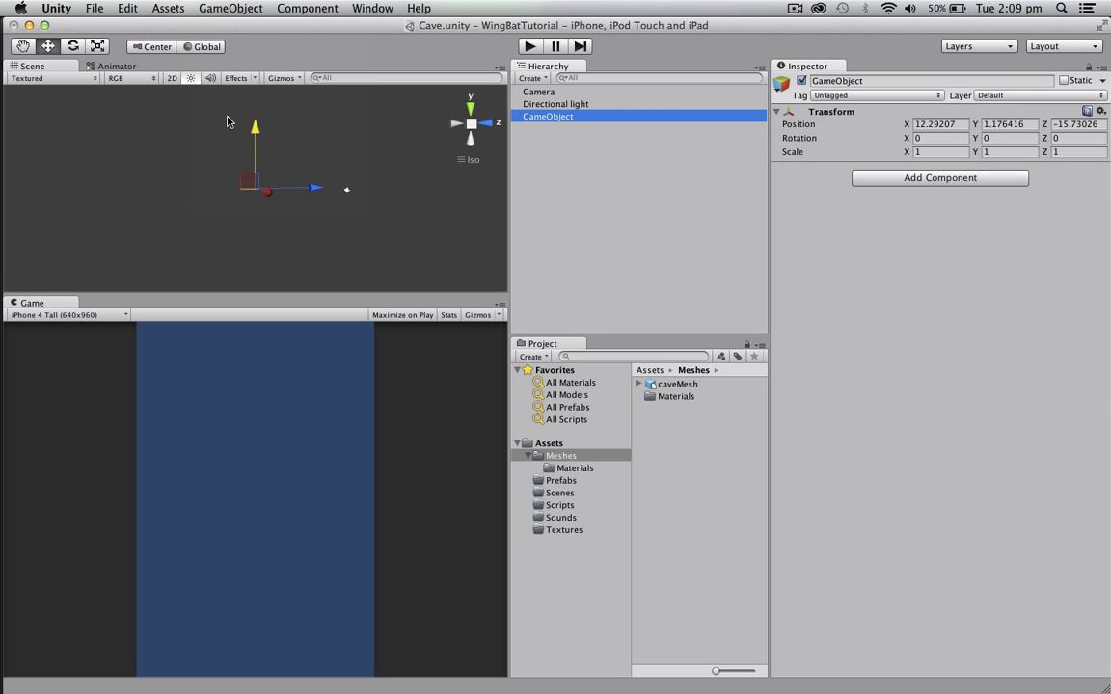
pyautogui.press('Return')
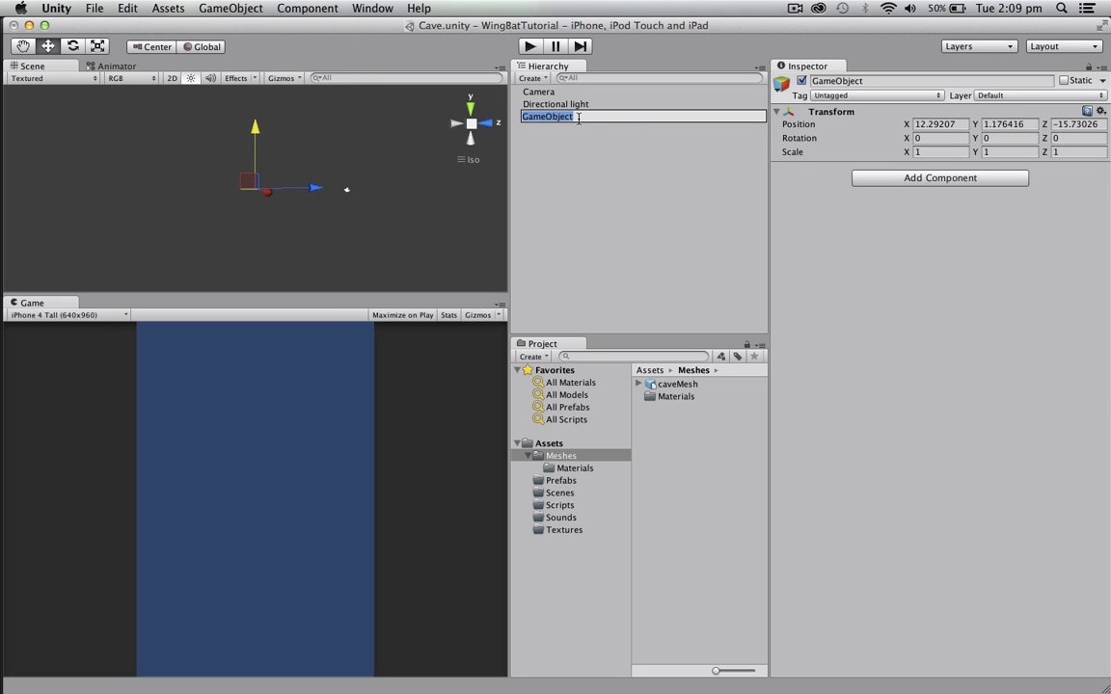
pyautogui.write('V')
pyautogui.write('ave')
pyautogui.press('Return')
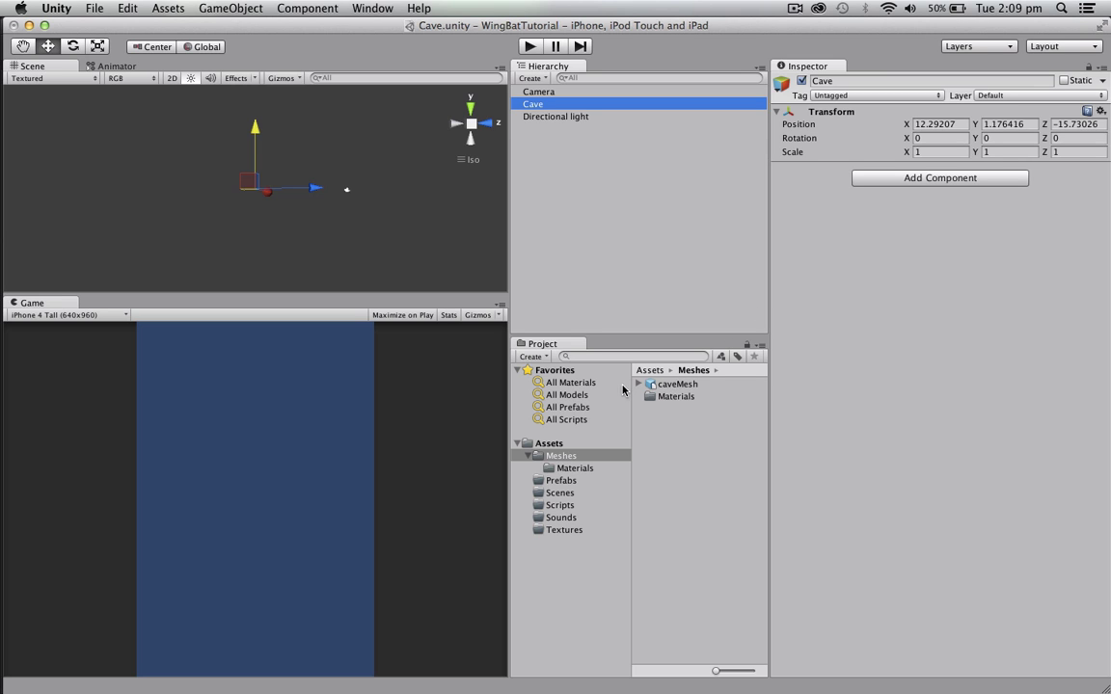
pyautogui.moveTo(674, 387); pyautogui.dragTo(520, 102)
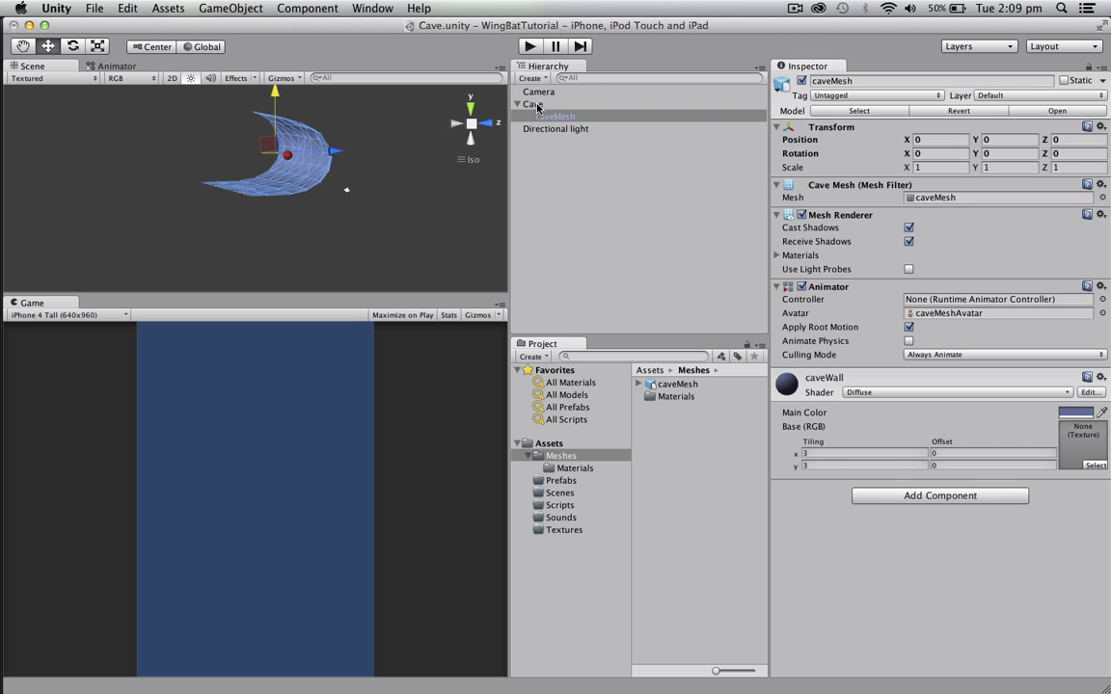
# Compare the transform and components of the Cave parent object with those of its caveMesh child
pyautogui.click(533, 103)
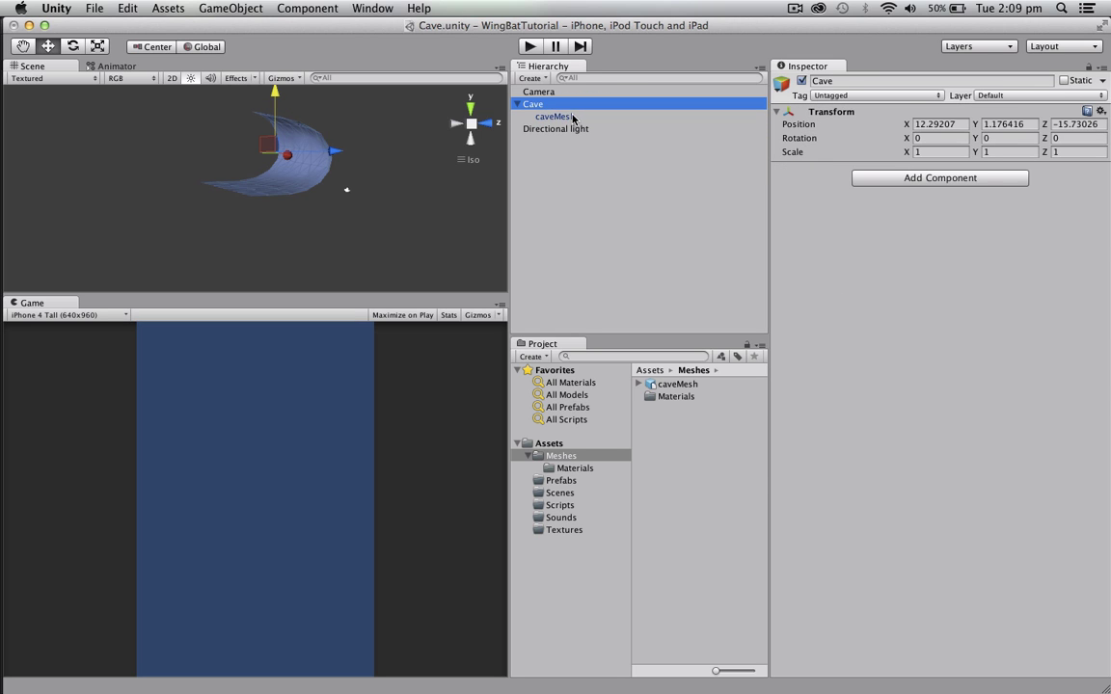
pyautogui.click(552, 114)
pyautogui.click(533, 104)
pyautogui.click(565, 117)
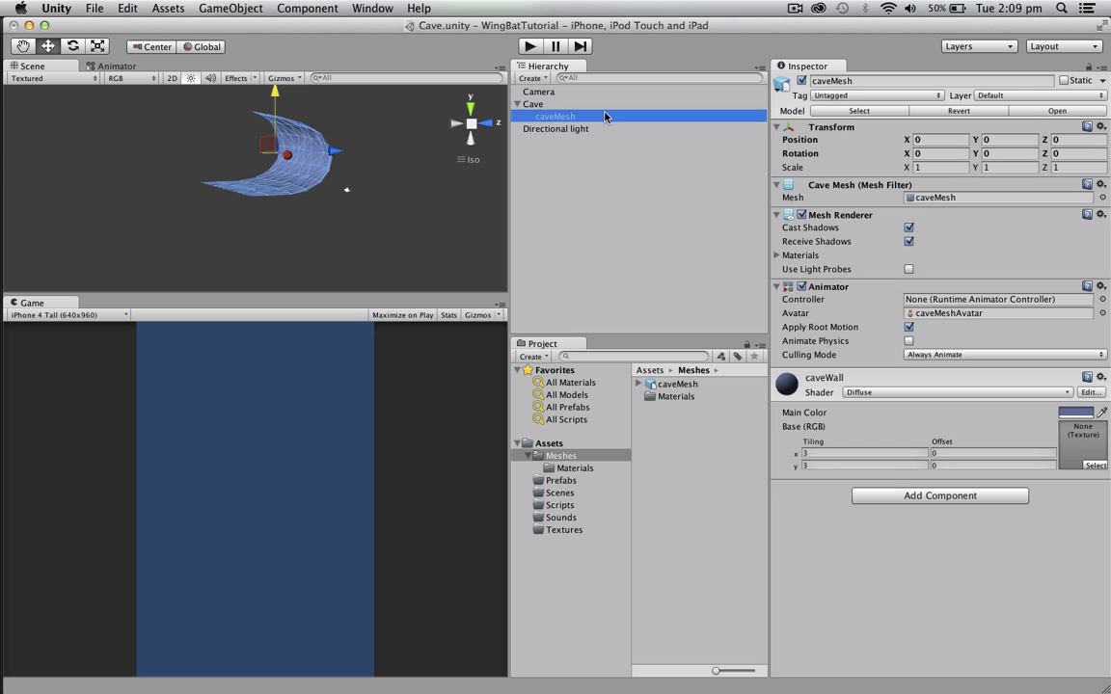
pyautogui.click(533, 105)
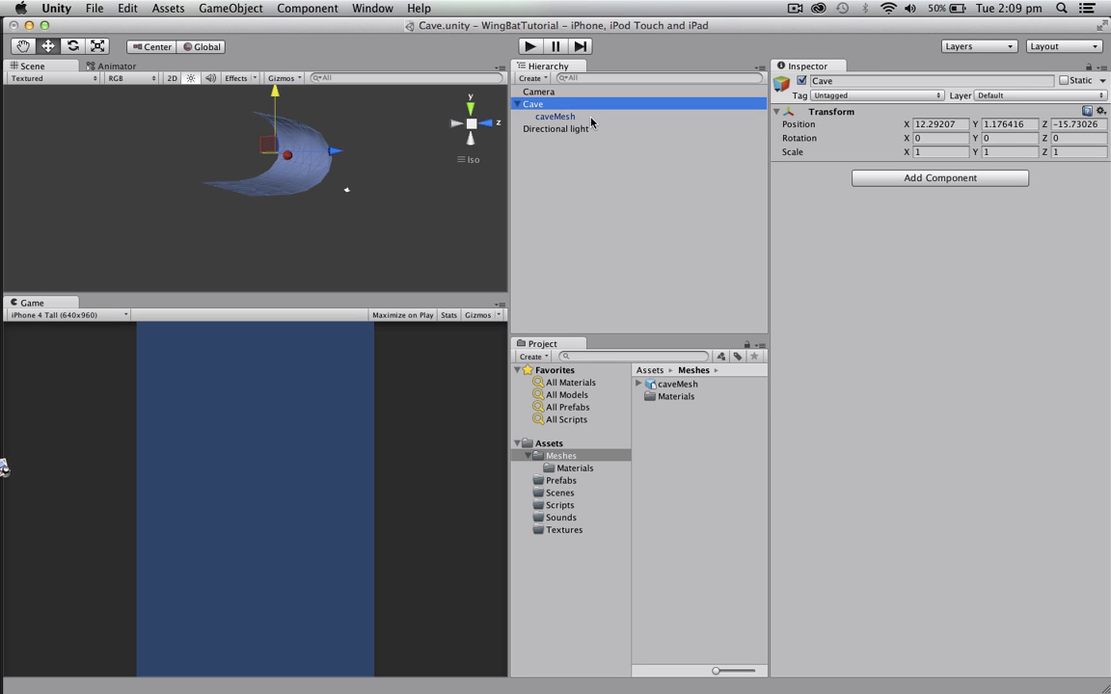
pyautogui.click(588, 117)
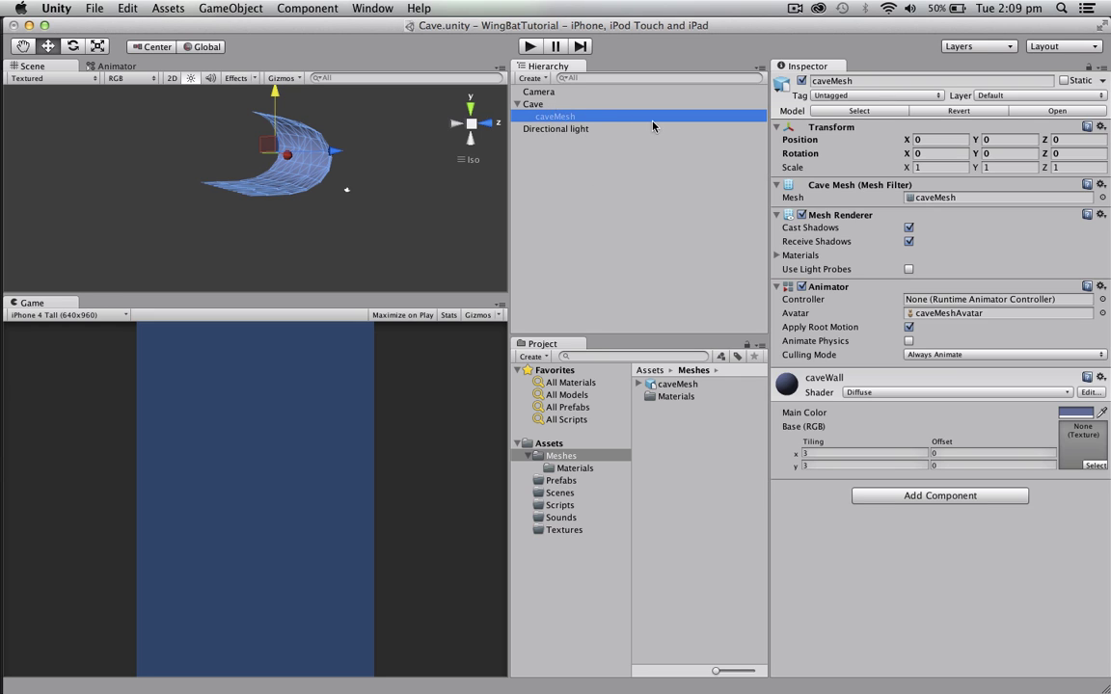
pyautogui.click(585, 105)
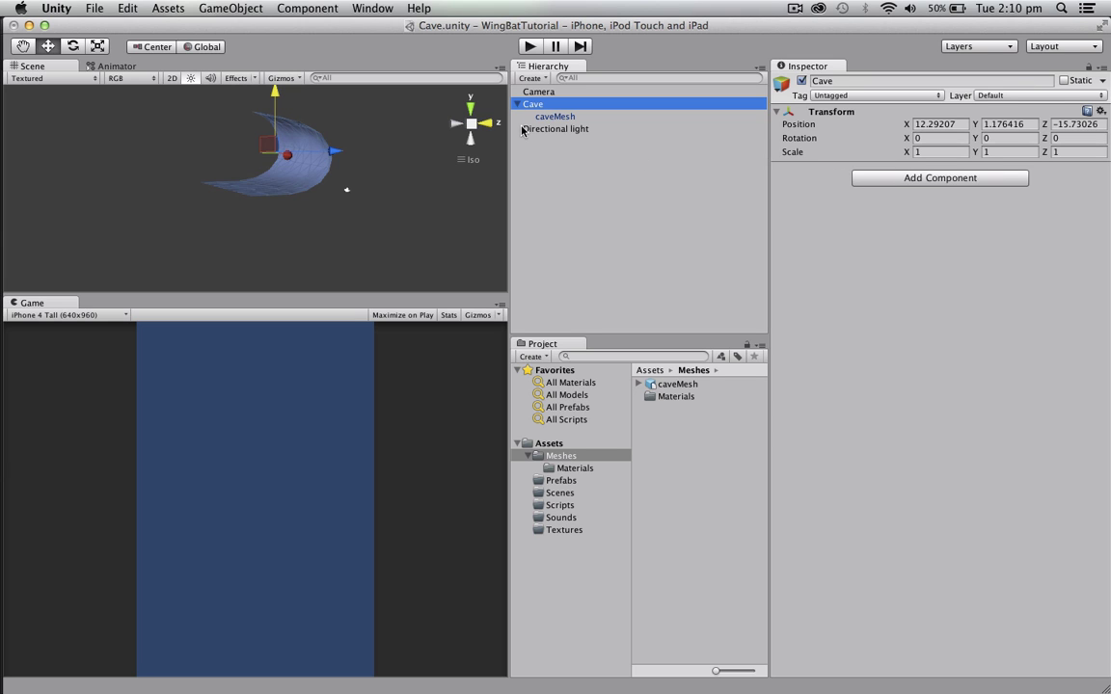
pyautogui.click(553, 116)
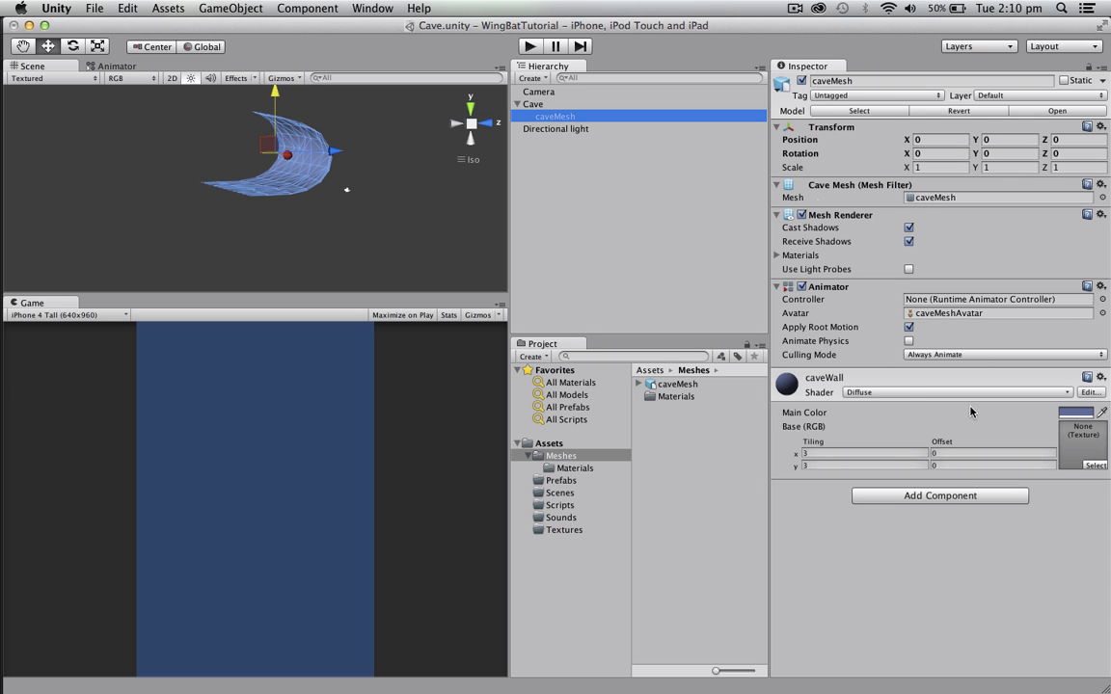
pyautogui.click(534, 104)
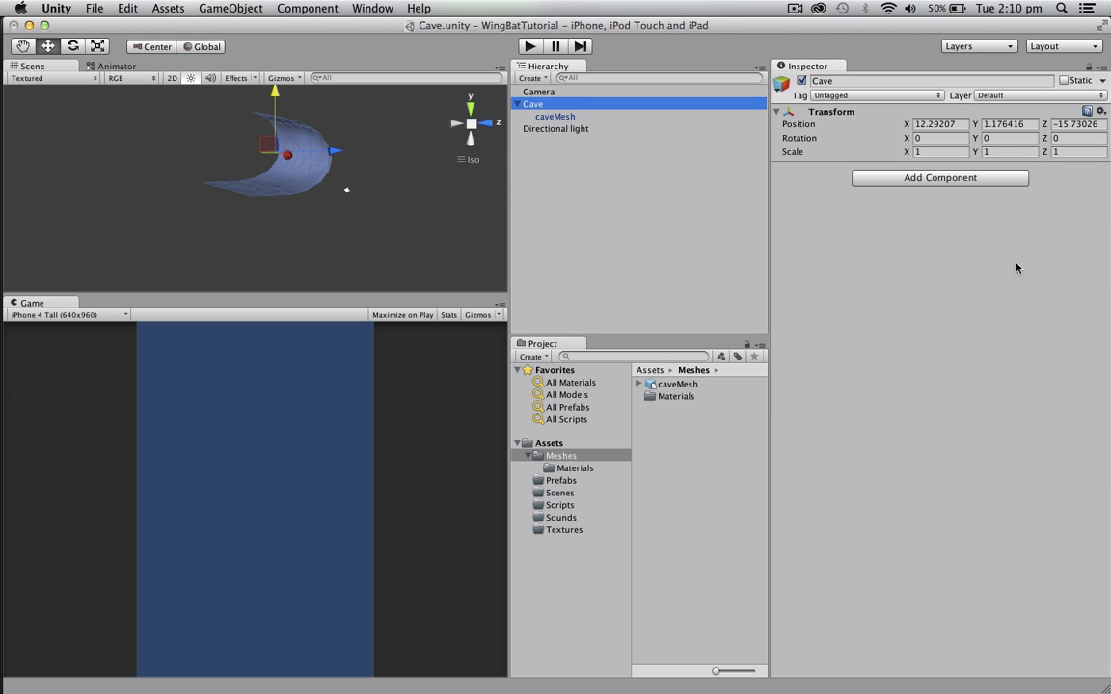
pyautogui.click(555, 116)
pyautogui.click(525, 103)
pyautogui.click(556, 115)
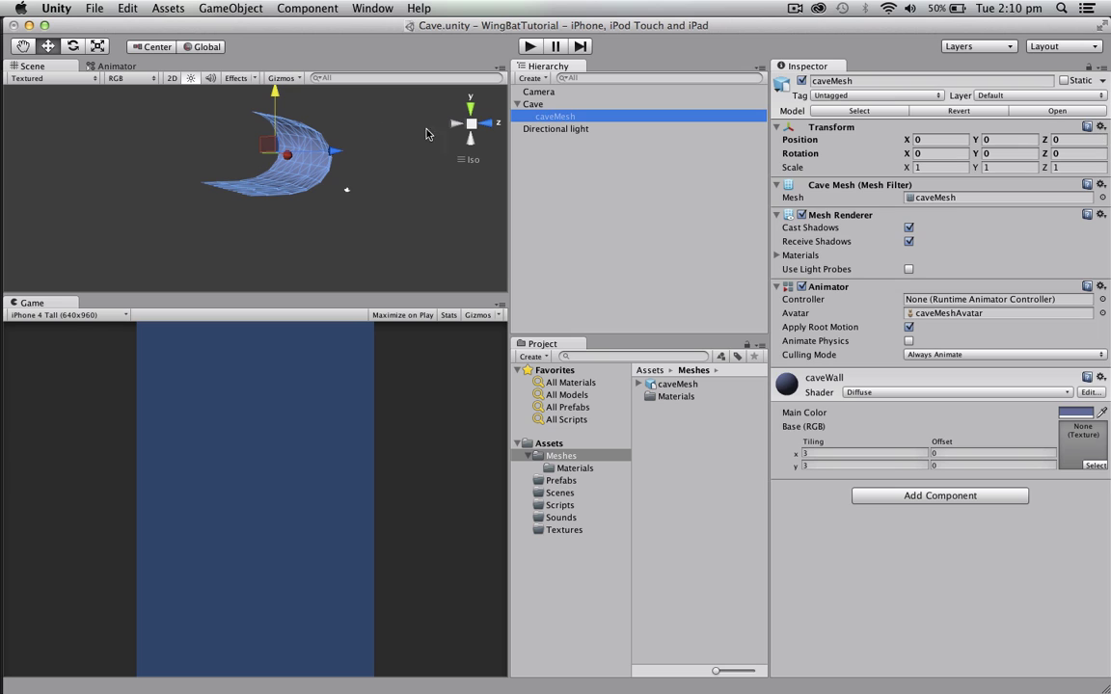
# Set the Cave object's position to X 0, Y 0 and Z 0, and check the cave in the scene
pyautogui.click(533, 103)
pyautogui.click(958, 123)
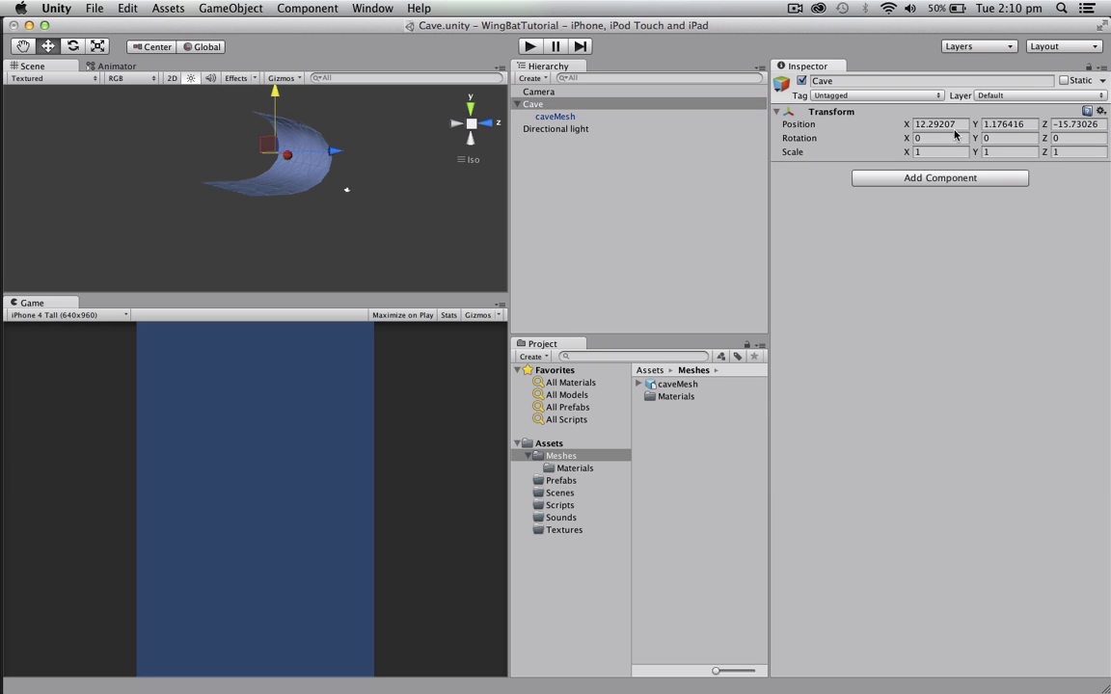
pyautogui.write('0')
pyautogui.press('Tab')
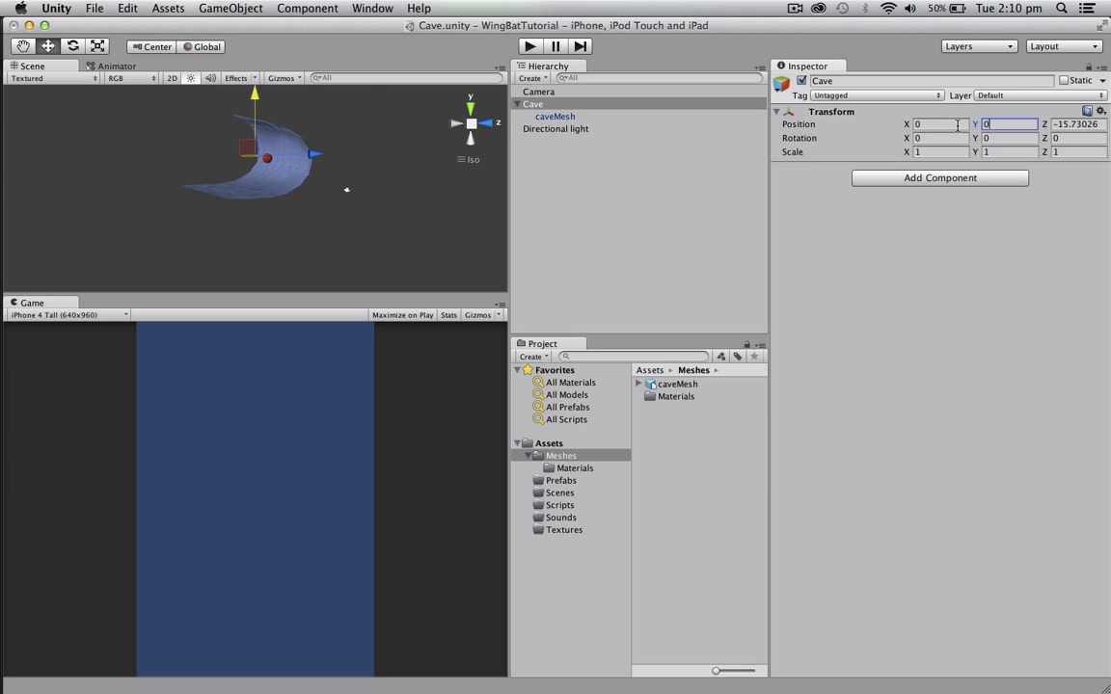
pyautogui.write('0')
pyautogui.press('Tab')
pyautogui.write('0')
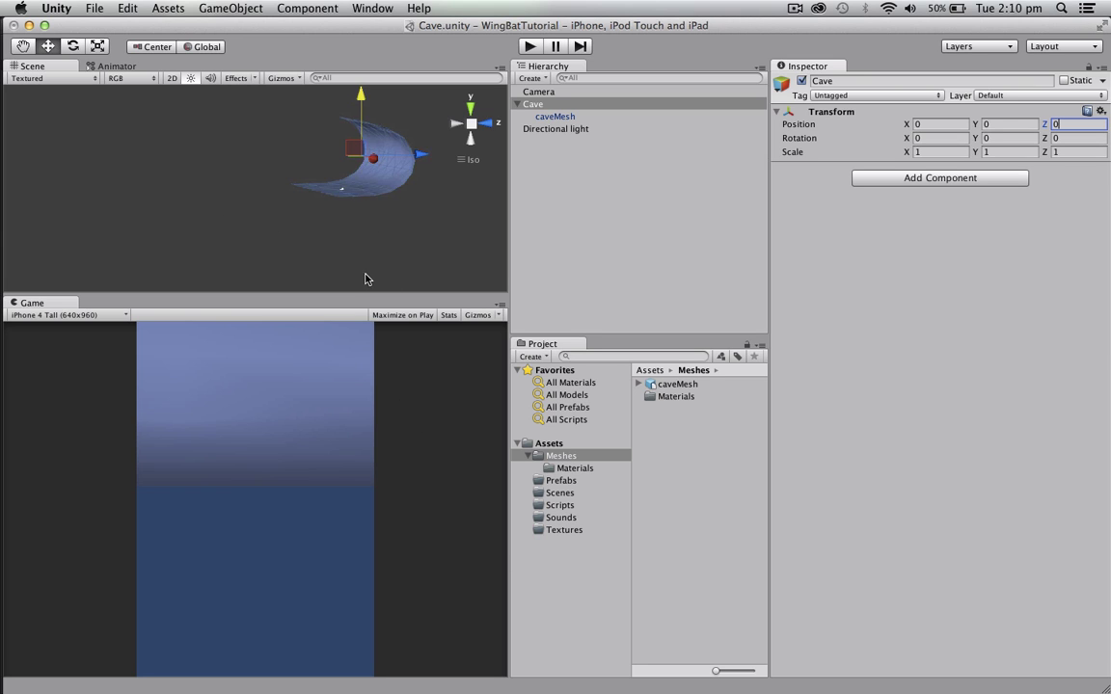
pyautogui.keyDown('alt'); pyautogui.moveTo(365, 280); pyautogui.dragTo(401, 261); pyautogui.keyUp('alt')
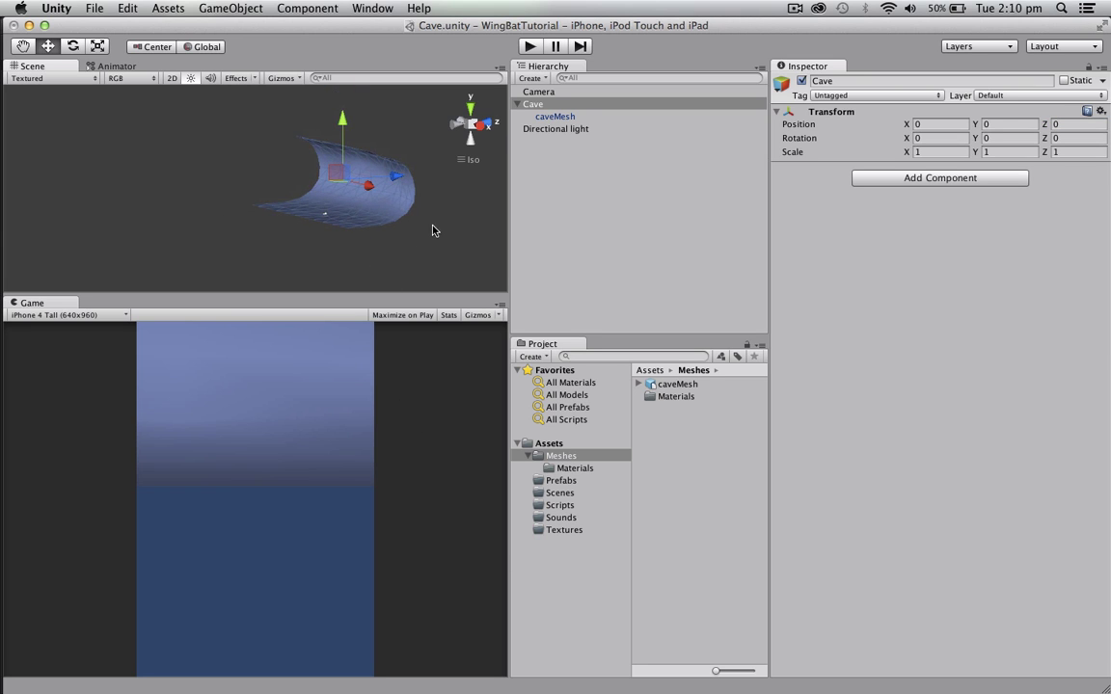
# Save the Cave object from the scene as a prefab in the Prefabs folder
pyautogui.click(558, 208)
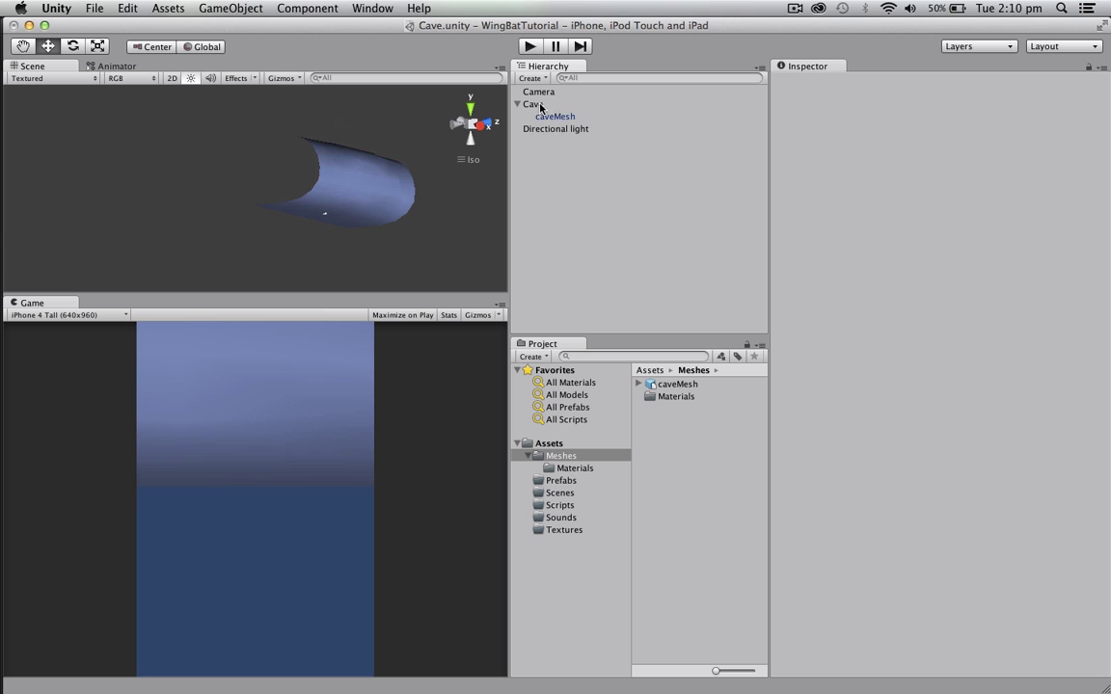
pyautogui.moveTo(540, 107)
pyautogui.mouseDown()
pyautogui.moveTo(537, 347)
pyautogui.moveTo(527, 370)
pyautogui.moveTo(548, 184)
pyautogui.moveTo(536, 108)
pyautogui.mouseUp()
pyautogui.moveTo(538, 108); pyautogui.dragTo(577, 485)
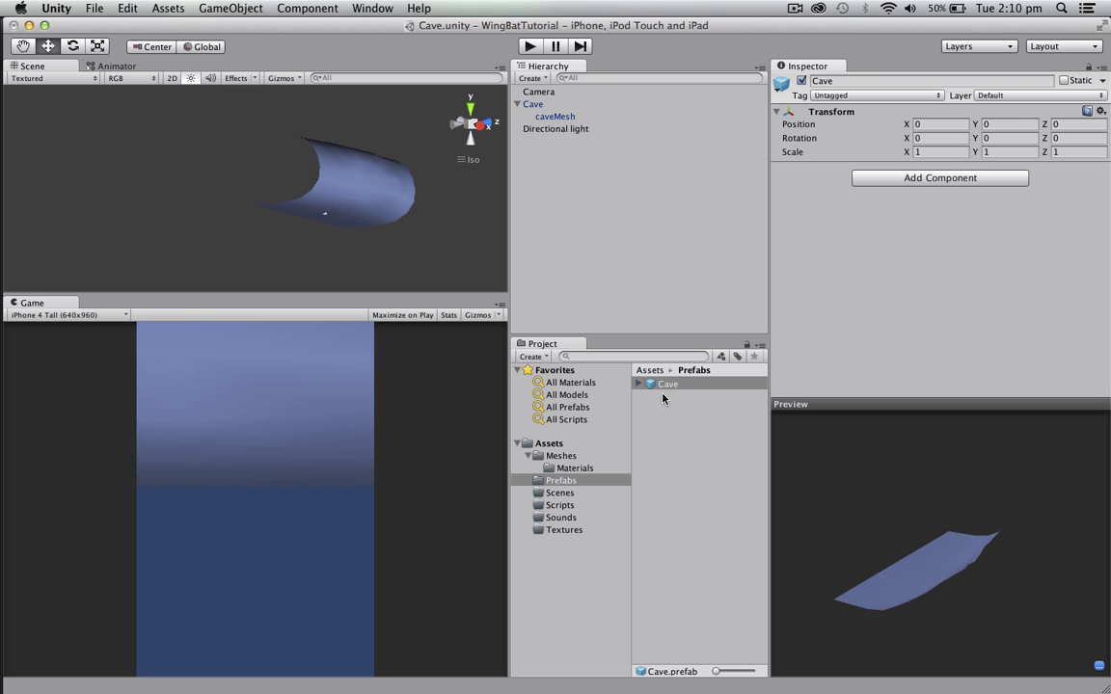
# Add a second Cave instance to the scene from the prefab and delete it
pyautogui.moveTo(665, 386); pyautogui.dragTo(548, 194)
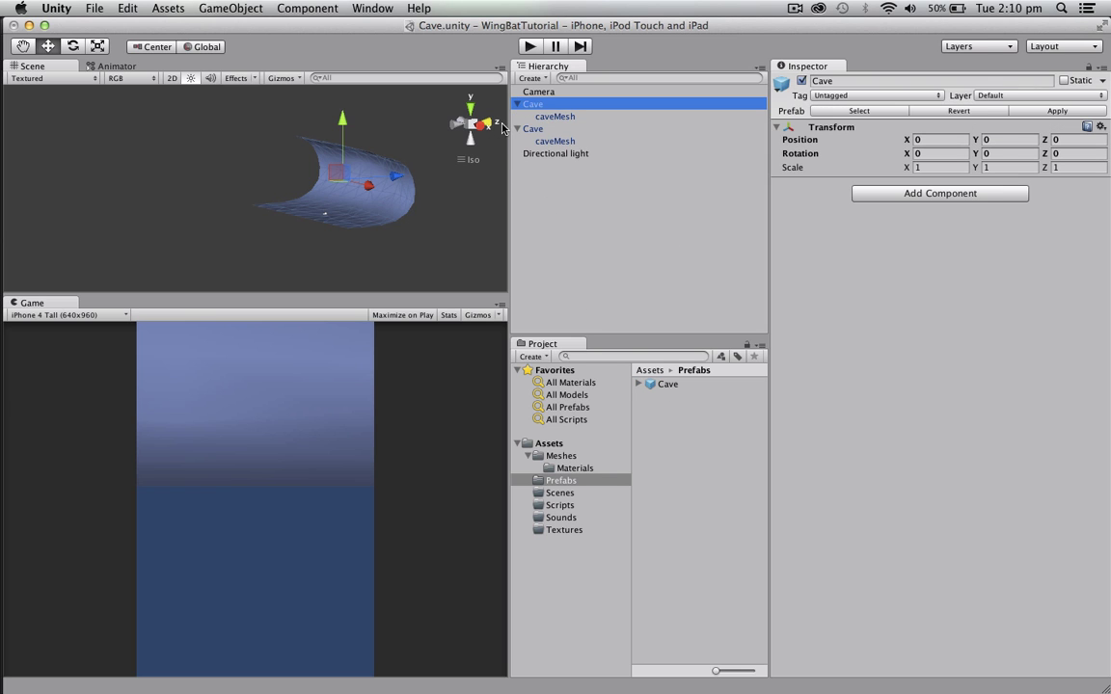
pyautogui.rightClick(546, 106)
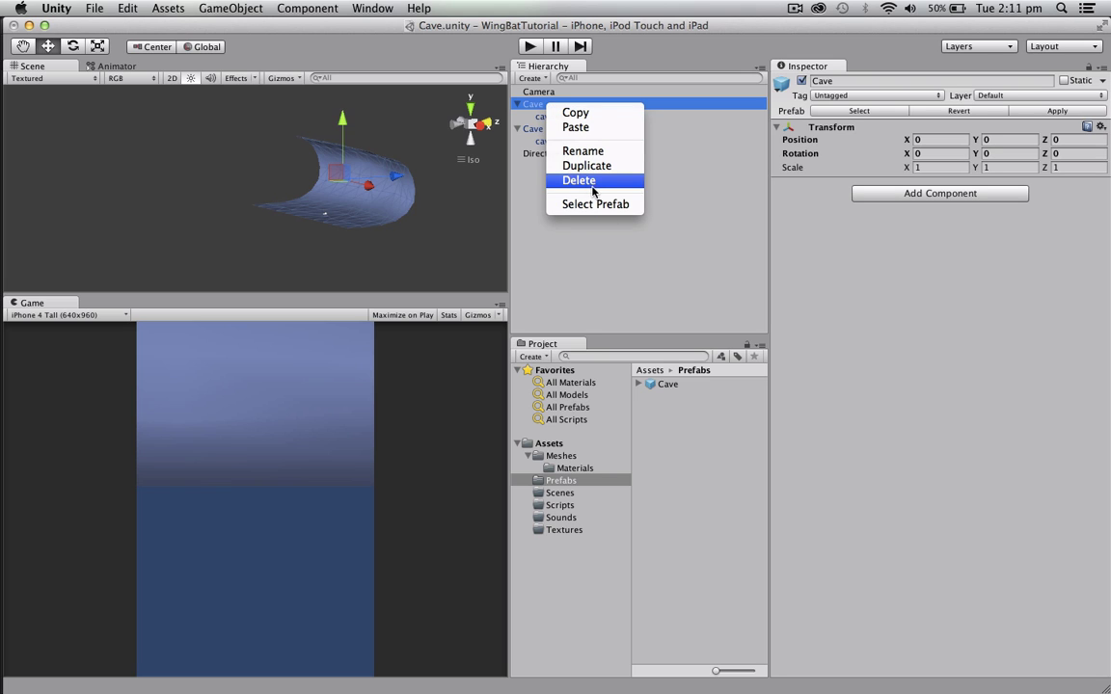
pyautogui.click(591, 183)
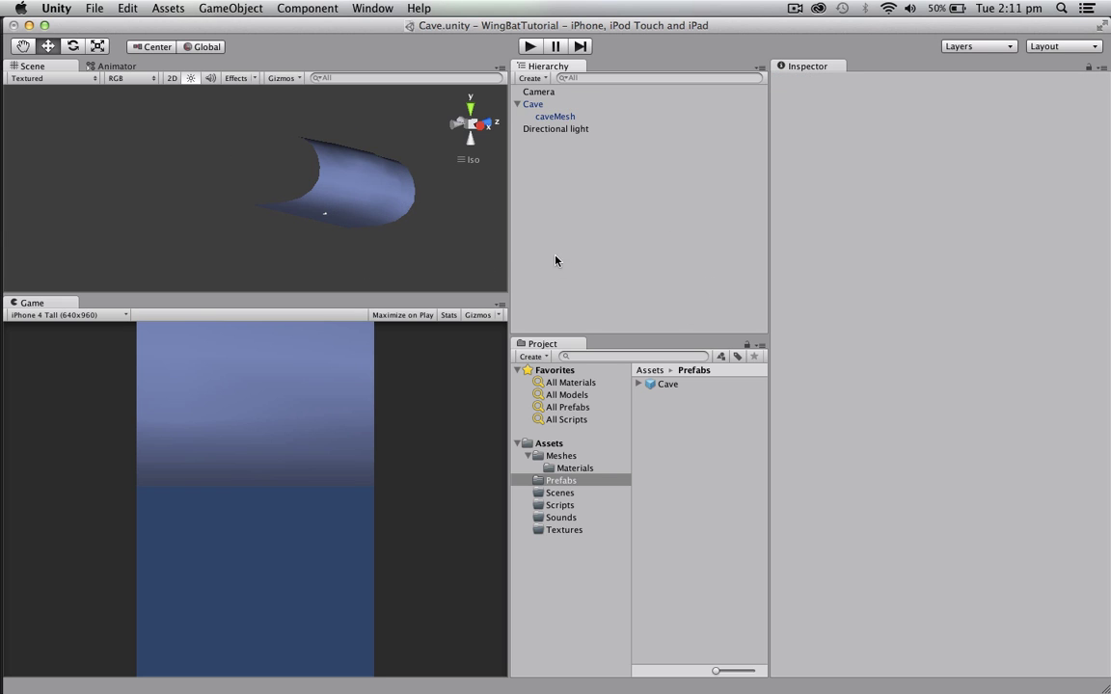
# Switch to Finder and import all items of bat.unitypackage from the Downloads folder into the project
pyautogui.press('super+Tab')
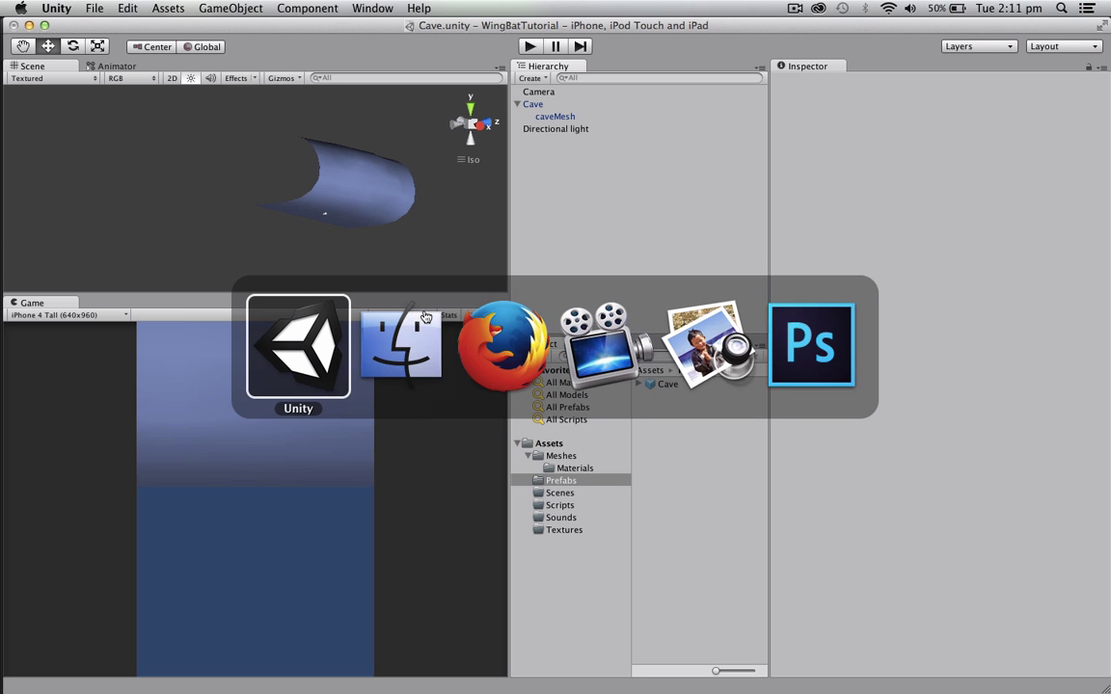
pyautogui.click(380, 340)
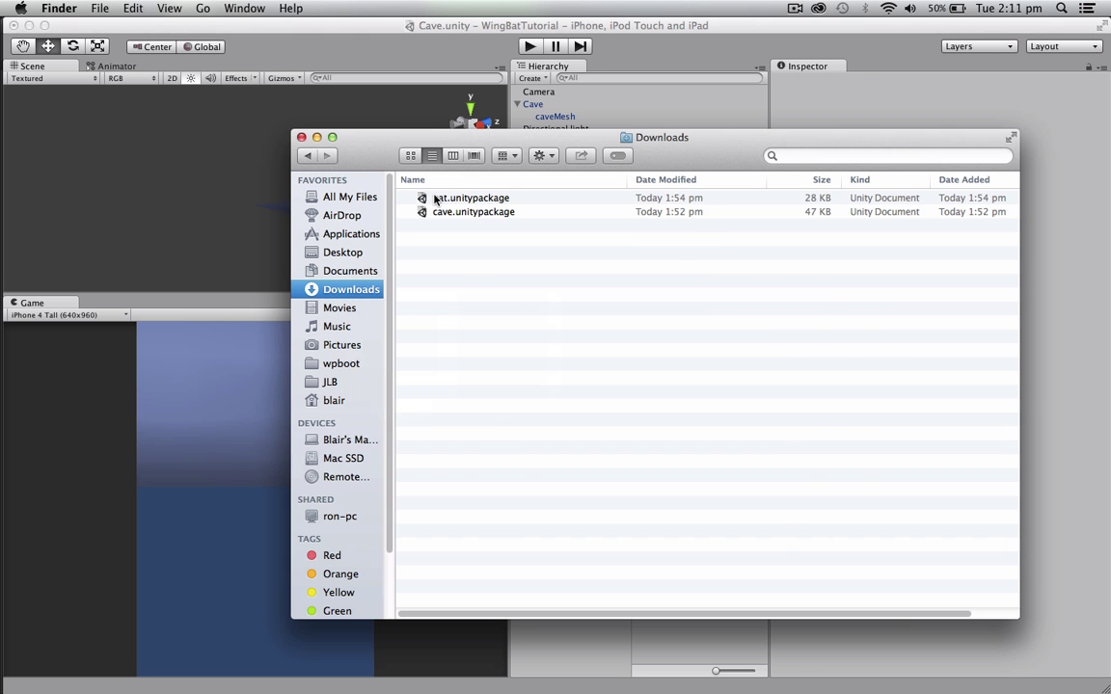
pyautogui.click(476, 198)
pyautogui.doubleClick(476, 198)
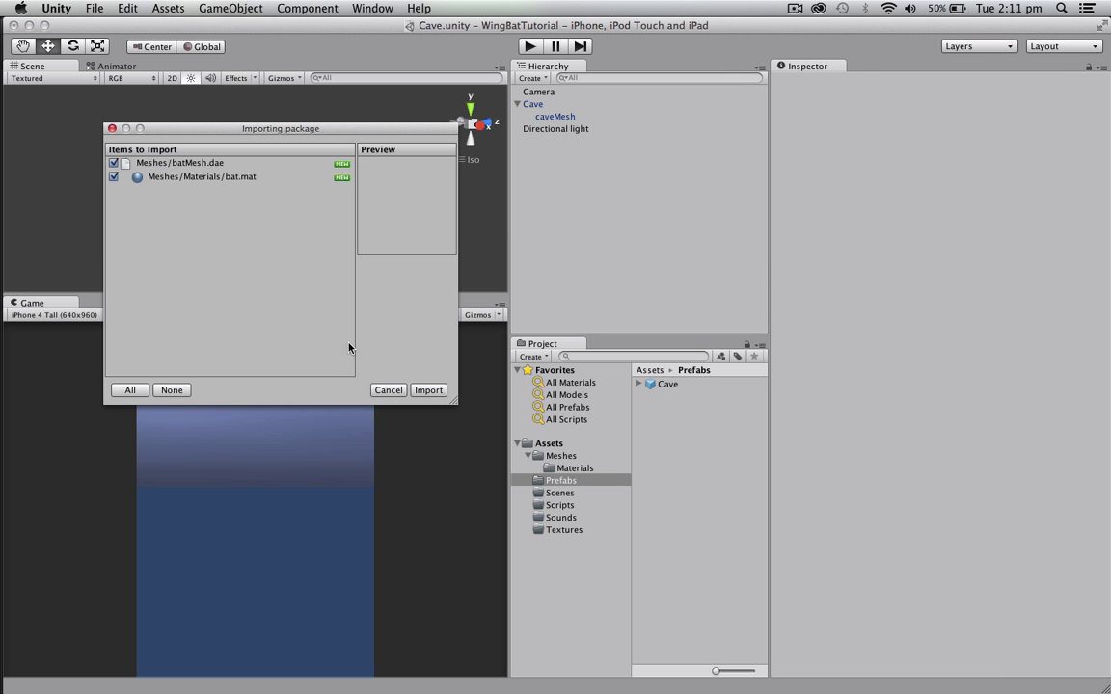
pyautogui.click(425, 389)
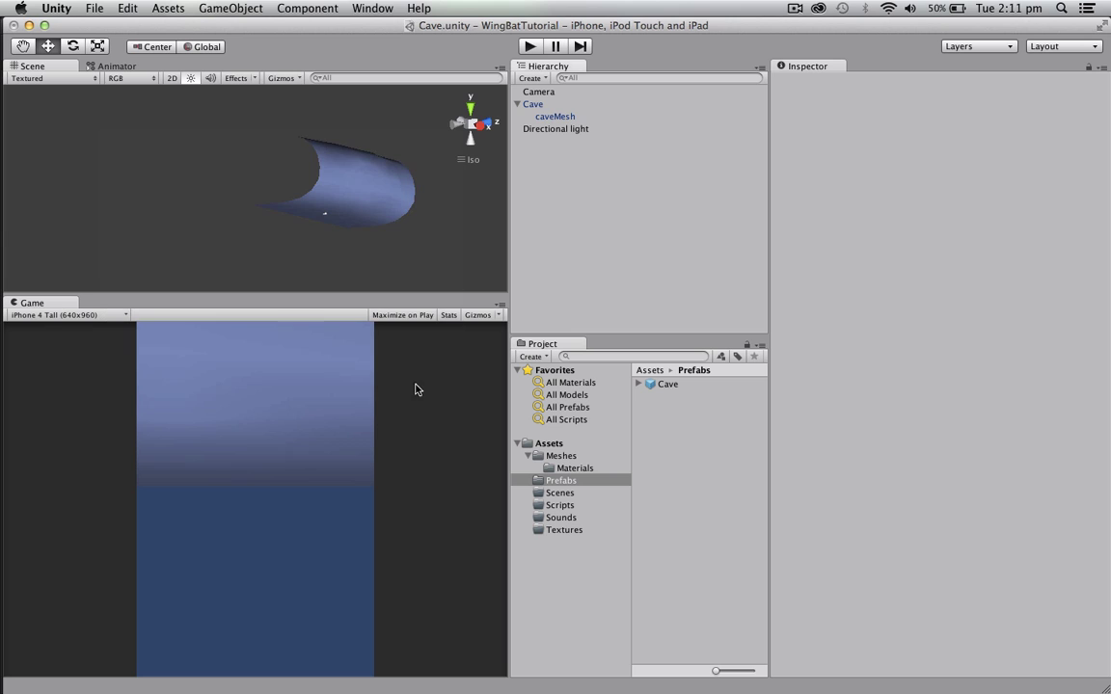
# Examine the imported bat material and the batMesh model preview in the Meshes folder
pyautogui.click(569, 456)
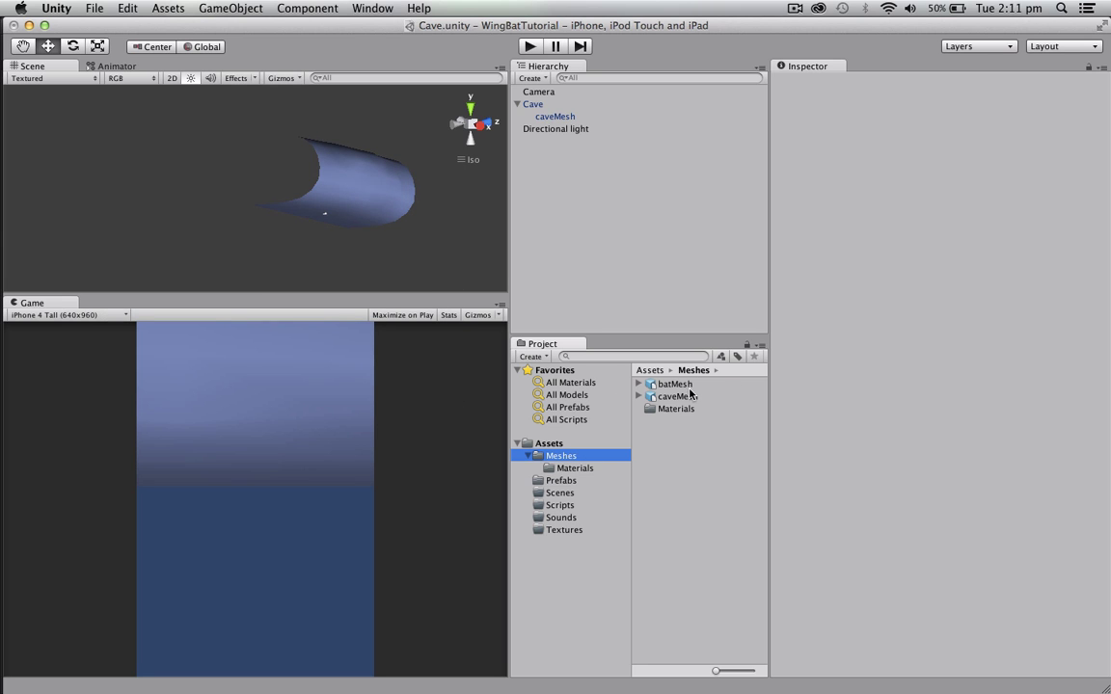
pyautogui.click(675, 385)
pyautogui.doubleClick(678, 410)
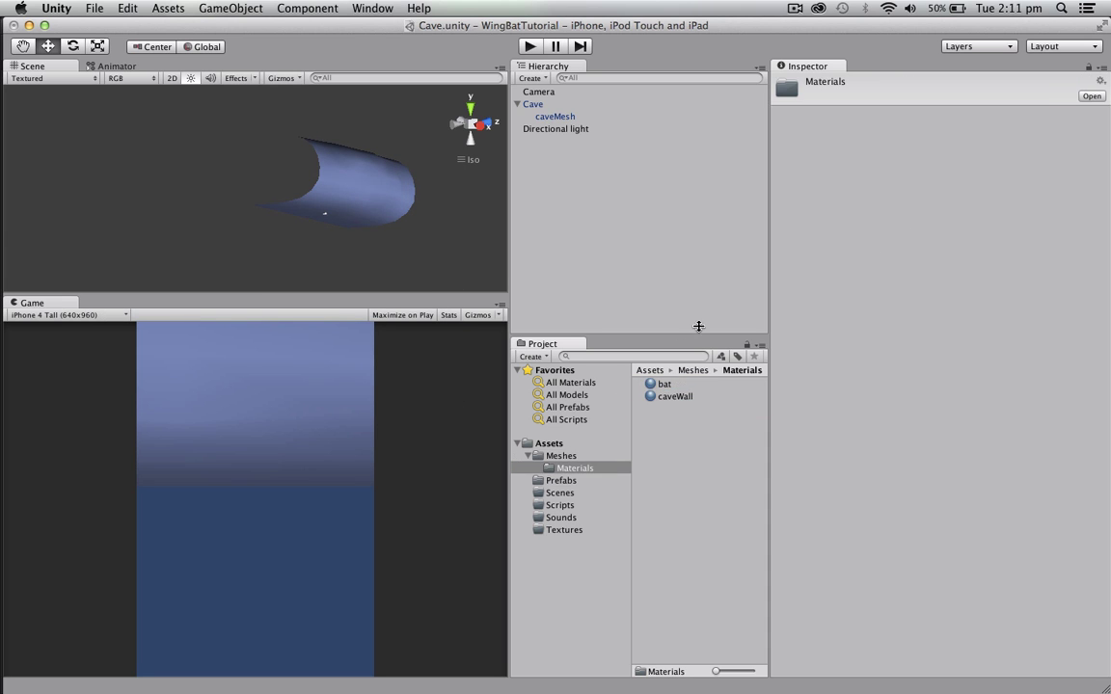
pyautogui.click(663, 385)
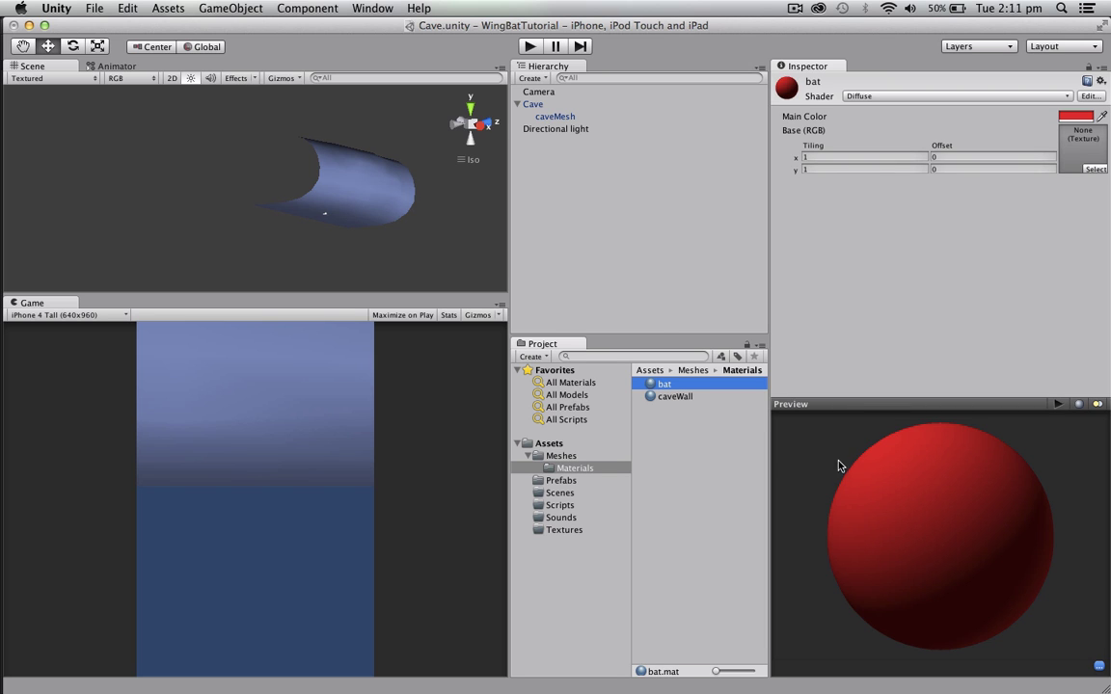
pyautogui.click(563, 457)
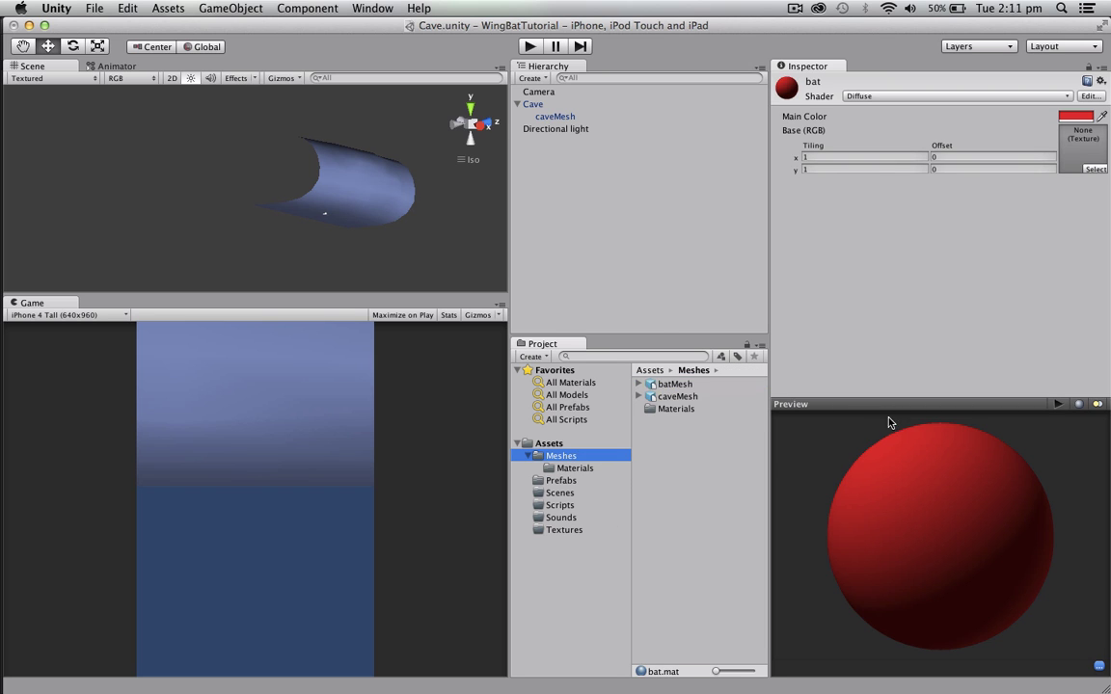
pyautogui.click(678, 384)
pyautogui.moveTo(1046, 598); pyautogui.dragTo(835, 521)
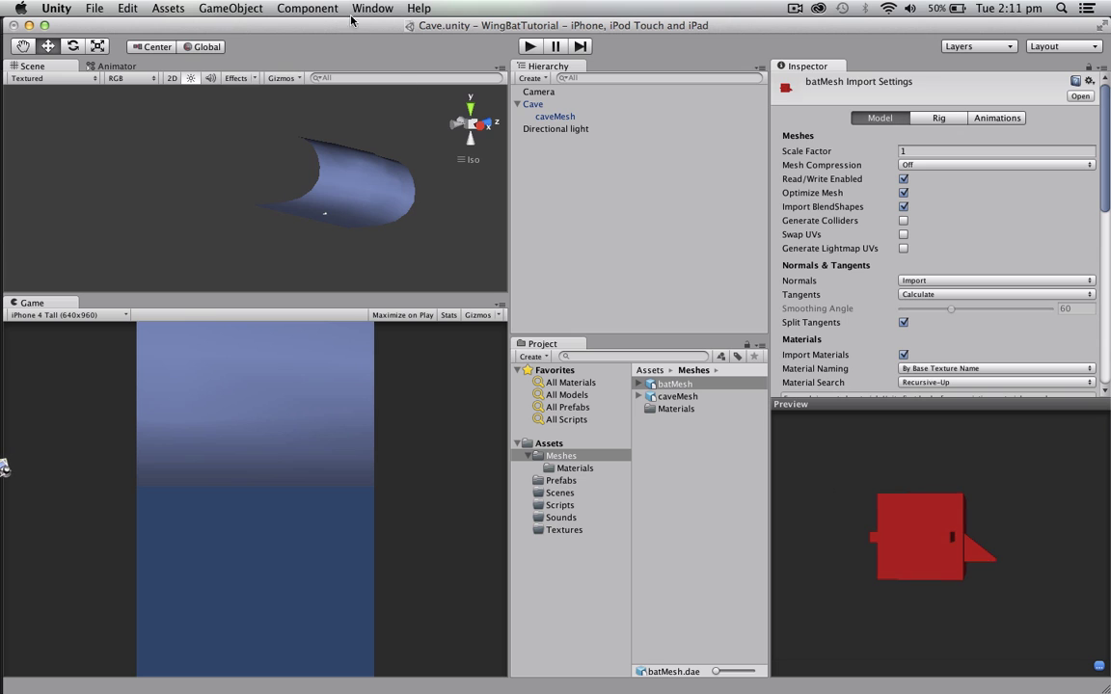
# Create an empty game object named Bat and add the batMesh model from Meshes to it as a child
pyautogui.click(186, 5)
pyautogui.moveTo(217, 8)
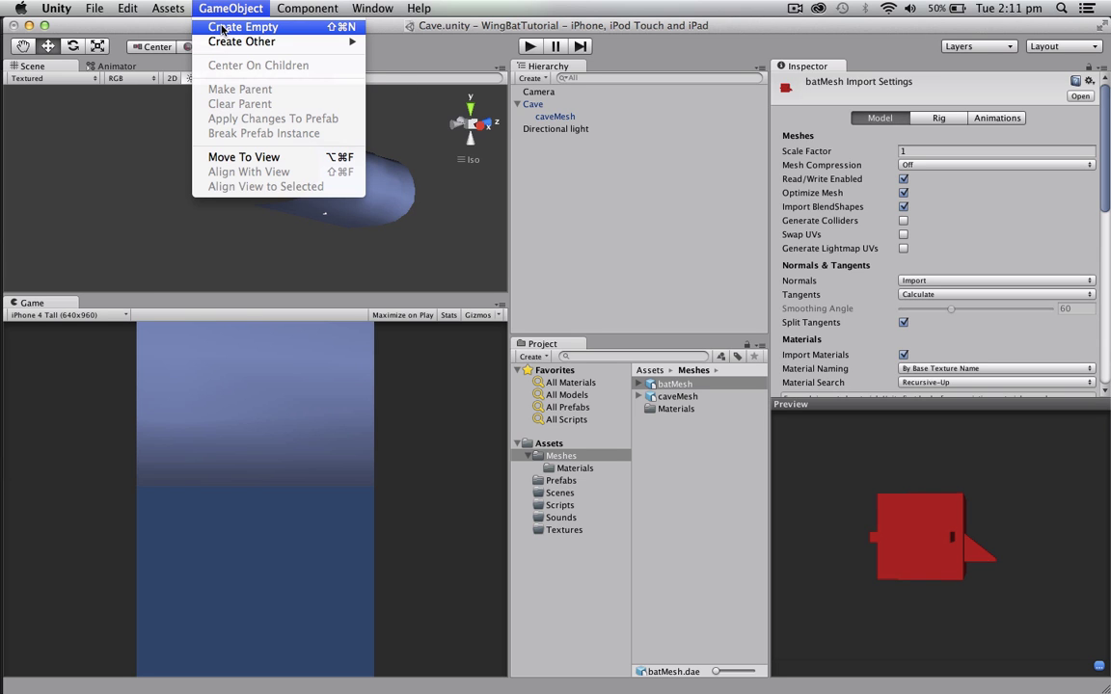
pyautogui.click(221, 27)
pyautogui.click(563, 158)
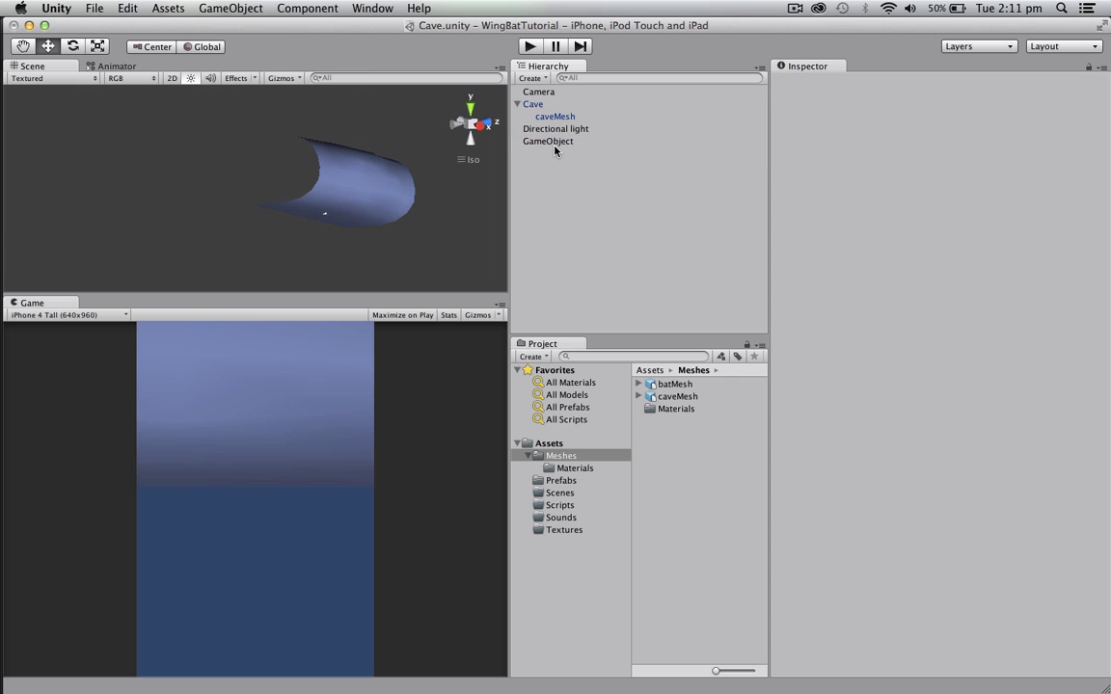
pyautogui.doubleClick(556, 143)
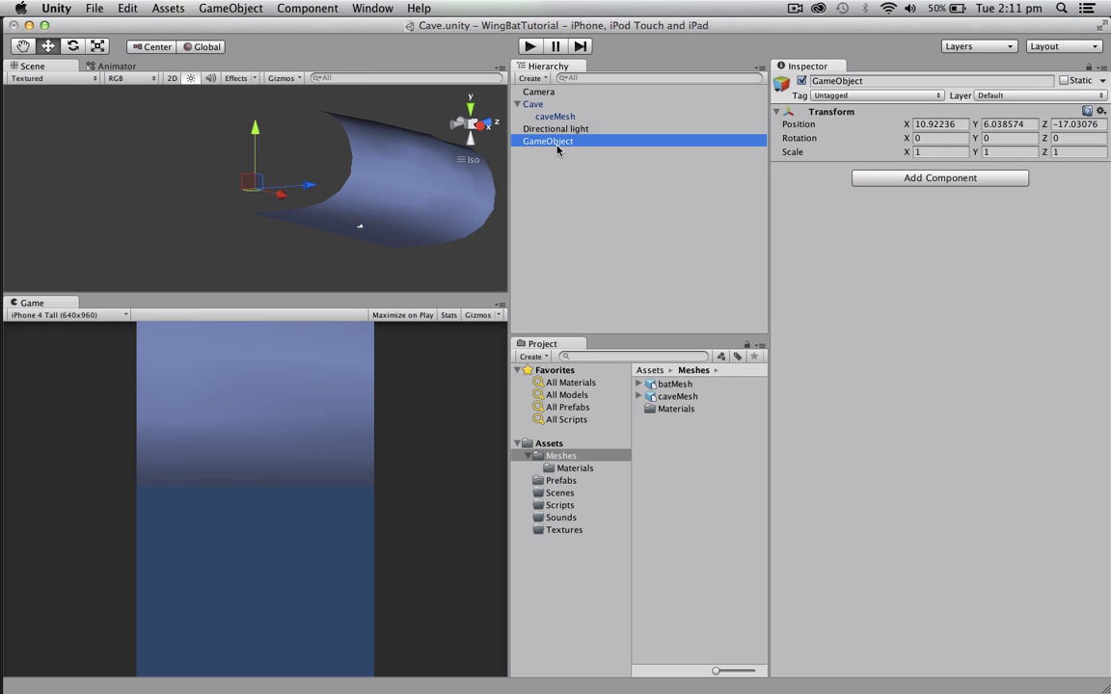
pyautogui.press('Return')
pyautogui.write('Bat')
pyautogui.press('Return')
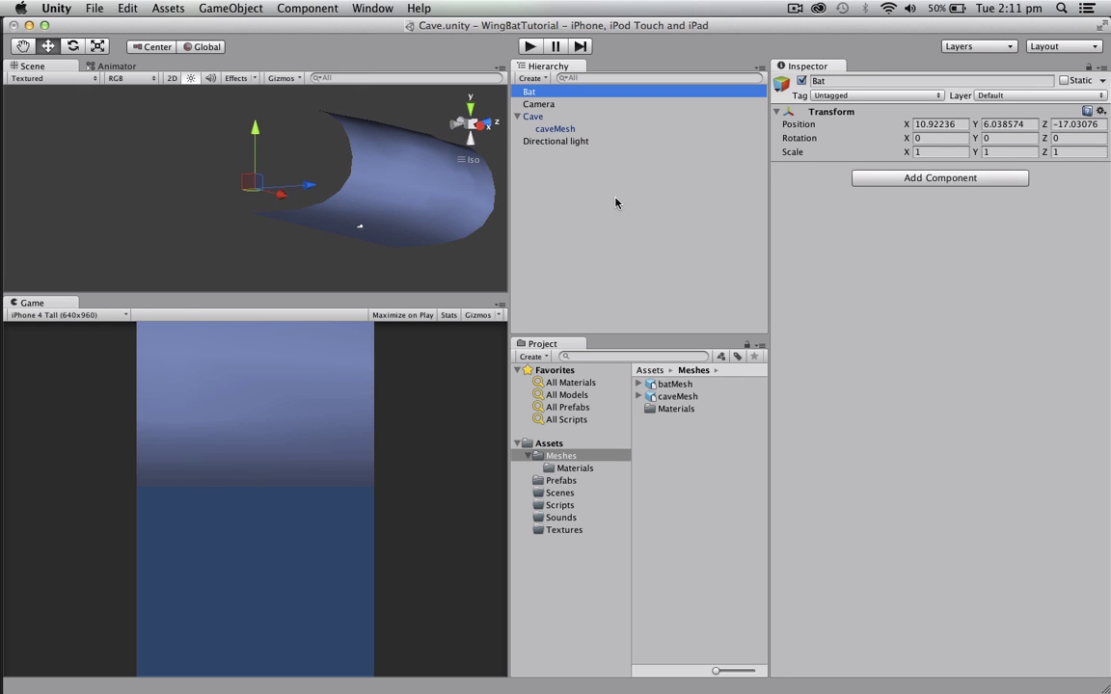
pyautogui.moveTo(688, 384); pyautogui.dragTo(542, 92)
# Set the Bat object's position to X 0, Y 0 and Z 0
pyautogui.click(529, 92)
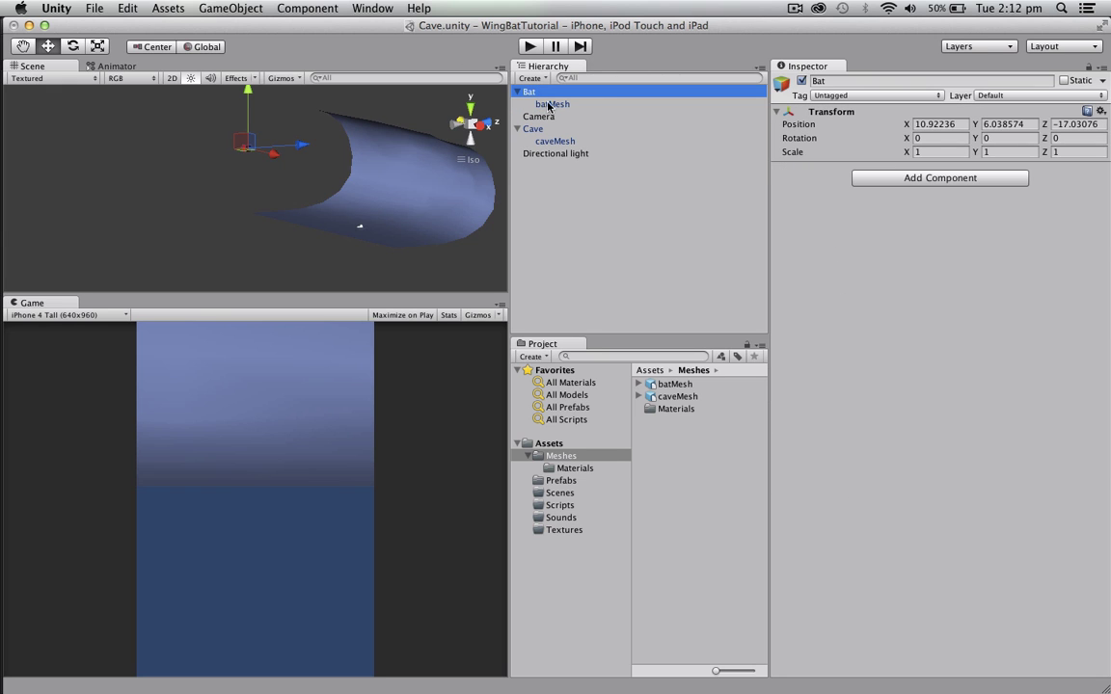
pyautogui.click(960, 124)
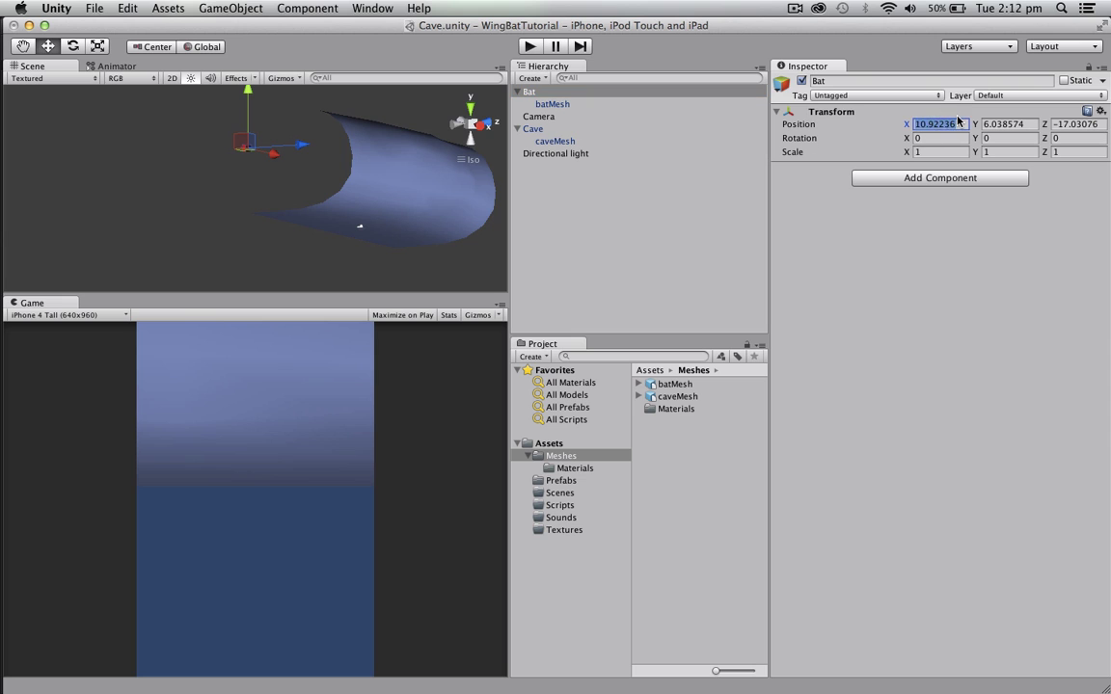
pyautogui.write('0')
pyautogui.press('Tab')
pyautogui.write('0')
pyautogui.press('Tab')
pyautogui.write('0')
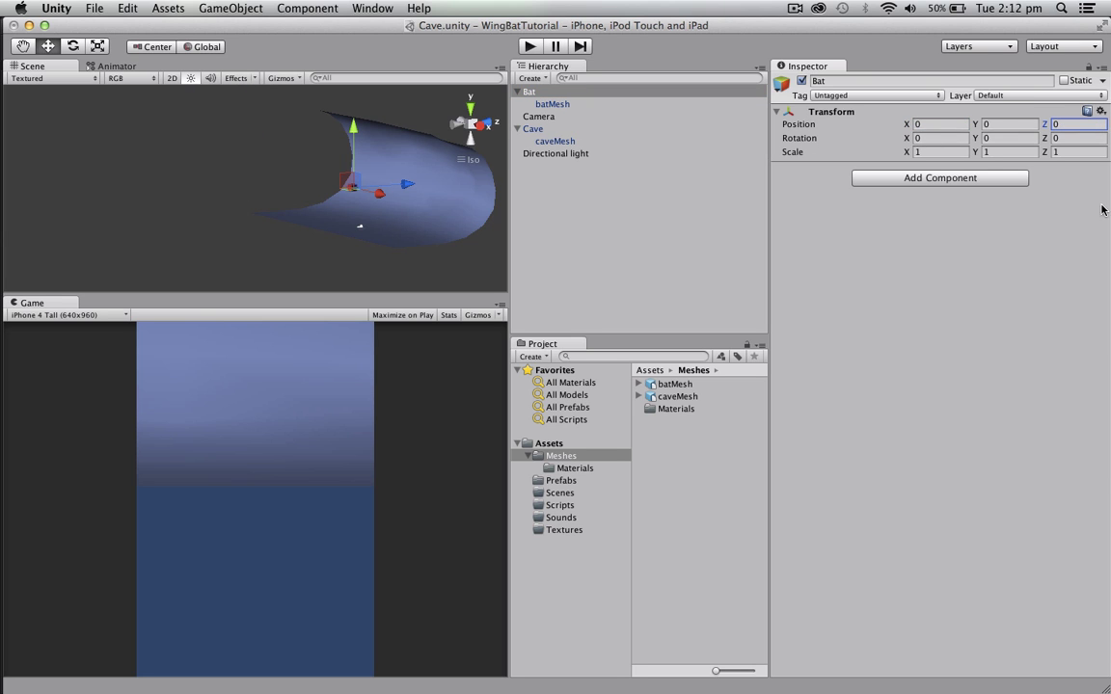
# Examine batMesh up close in the scene and set its position to X 5, Y 0 and Z 0
pyautogui.click(598, 104)
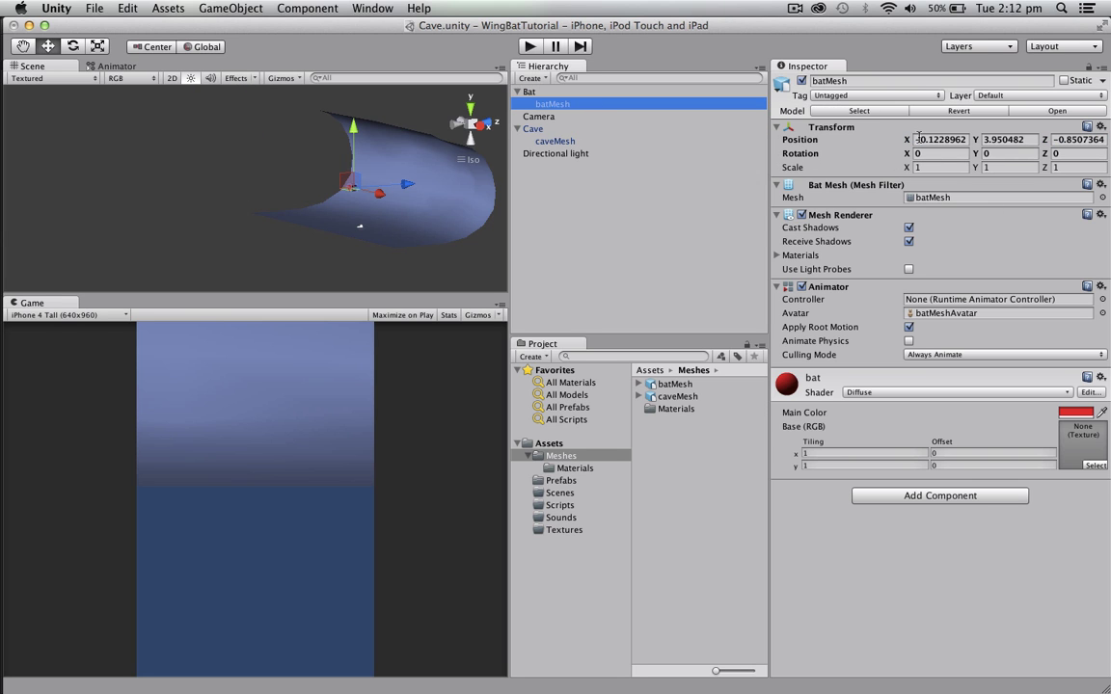
pyautogui.scroll(5, 302, 262)
pyautogui.moveTo(396, 215); pyautogui.dragTo(345, 220, button='middle')
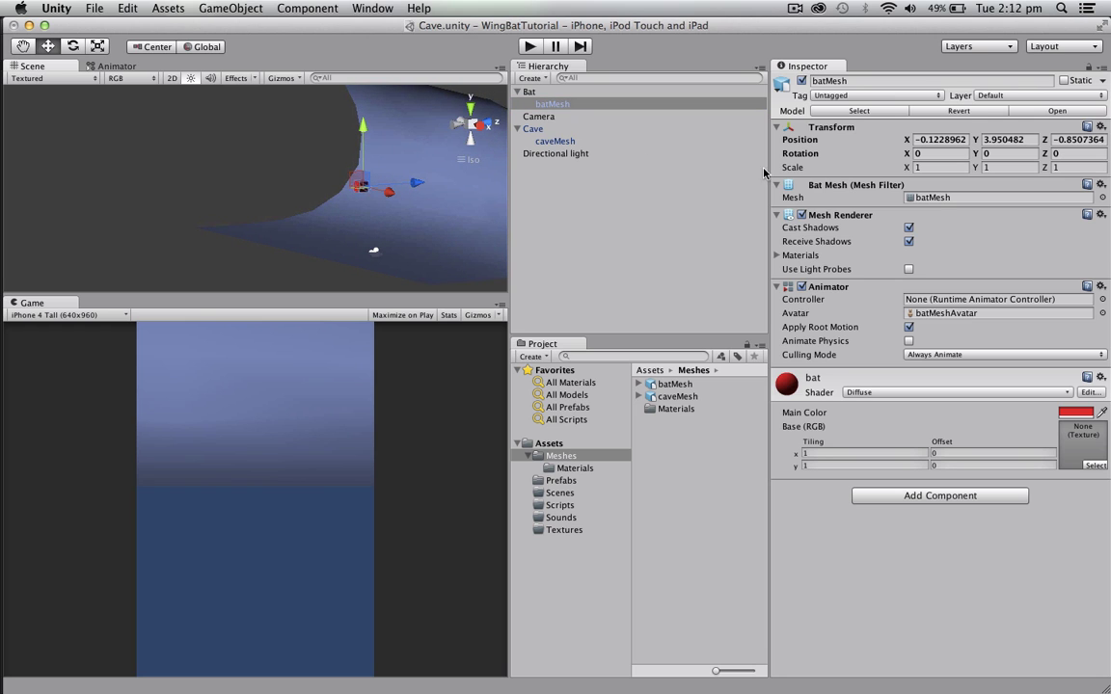
pyautogui.scroll(3, 362, 210)
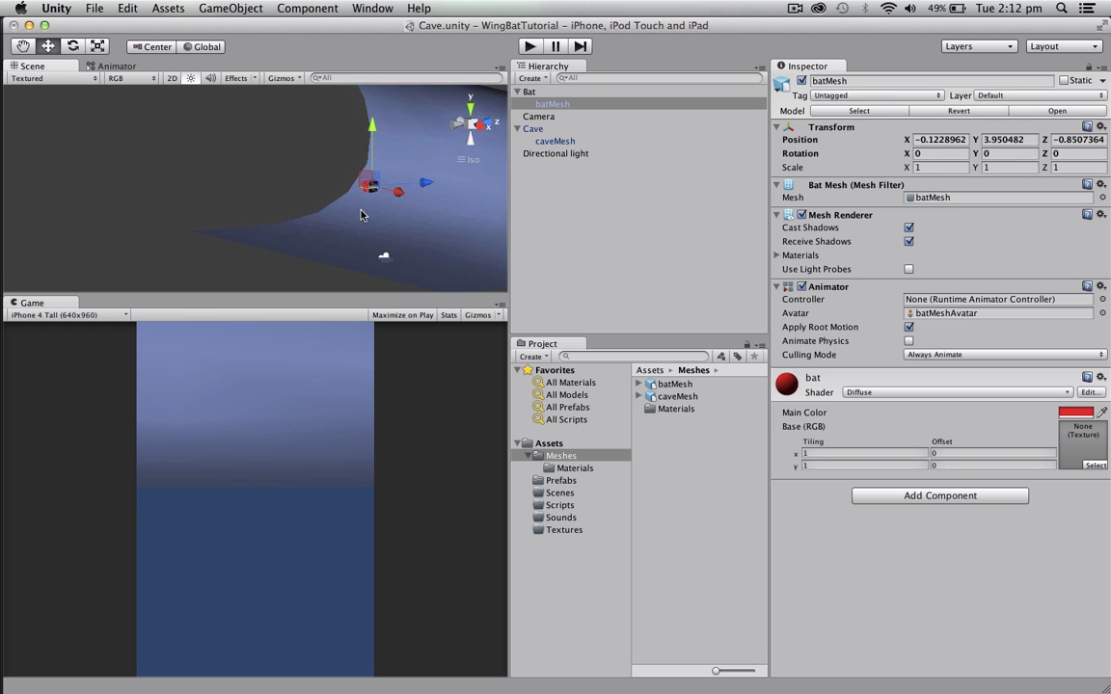
pyautogui.moveTo(389, 224); pyautogui.dragTo(457, 227, button='right')
pyautogui.moveTo(325, 202); pyautogui.dragTo(414, 179, button='middle')
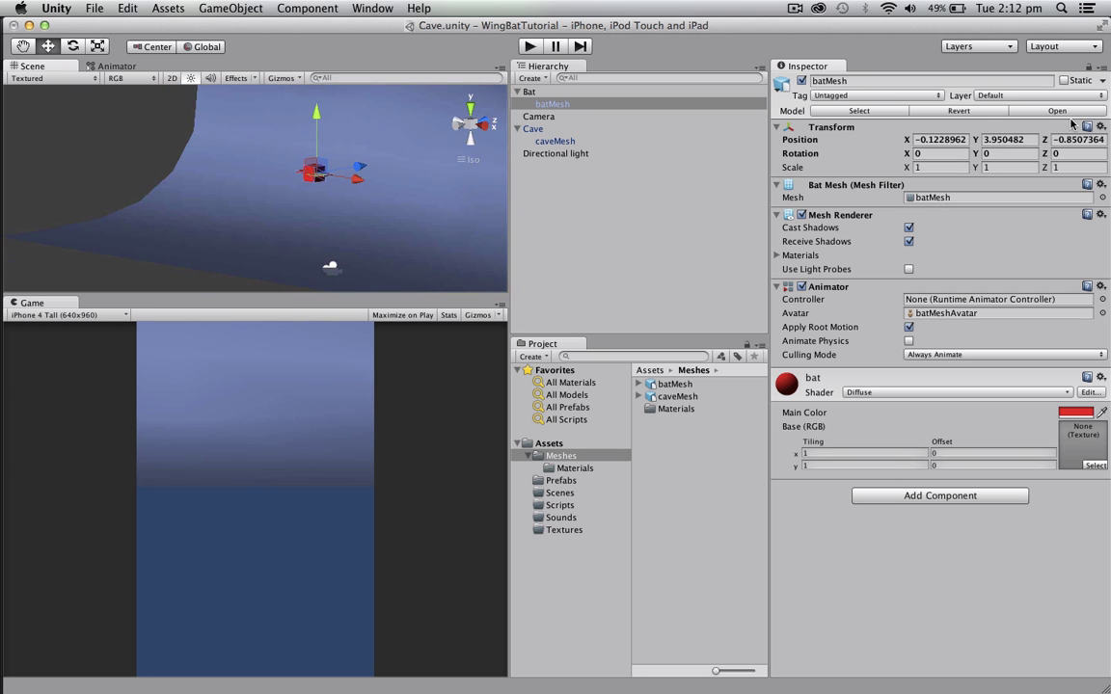
pyautogui.click(567, 104)
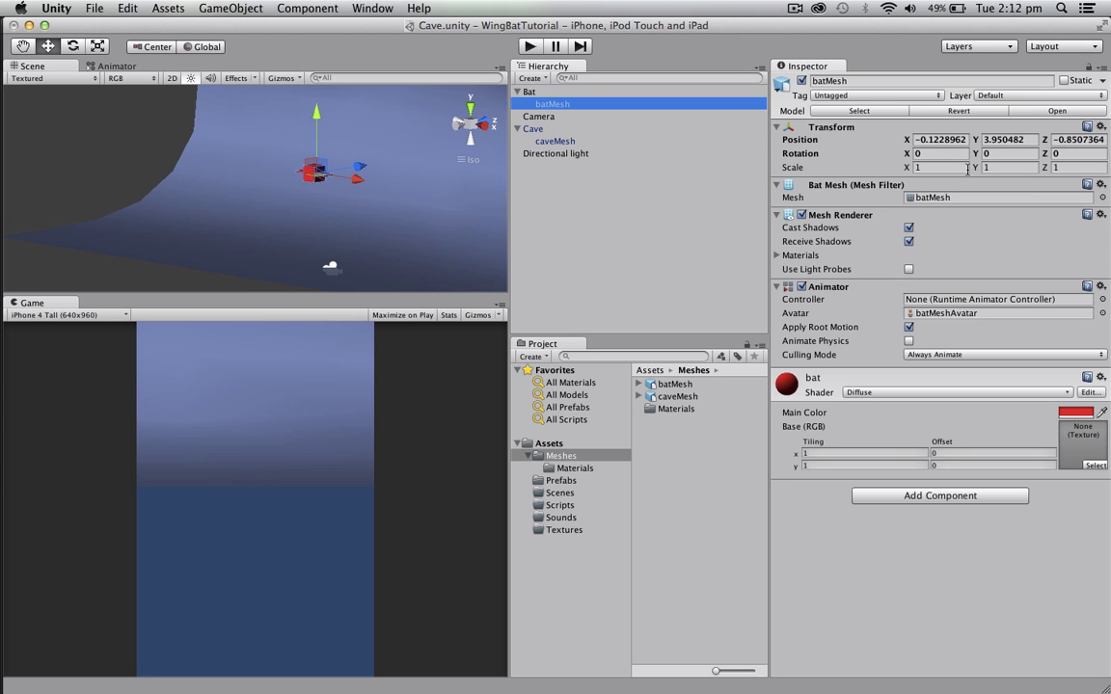
pyautogui.click(947, 141)
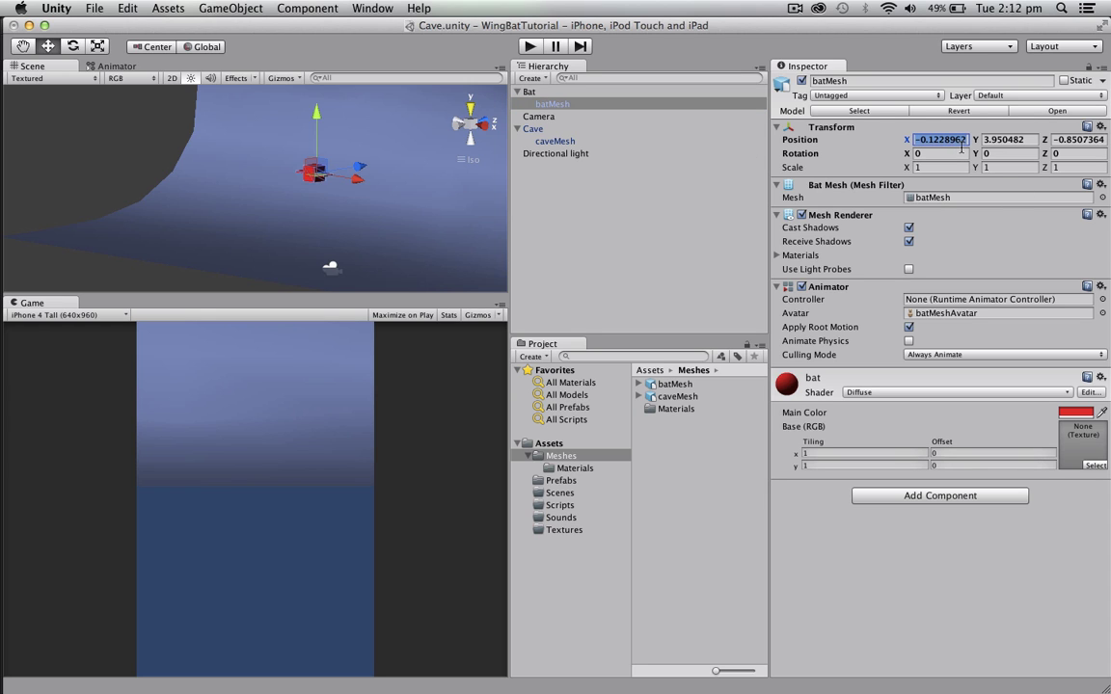
pyautogui.write('5')
pyautogui.press('Tab')
pyautogui.write('0')
pyautogui.press('Tab')
pyautogui.write('0')
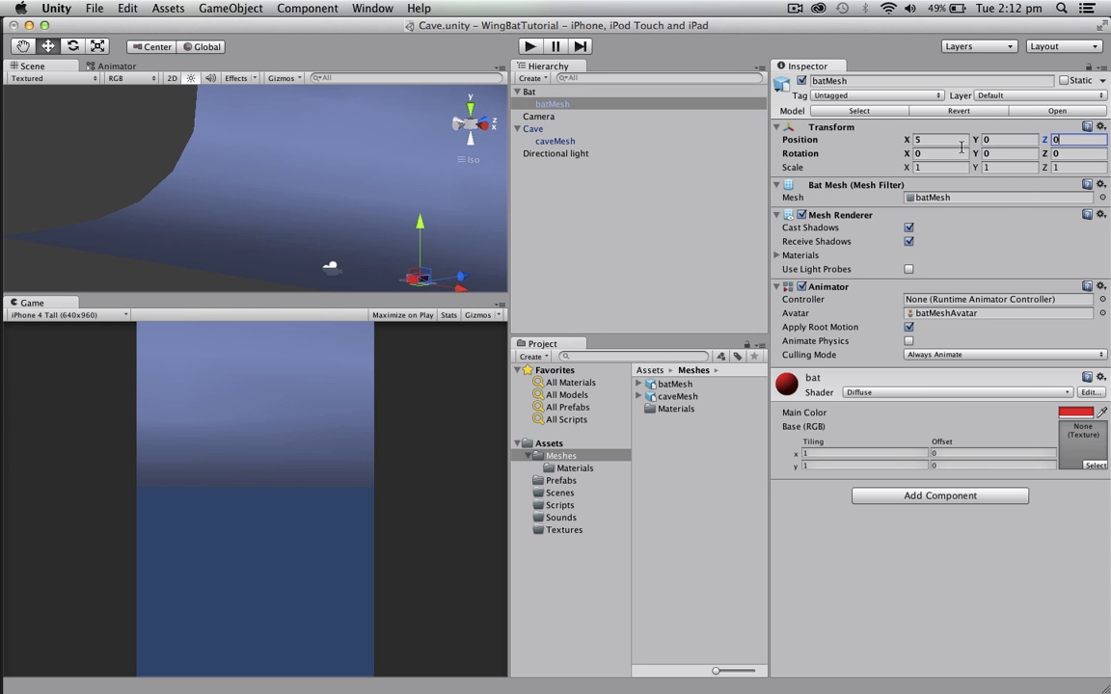
pyautogui.moveTo(220, 183); pyautogui.dragTo(174, 166, button='middle')
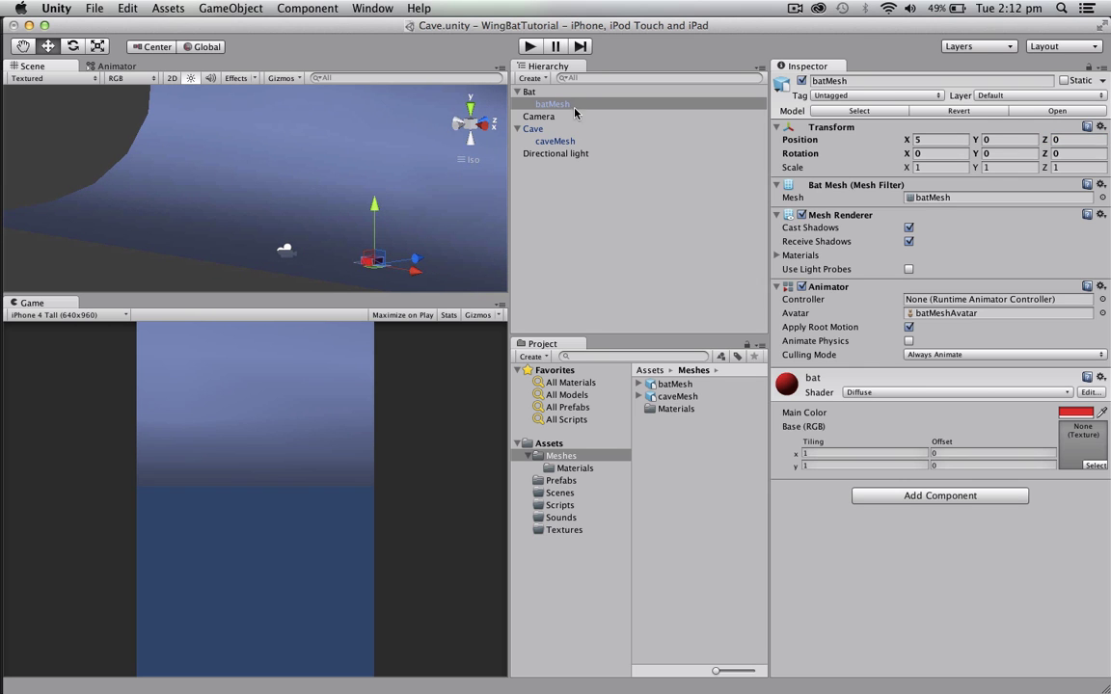
# Compare the transforms of Bat and batMesh, and rotate the Bat parent about its Y axis to about -207 degrees
pyautogui.click(565, 104)
pyautogui.click(530, 92)
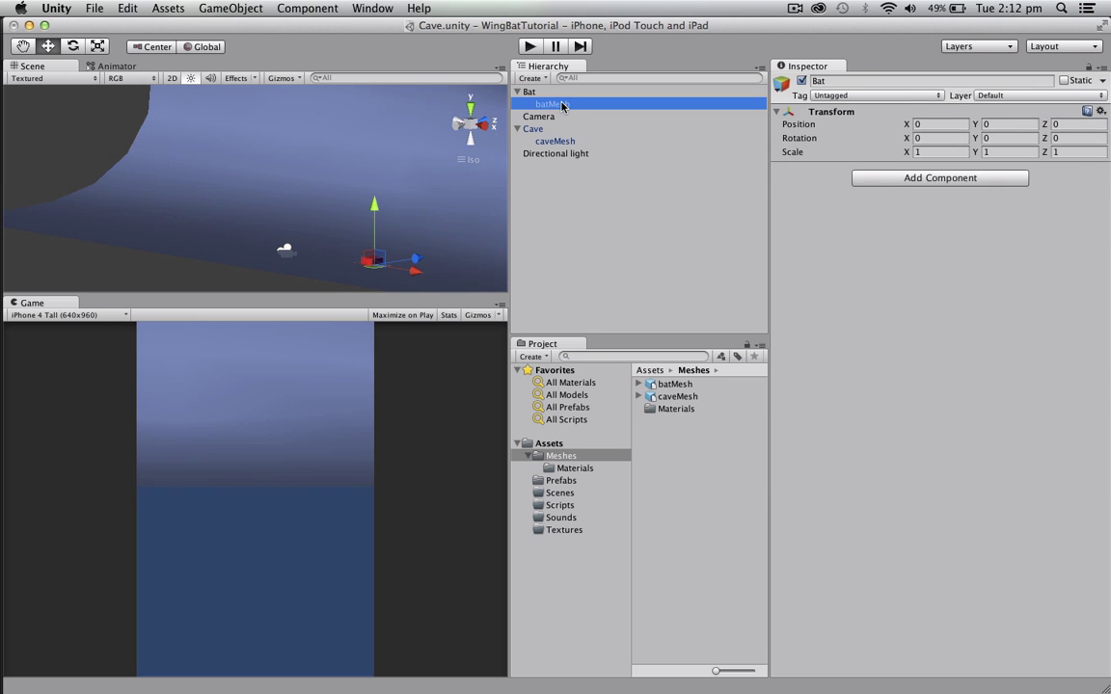
pyautogui.click(563, 103)
pyautogui.moveTo(440, 248); pyautogui.dragTo(393, 213, button='middle')
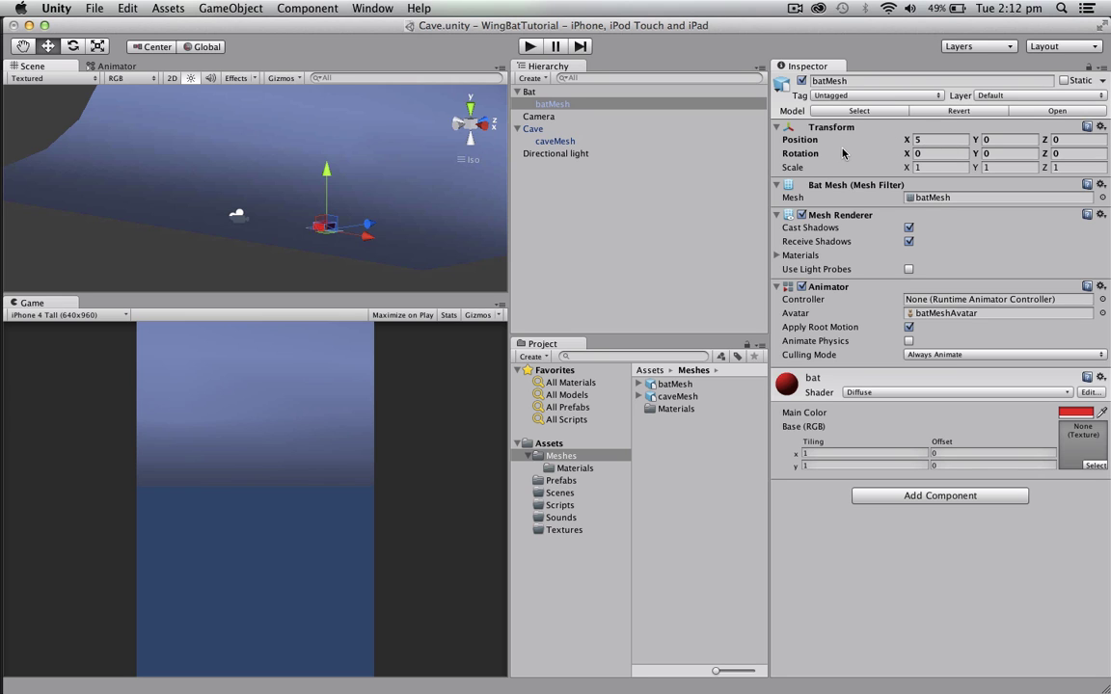
pyautogui.click(618, 92)
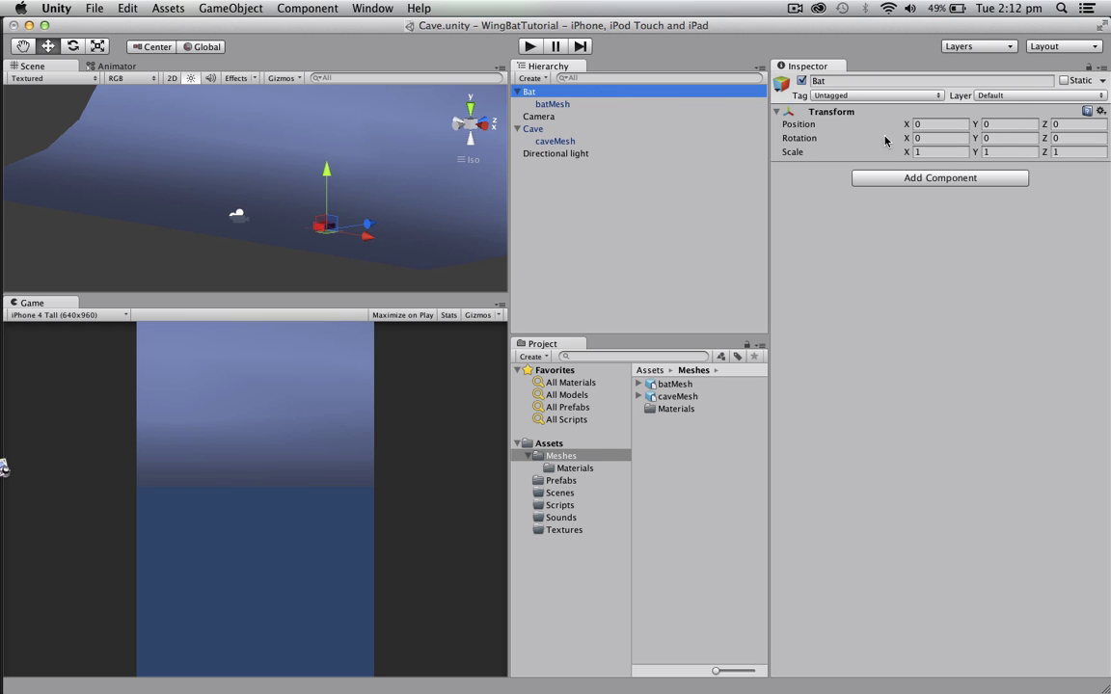
pyautogui.moveTo(975, 142); pyautogui.dragTo(771, 618)
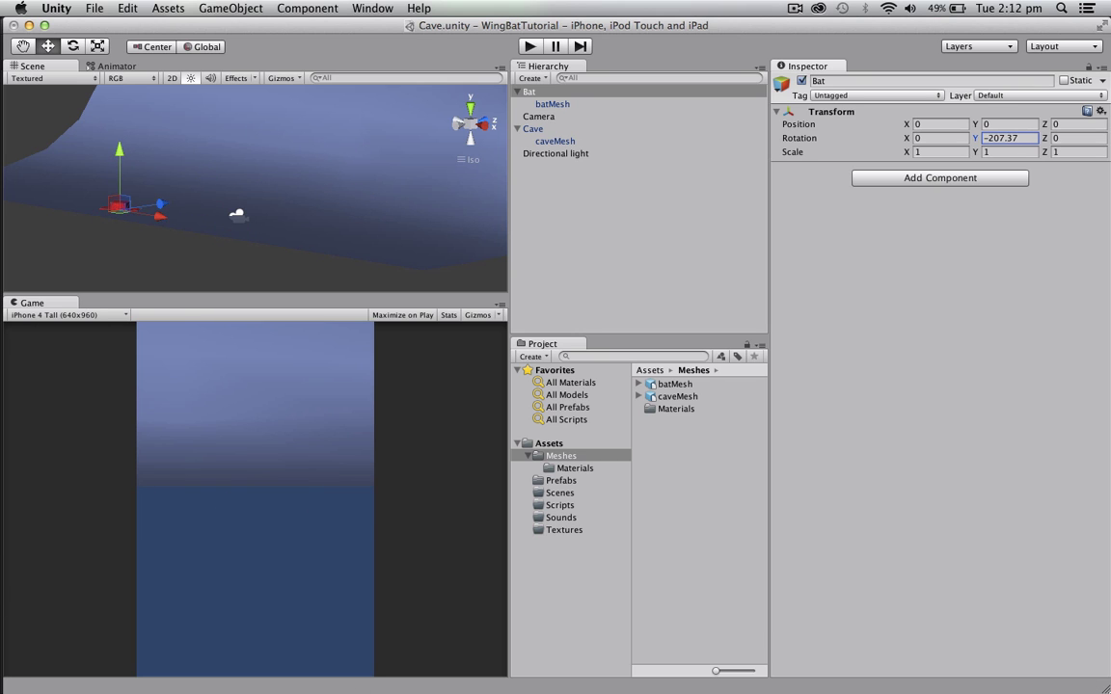
# Set the X position of batMesh to 0 so it sits at the Bat parent's origin
pyautogui.click(553, 104)
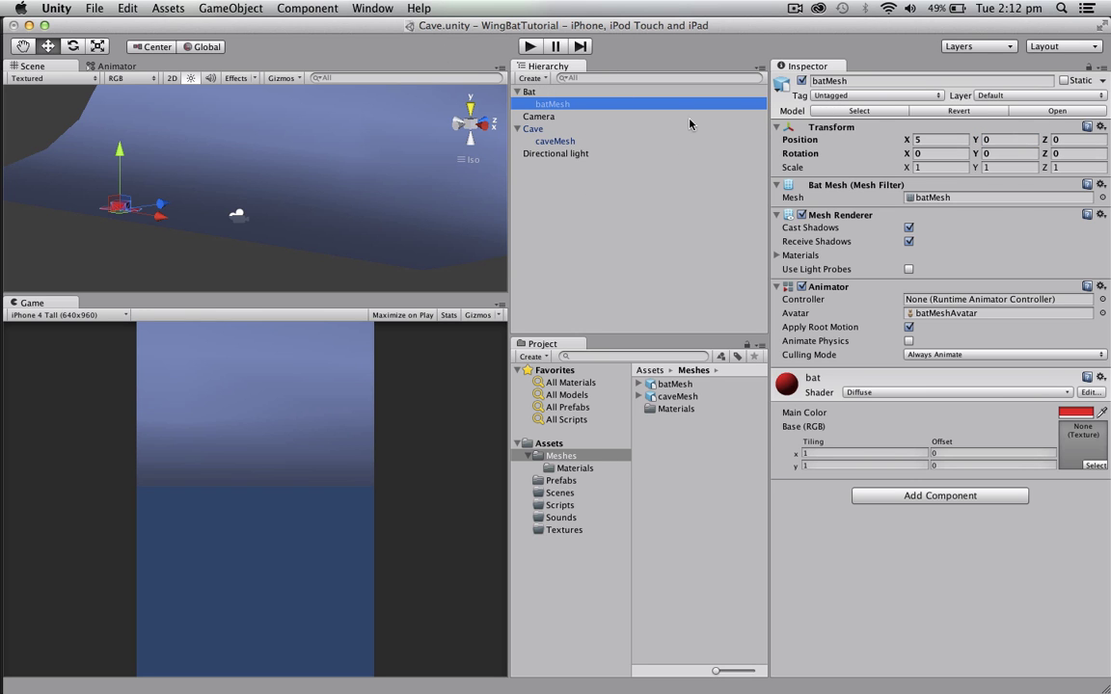
pyautogui.click(944, 140)
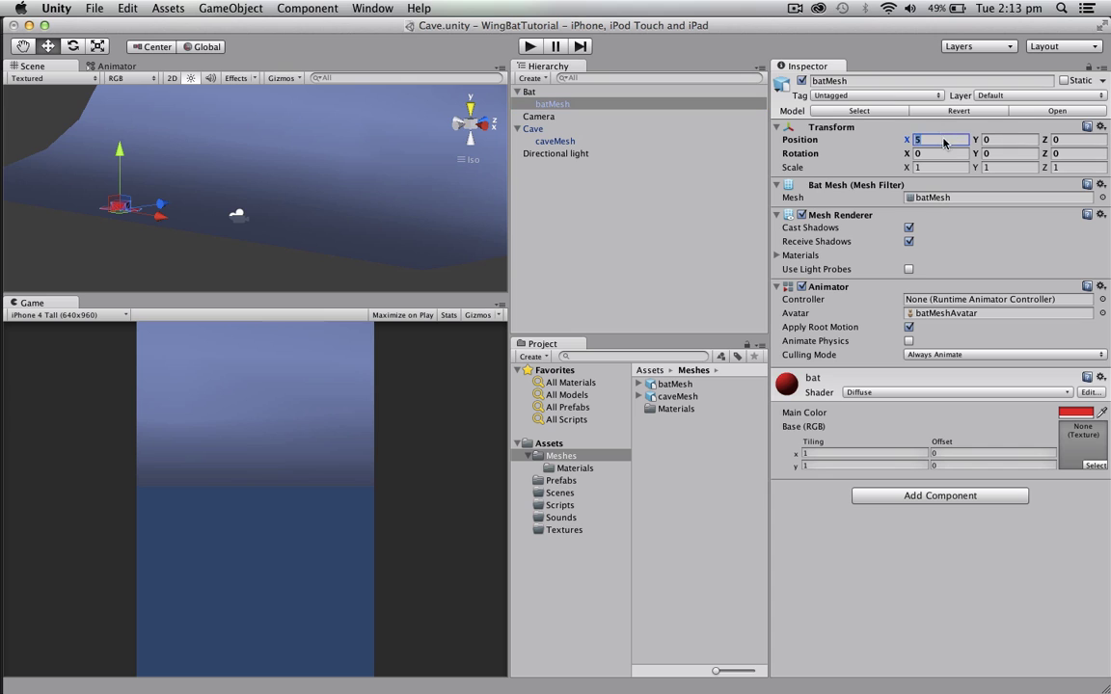
pyautogui.write('0')
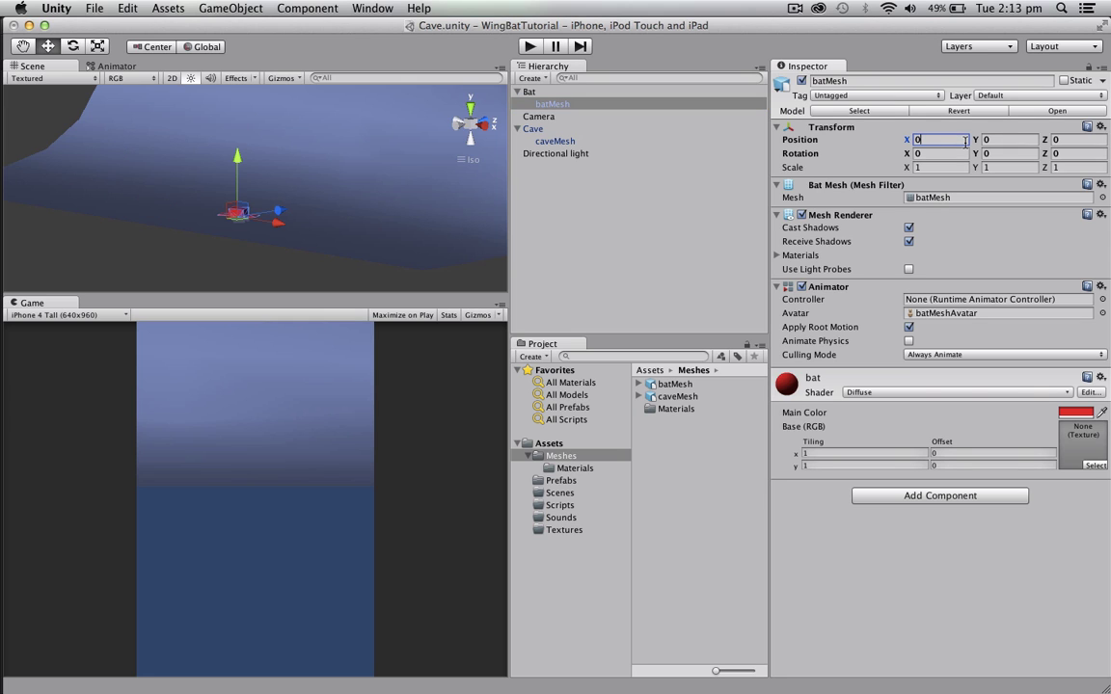
pyautogui.press('Tab')
pyautogui.press('Tab')
# Reset the Bat parent's Y rotation to 0 and set its Y position to 5
pyautogui.click(556, 91)
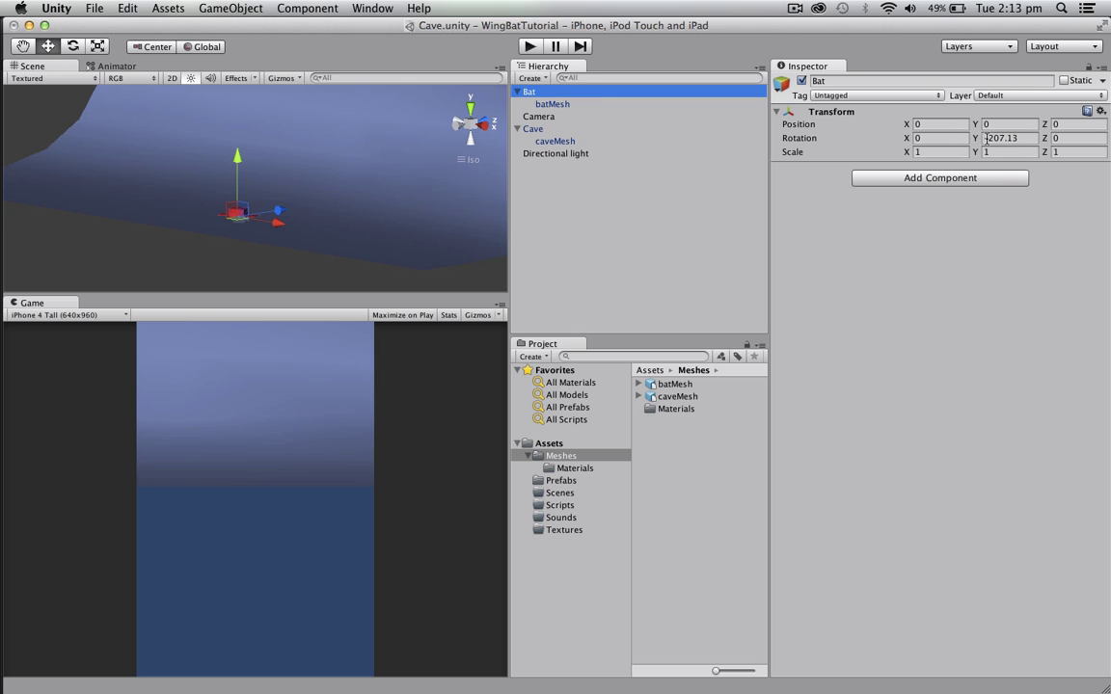
pyautogui.moveTo(979, 139); pyautogui.dragTo(1044, 142)
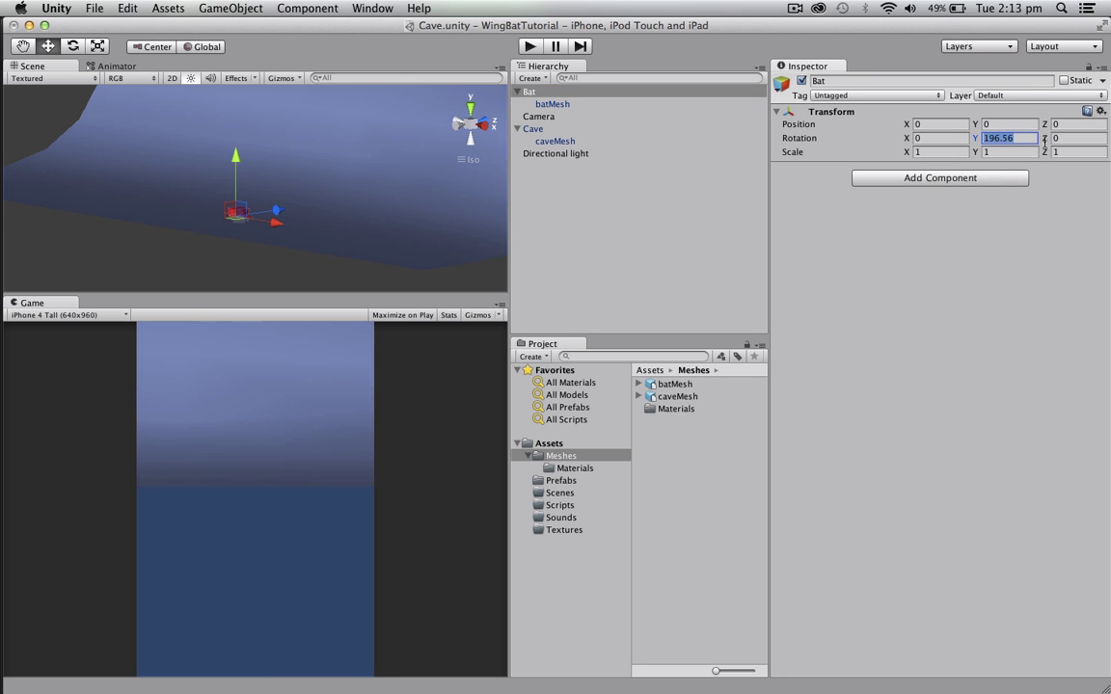
pyautogui.write('0')
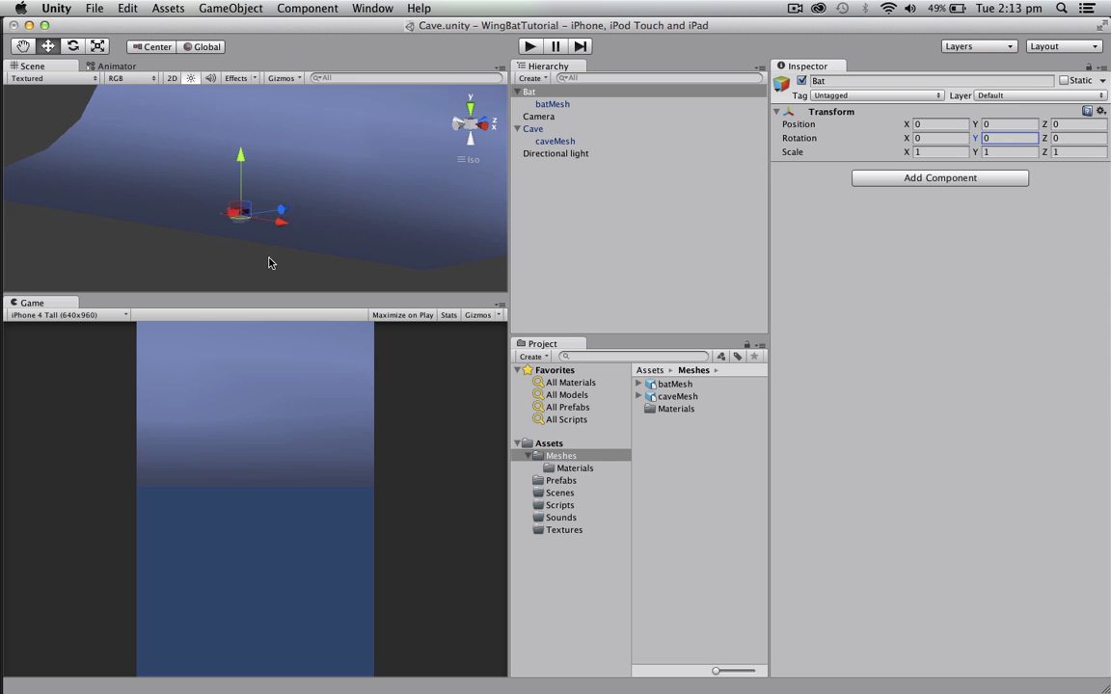
pyautogui.scroll(-5, 288, 212)
pyautogui.keyDown('alt'); pyautogui.moveTo(292, 199); pyautogui.dragTo(293, 233); pyautogui.keyUp('alt')
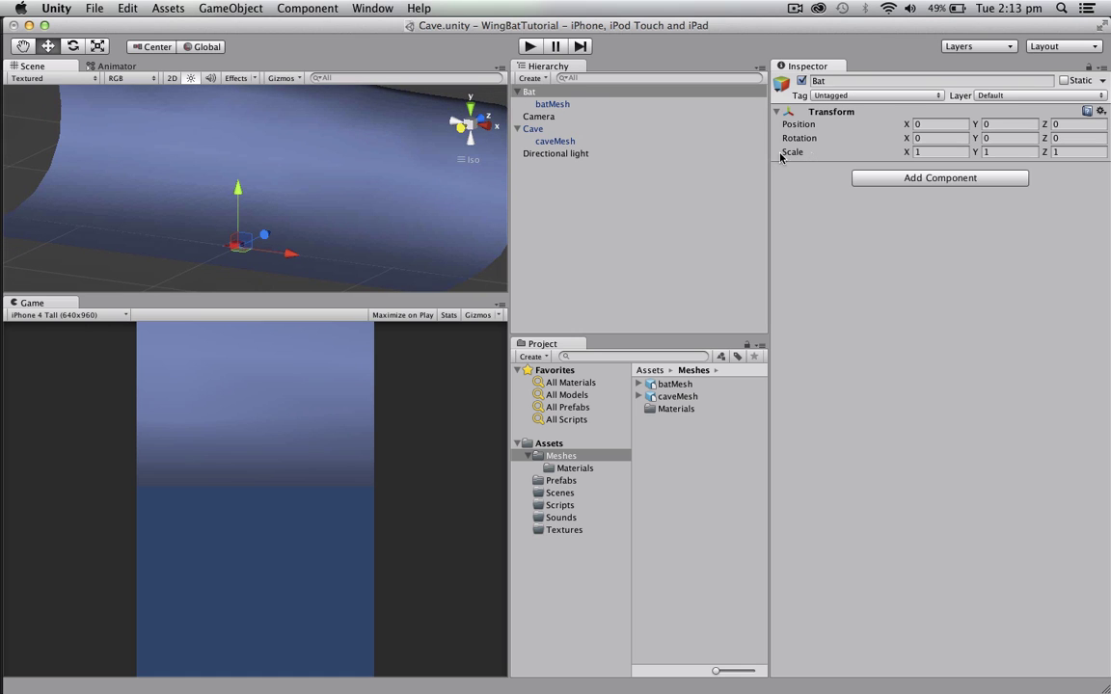
pyautogui.click(1004, 125)
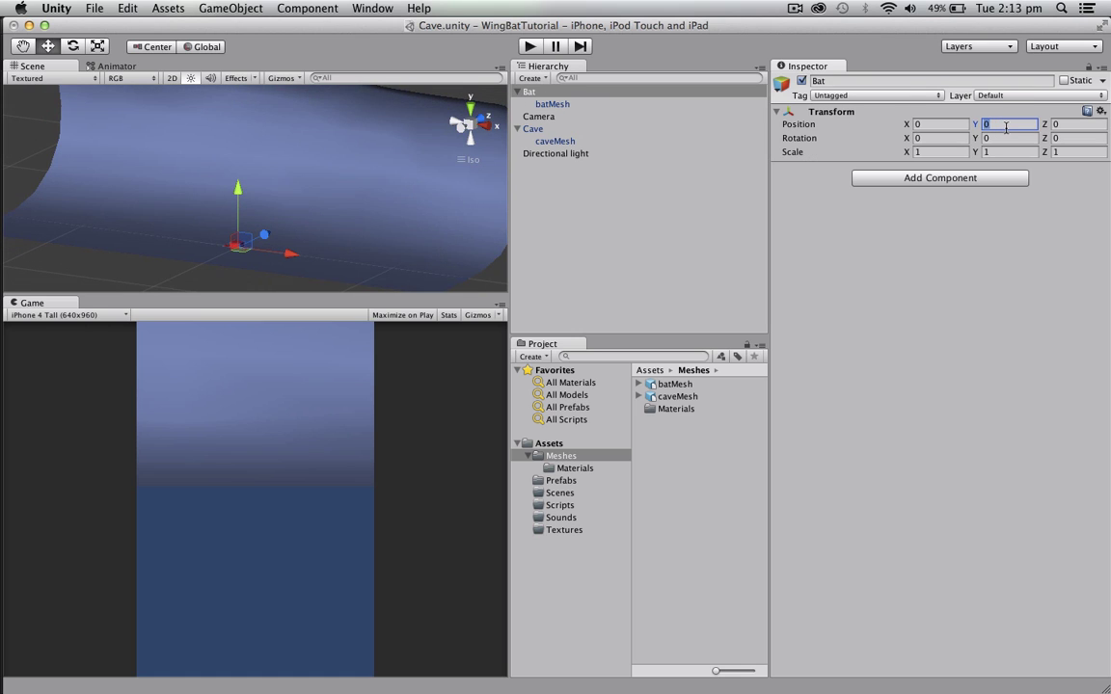
pyautogui.write('5')
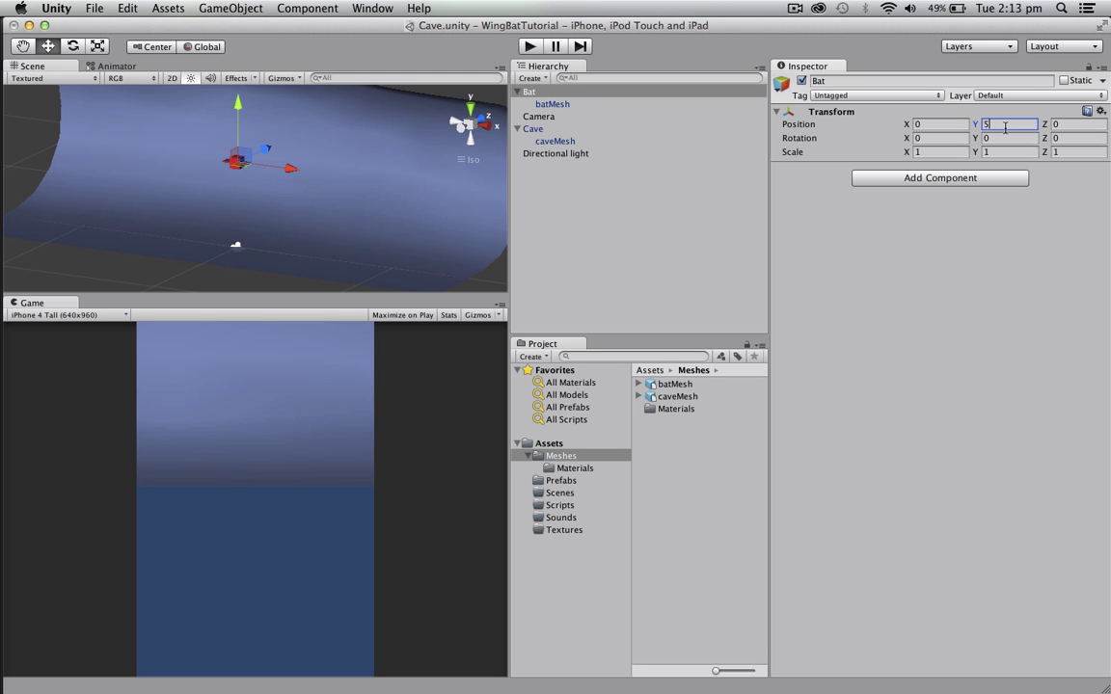
pyautogui.keyDown('alt'); pyautogui.moveTo(350, 161); pyautogui.dragTo(10, 218); pyautogui.keyUp('alt')
pyautogui.click(319, 153)
pyautogui.moveTo(207, 205); pyautogui.dragTo(257, 203, button='middle')
pyautogui.keyDown('alt'); pyautogui.moveTo(256, 203); pyautogui.dragTo(58, 196); pyautogui.keyUp('alt')
pyautogui.moveTo(261, 188); pyautogui.dragTo(91, 110, button='middle')
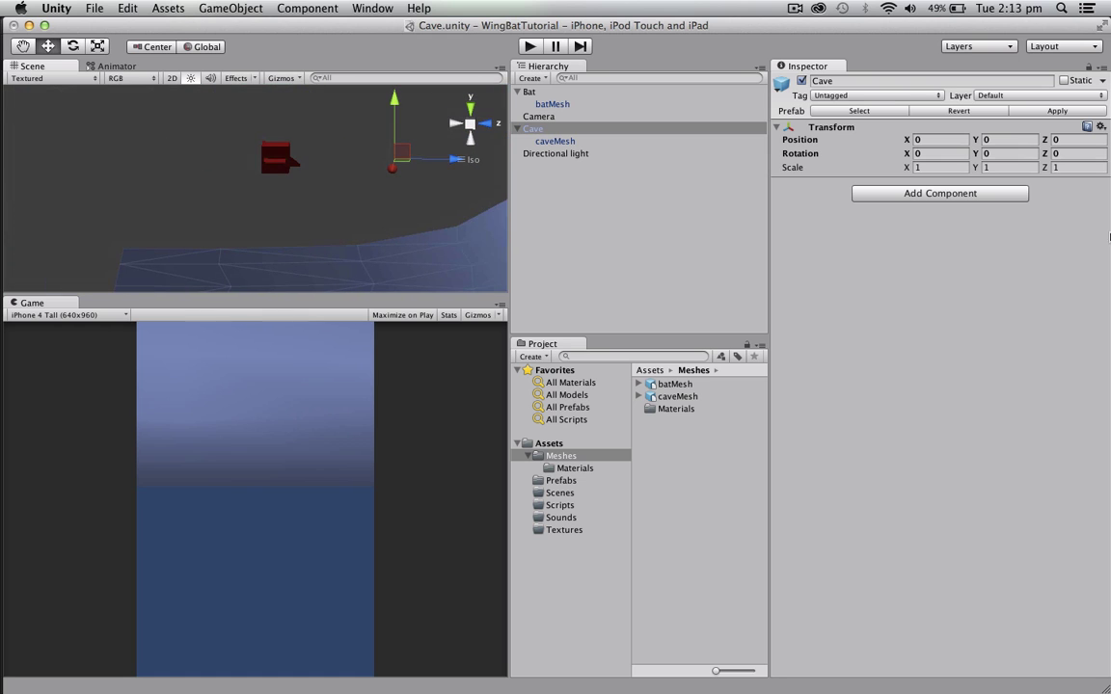
pyautogui.click(1004, 154)
pyautogui.write('90')
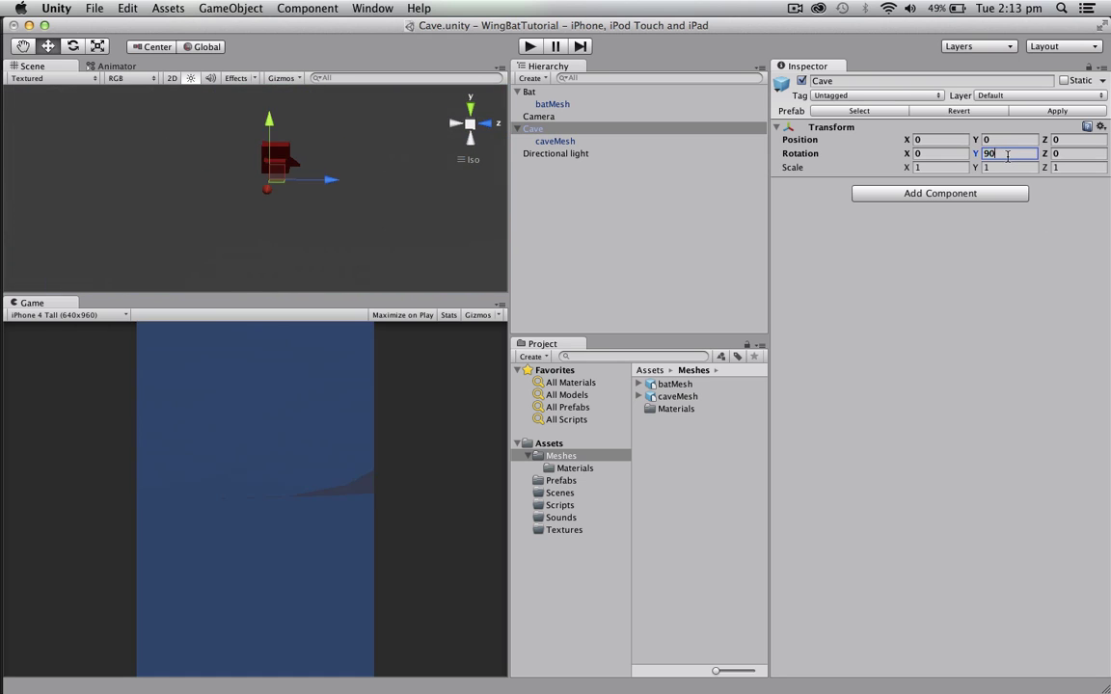
pyautogui.press('BackSpace')
pyautogui.press('BackSpace')
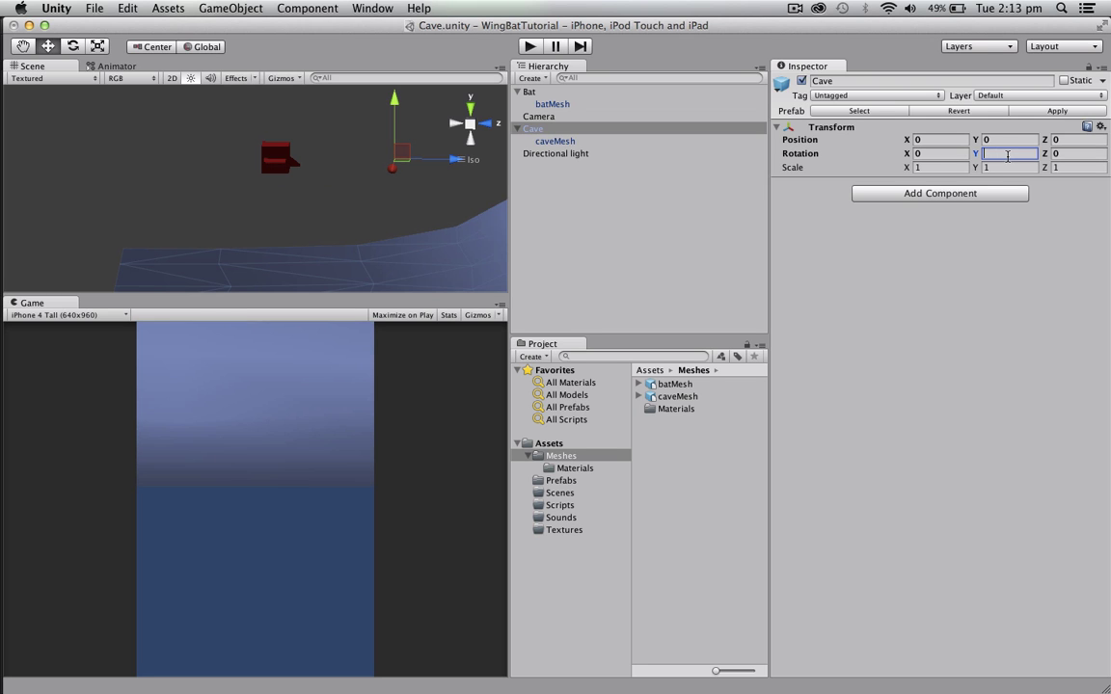
# Set the Bat parent's Y rotation to 90 and check its orientation against the cave
pyautogui.click(654, 92)
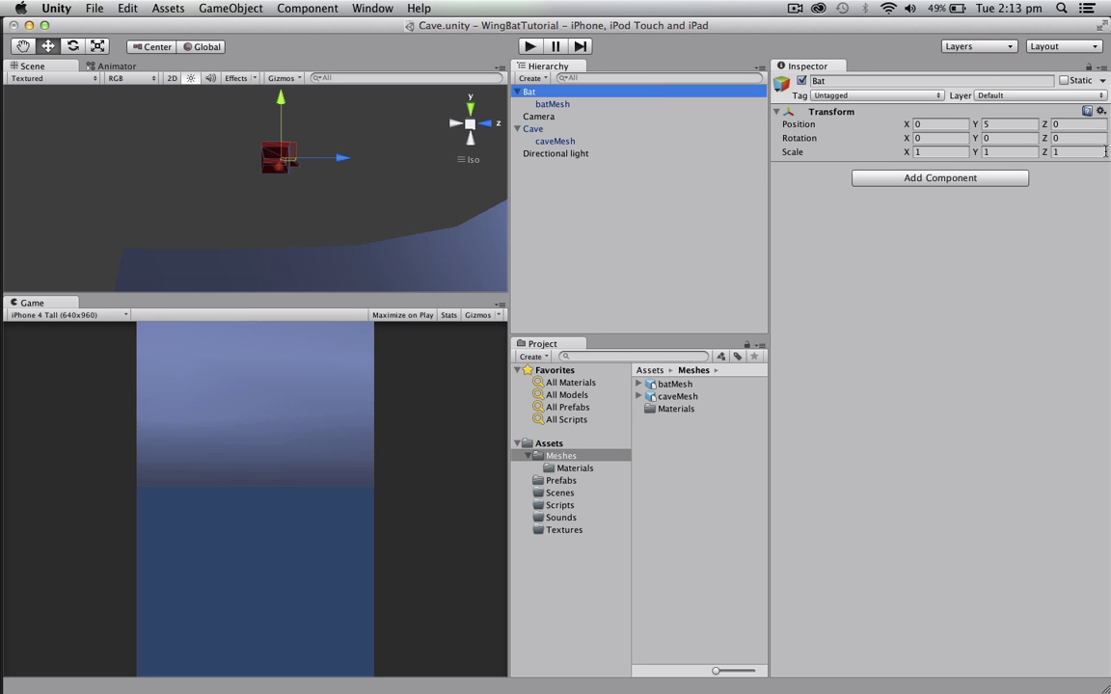
pyautogui.click(1012, 137)
pyautogui.write('90')
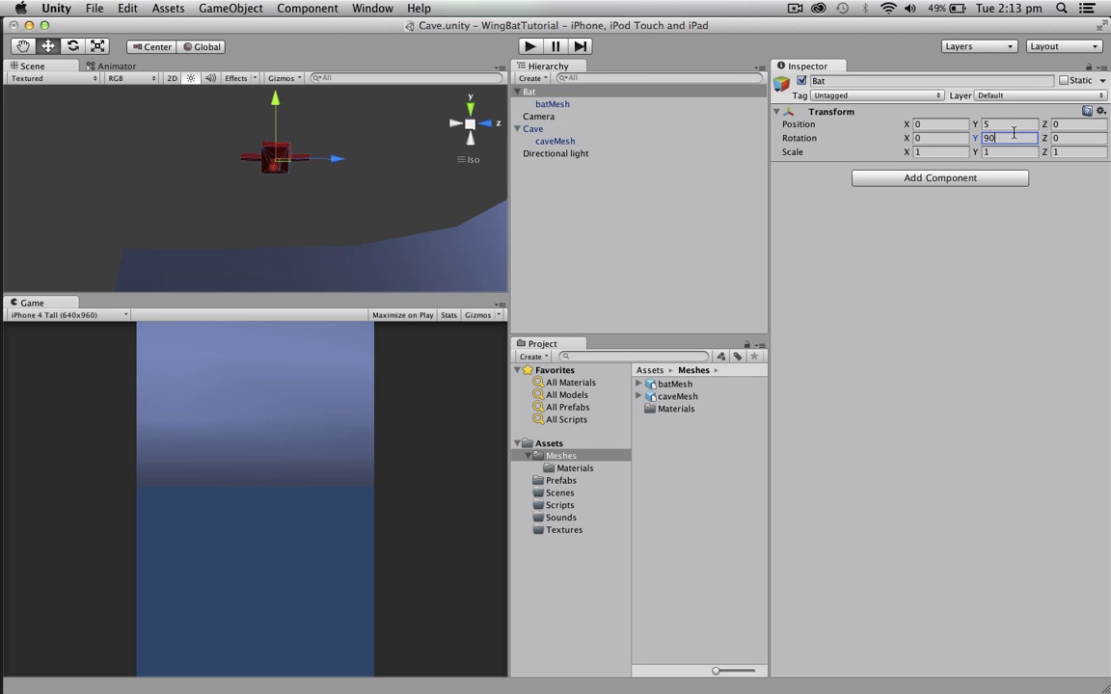
pyautogui.keyDown('alt'); pyautogui.moveTo(385, 193); pyautogui.dragTo(250, 235); pyautogui.keyUp('alt')
pyautogui.click(249, 235)
pyautogui.scroll(-5, 314, 245)
pyautogui.keyDown('alt'); pyautogui.moveTo(315, 246); pyautogui.dragTo(279, 226); pyautogui.keyUp('alt')
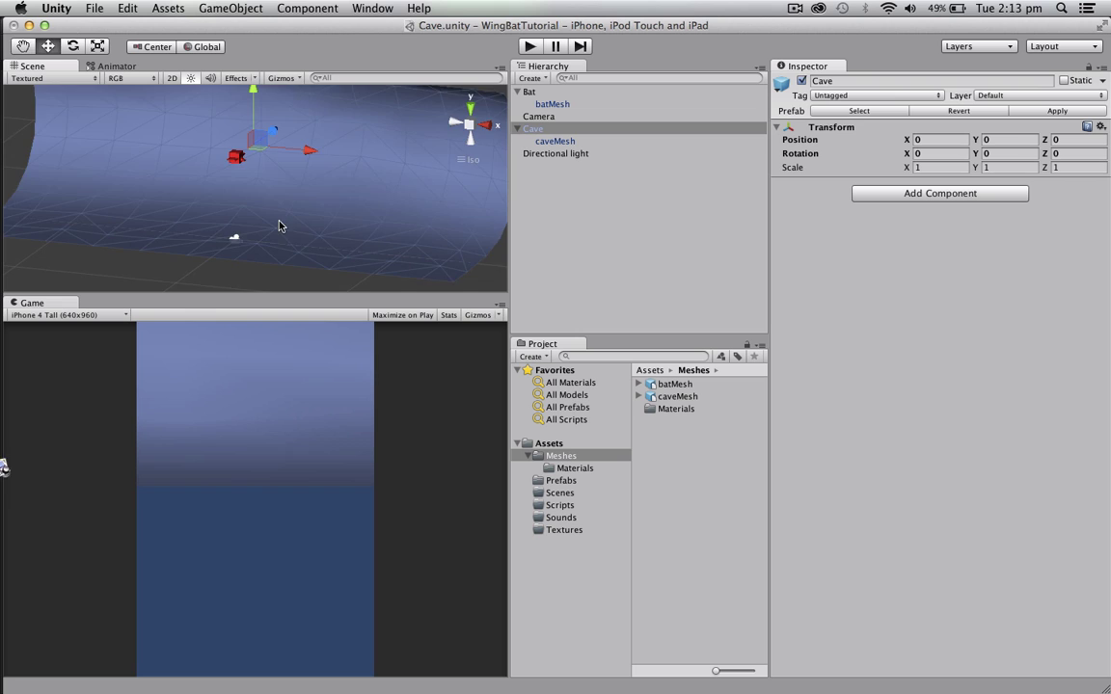
pyautogui.moveTo(252, 214); pyautogui.dragTo(288, 250, button='middle')
pyautogui.keyDown('alt'); pyautogui.moveTo(287, 249); pyautogui.dragTo(390, 199); pyautogui.keyUp('alt')
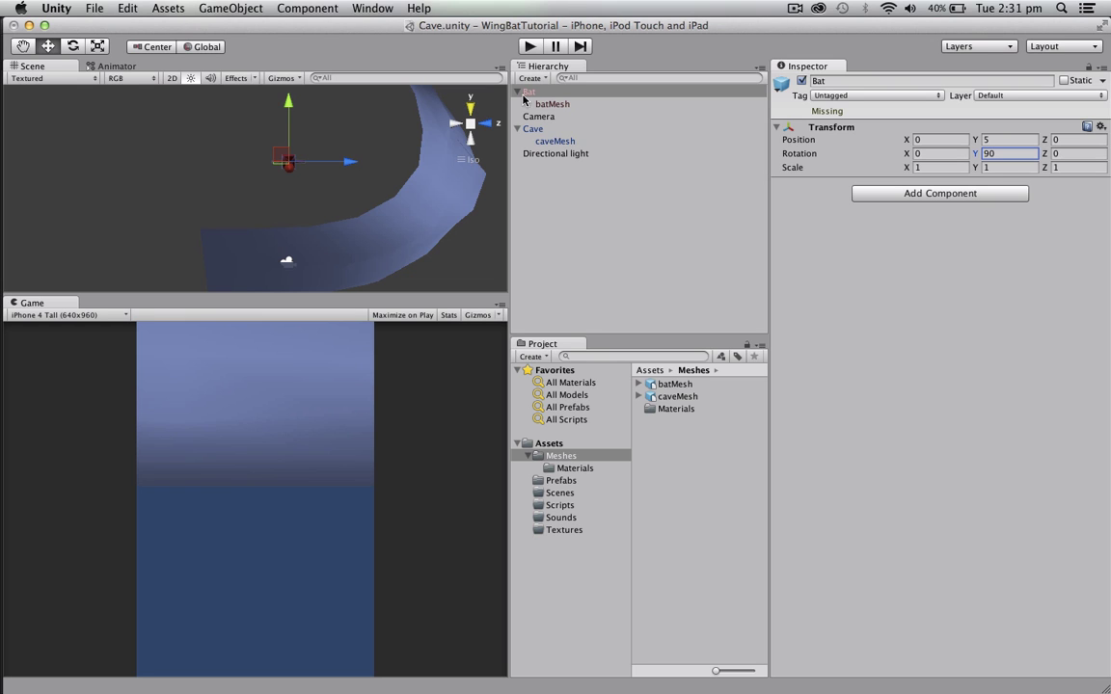
# Save the Bat object as a prefab in the Prefabs folder and open that folder
pyautogui.moveTo(528, 92); pyautogui.dragTo(563, 480)
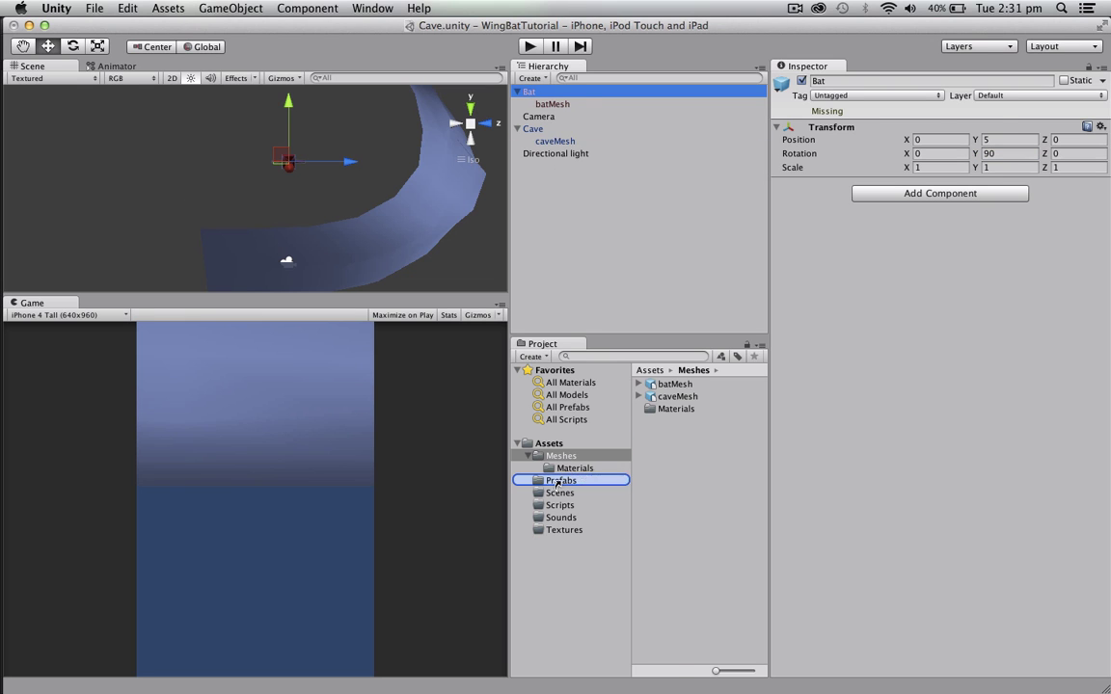
pyautogui.click(567, 481)
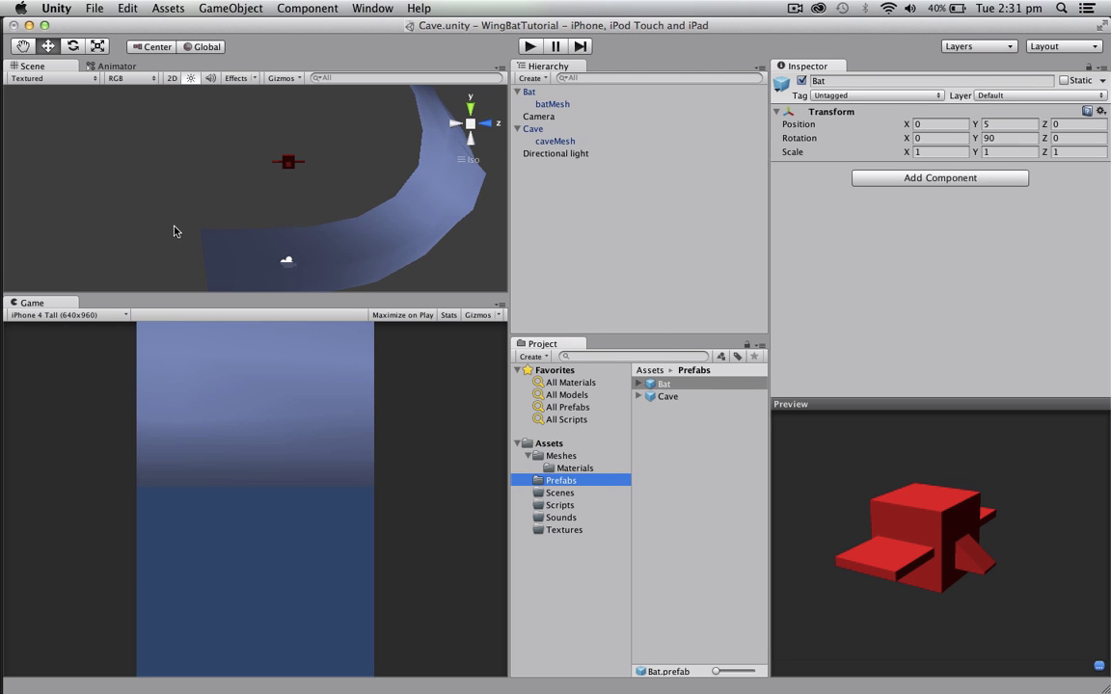
pyautogui.moveTo(205, 224); pyautogui.dragTo(311, 201, button='right')
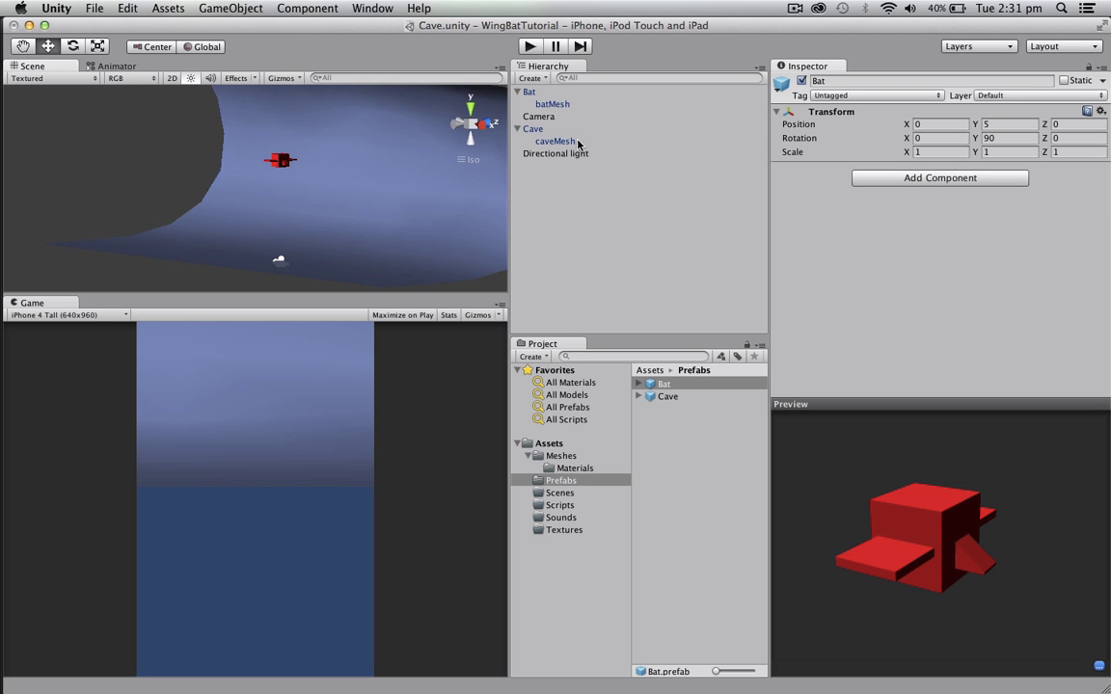
# Position the Camera at Y 5 and Z -30 so it views the bat and cave from a distance
pyautogui.click(538, 117)
pyautogui.moveTo(349, 283); pyautogui.dragTo(298, 218, button='right')
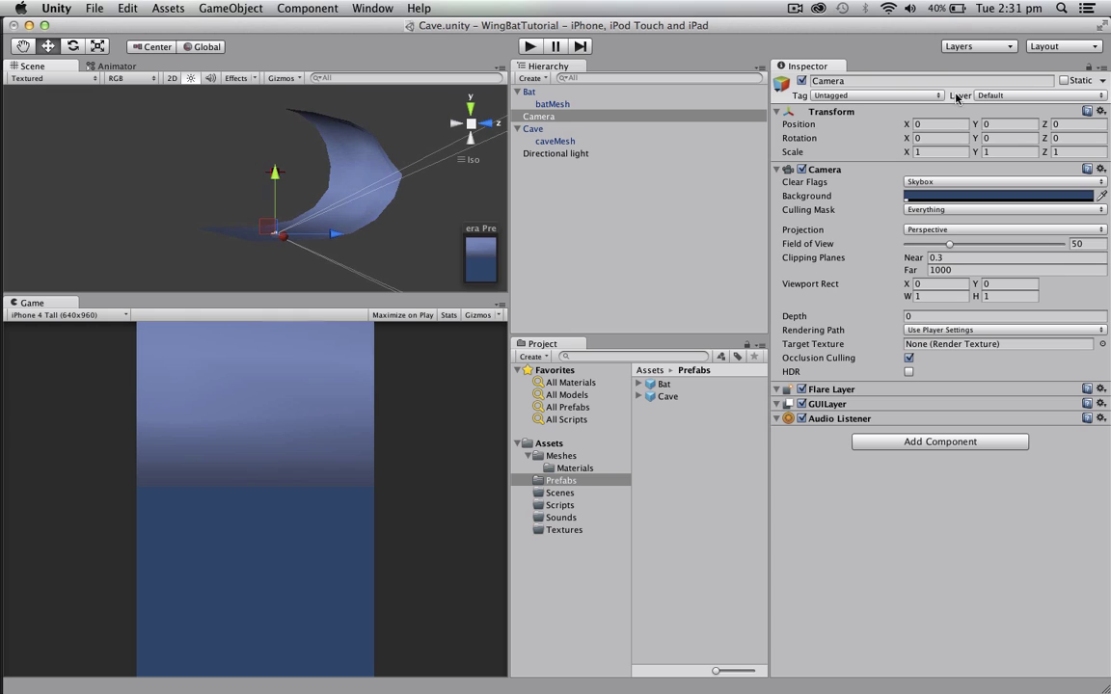
pyautogui.click(1072, 124)
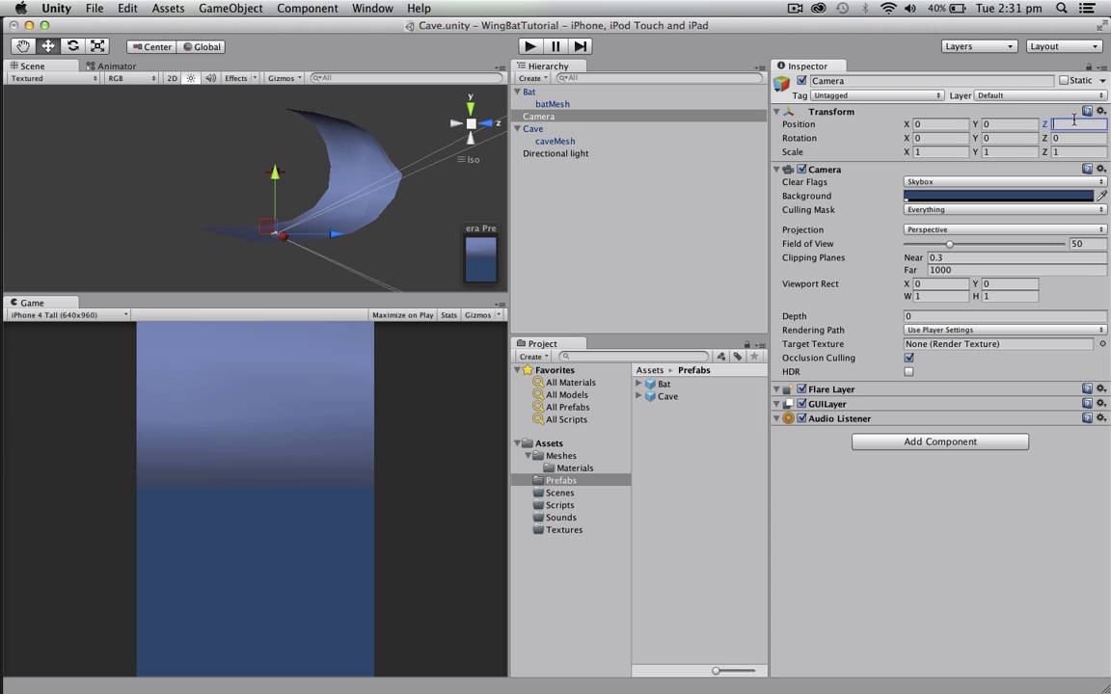
pyautogui.write('-30')
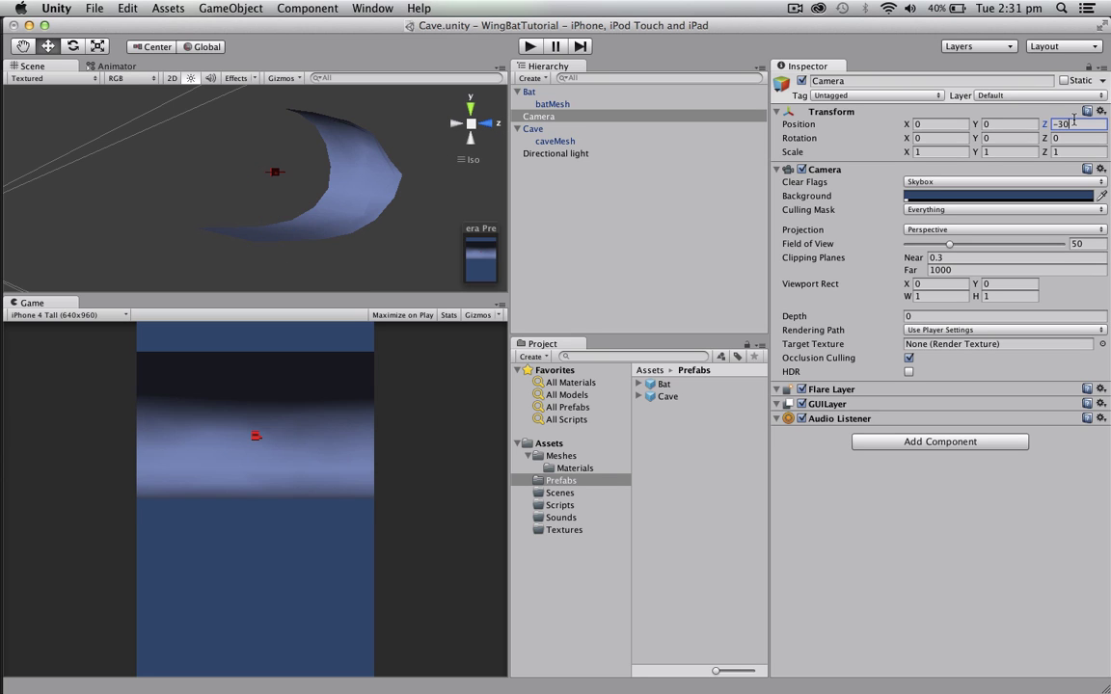
pyautogui.moveTo(425, 140); pyautogui.dragTo(508, 156, button='middle')
pyautogui.click(997, 124)
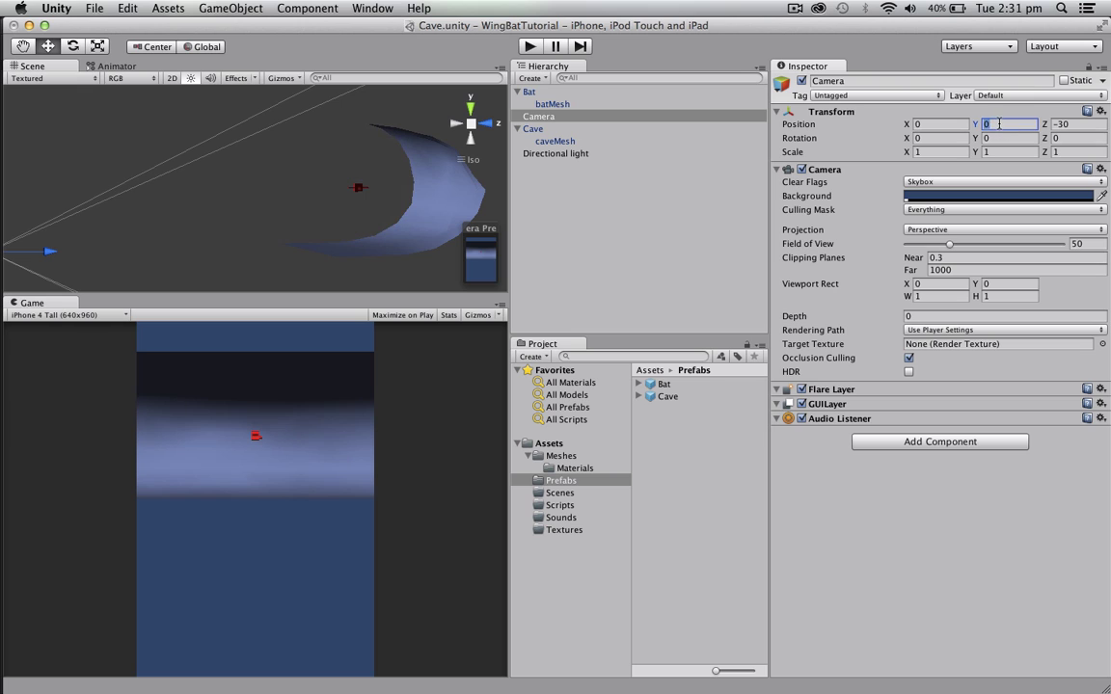
pyautogui.write('5')
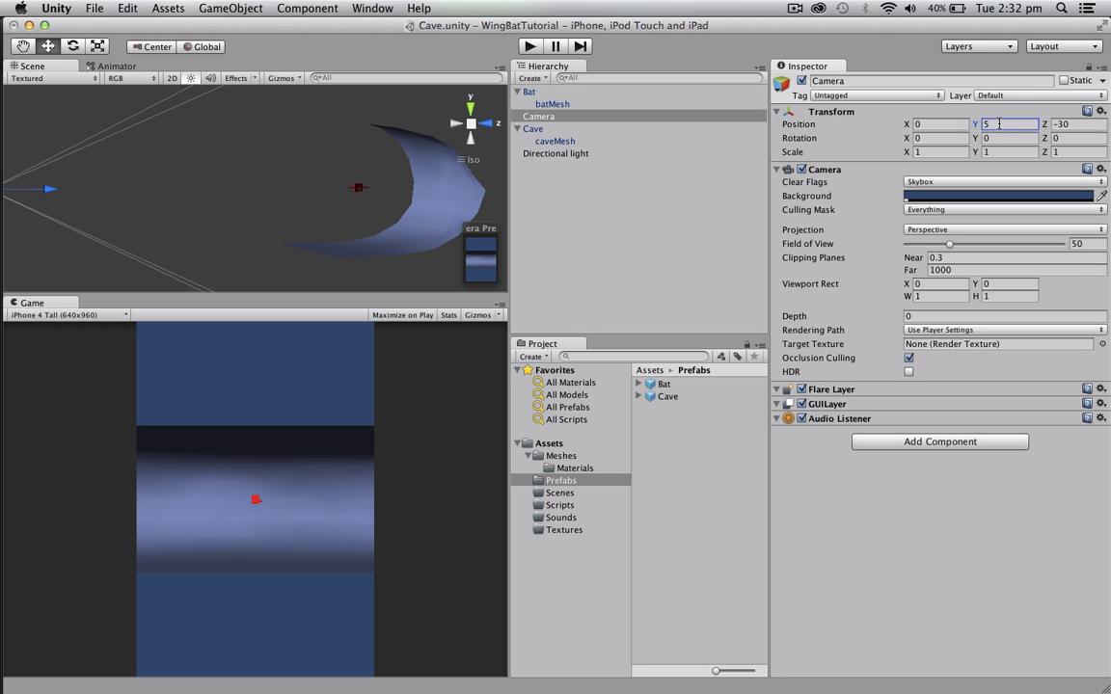
pyautogui.scroll(-2, 164, 153)
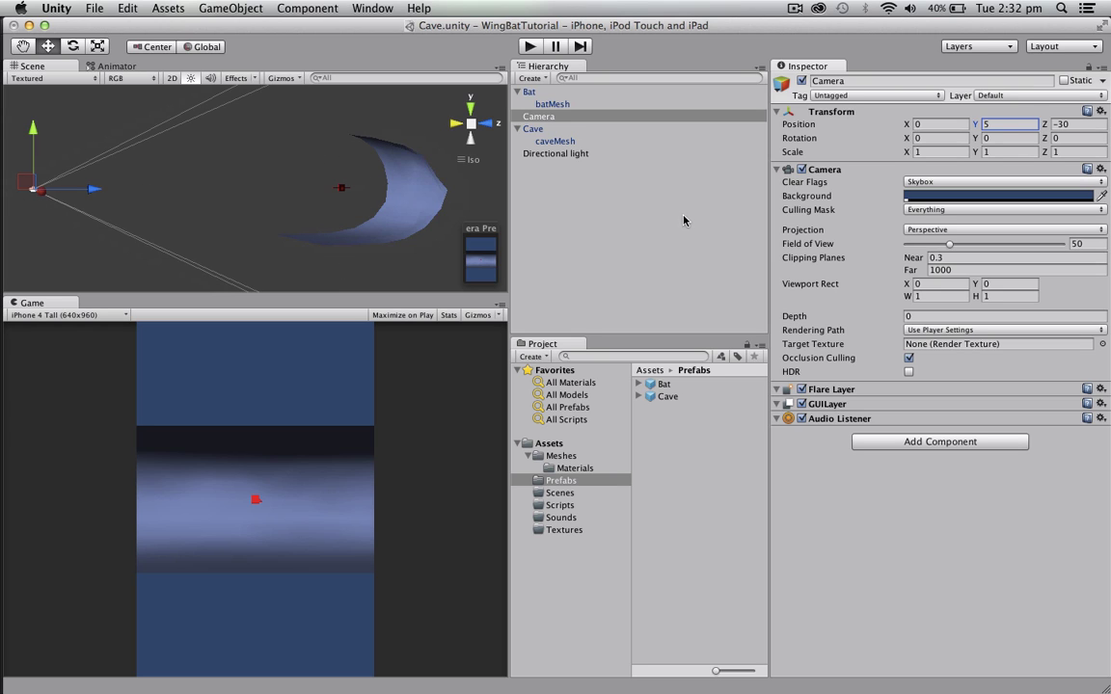
# Set the Camera's field of view to 22 and check its view cone against the cave in the scene
pyautogui.click(1096, 243)
pyautogui.write('22')
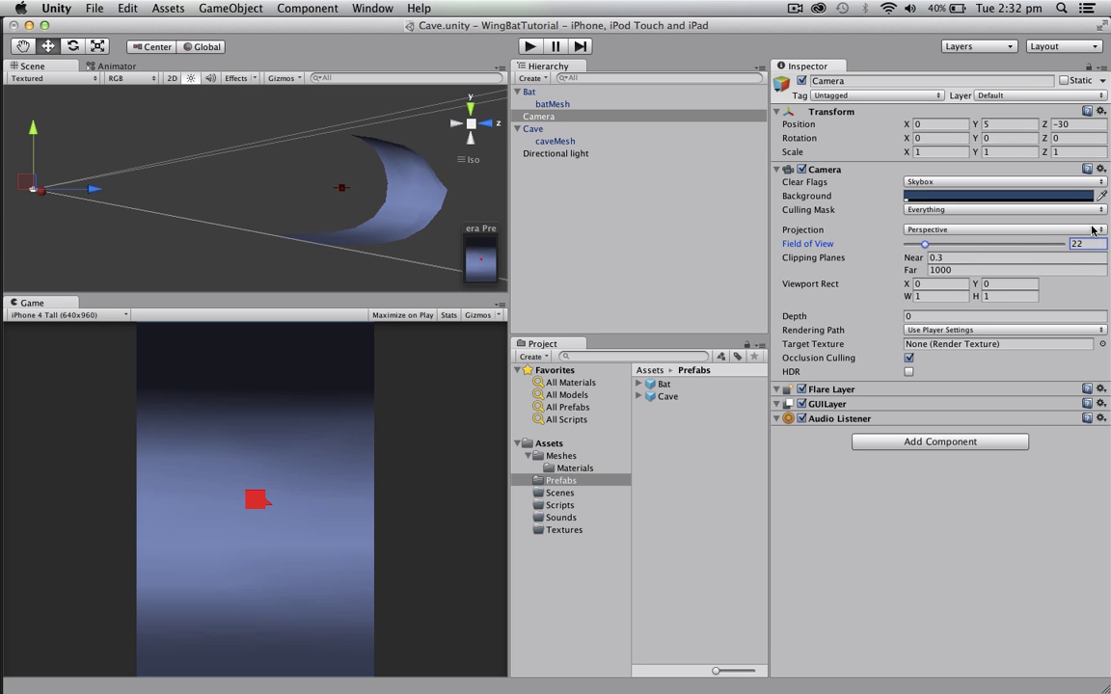
pyautogui.moveTo(253, 219); pyautogui.dragTo(120, 190, button='right')
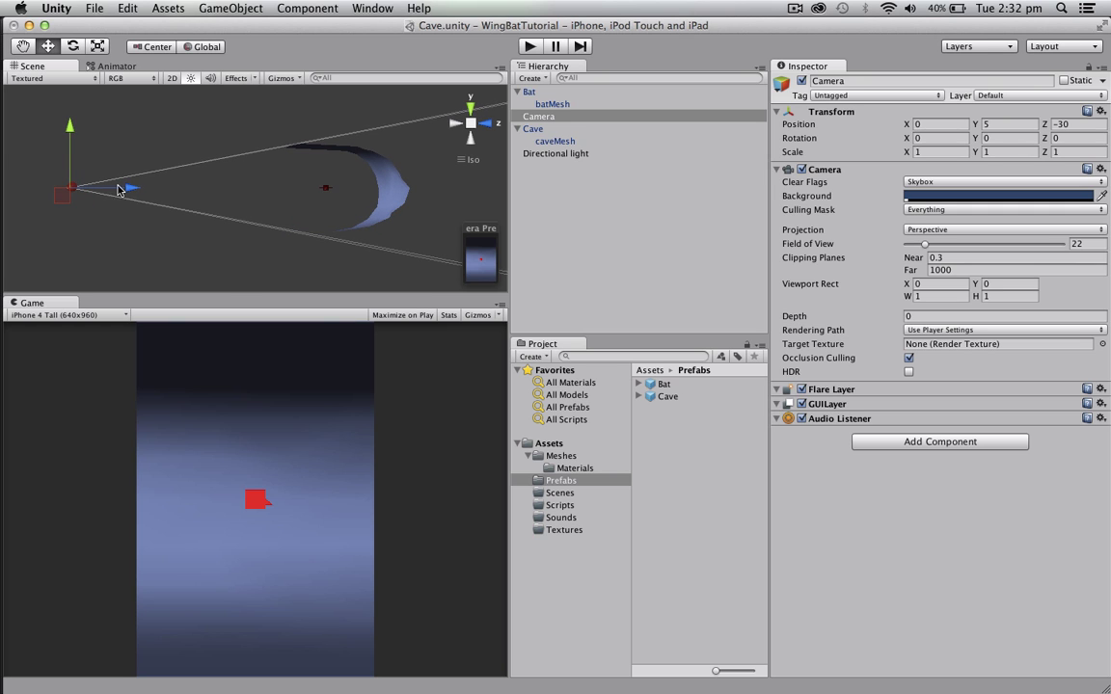
pyautogui.moveTo(274, 177); pyautogui.dragTo(308, 150, button='right')
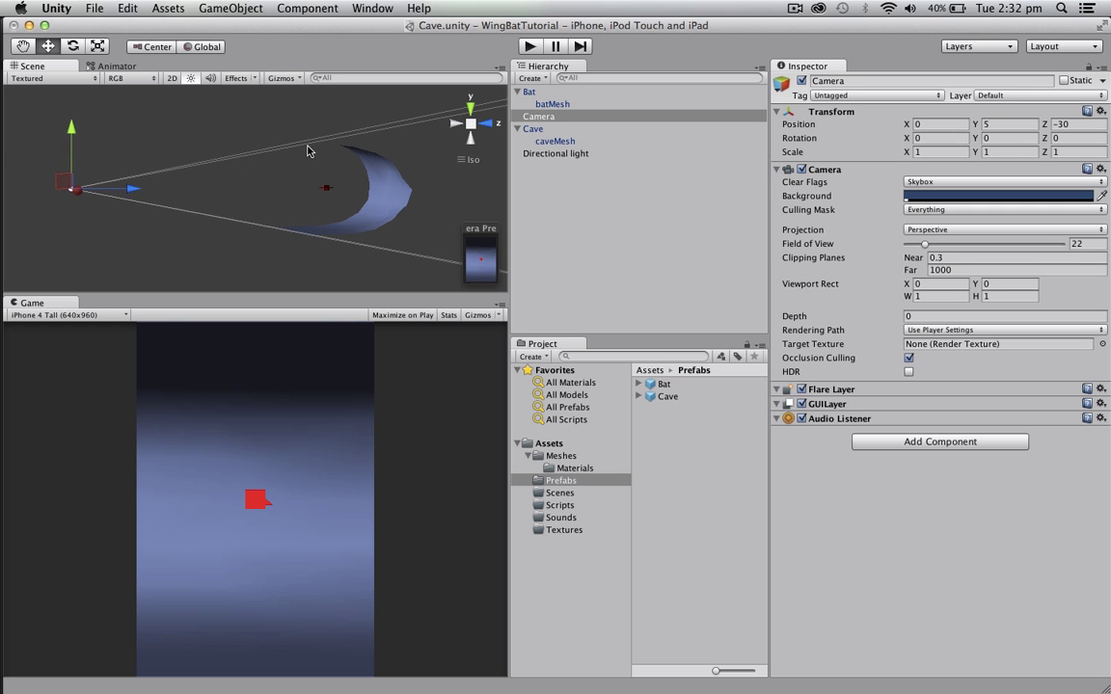
pyautogui.moveTo(349, 251); pyautogui.dragTo(294, 247, button='right')
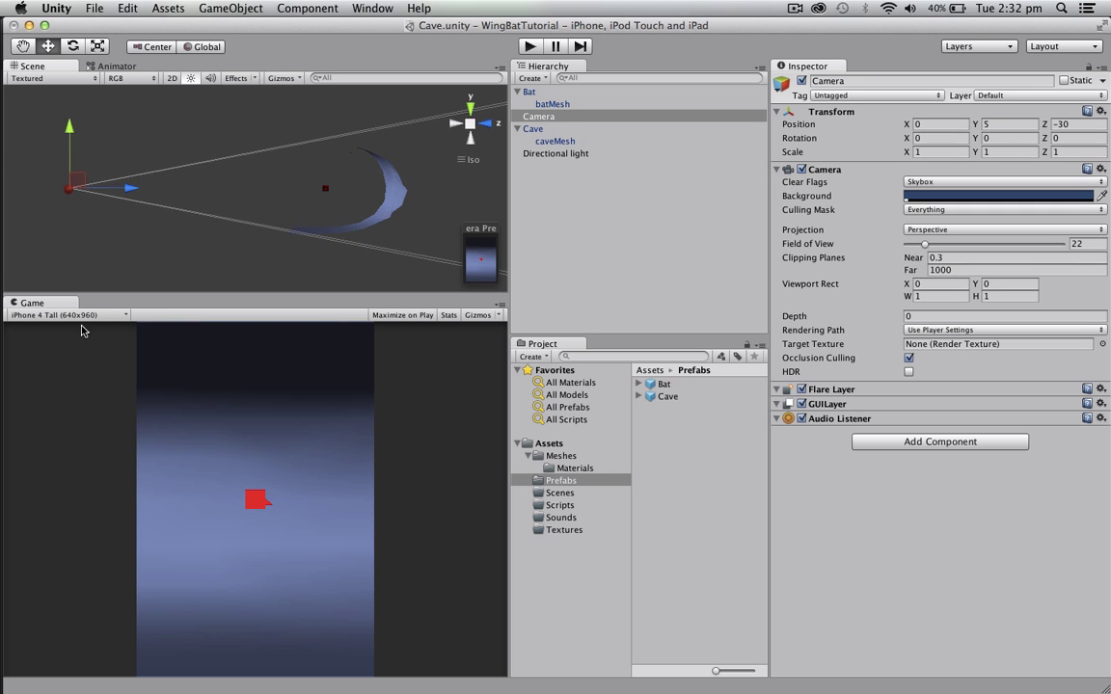
pyautogui.scroll(1, 418, 184)
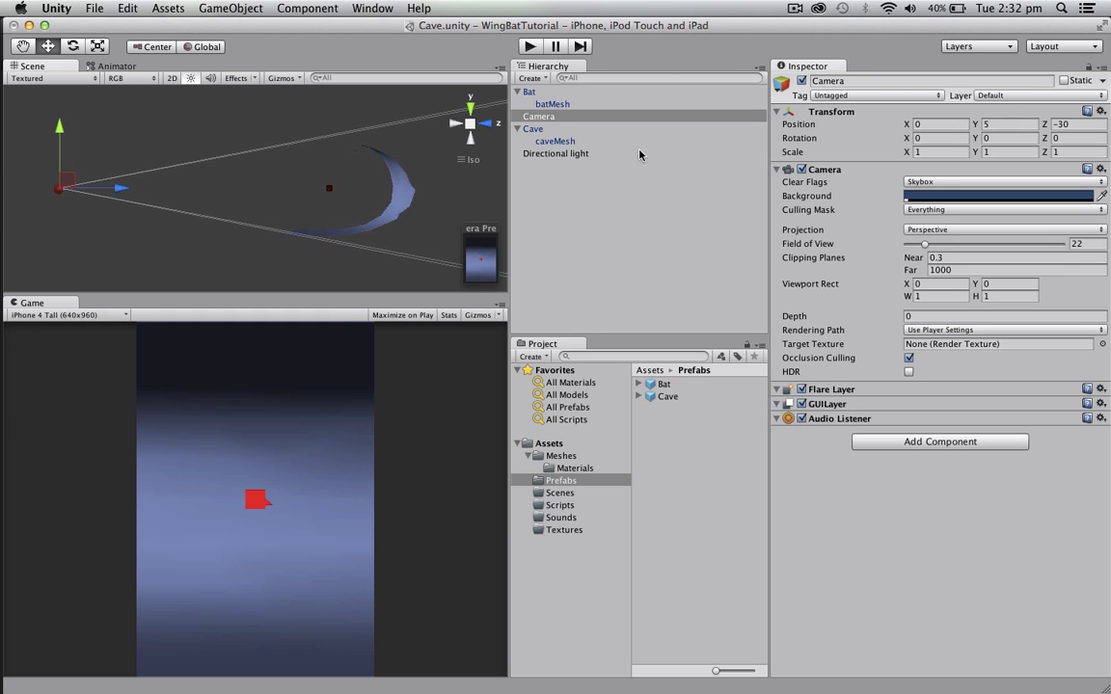
# Move the Bat down along its Y axis to about 0.88, near the cave floor
pyautogui.click(328, 188)
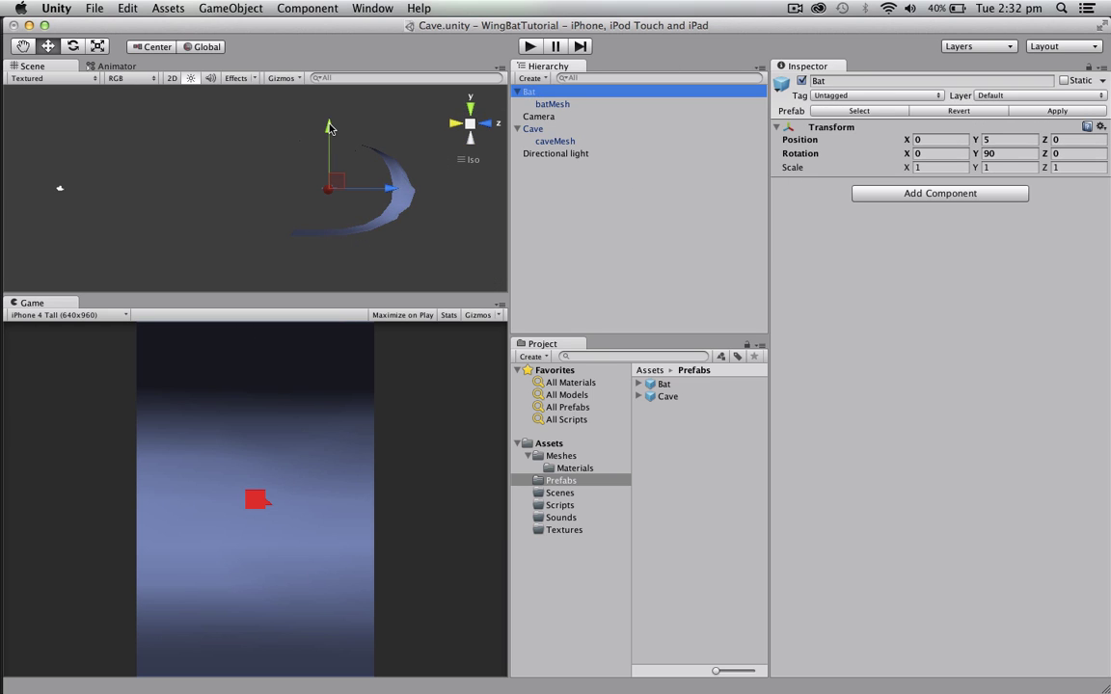
pyautogui.moveTo(329, 129); pyautogui.dragTo(363, 166)
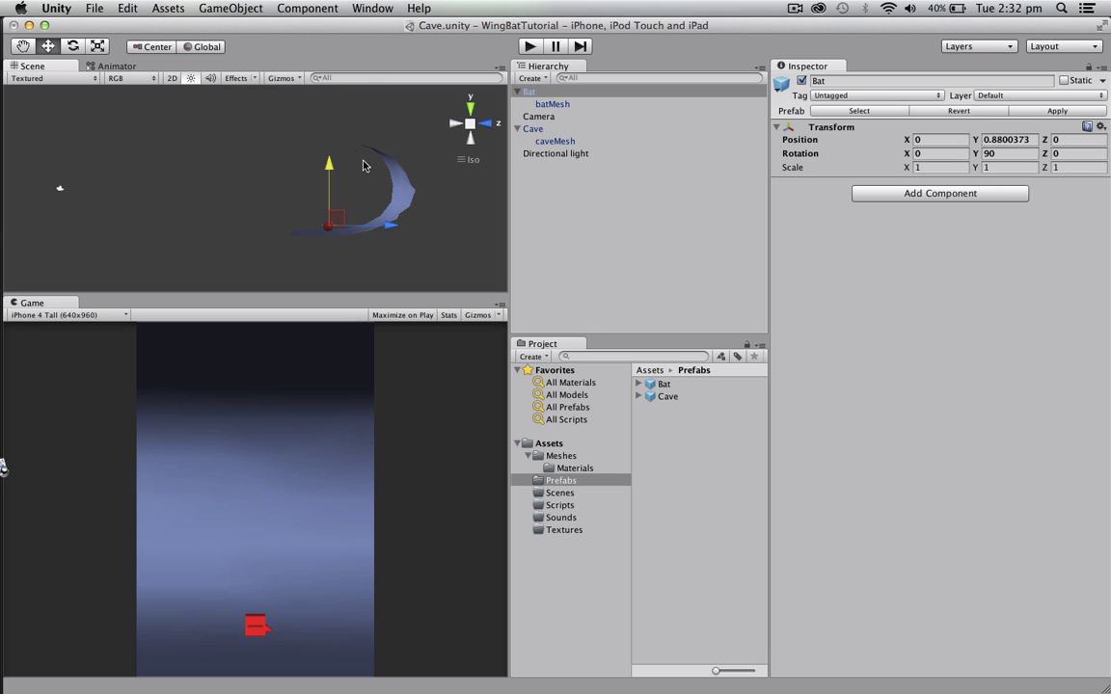
pyautogui.click(570, 129)
# Move the Camera along Z to about -5.88 and widen its field of view to 88.9
pyautogui.click(569, 116)
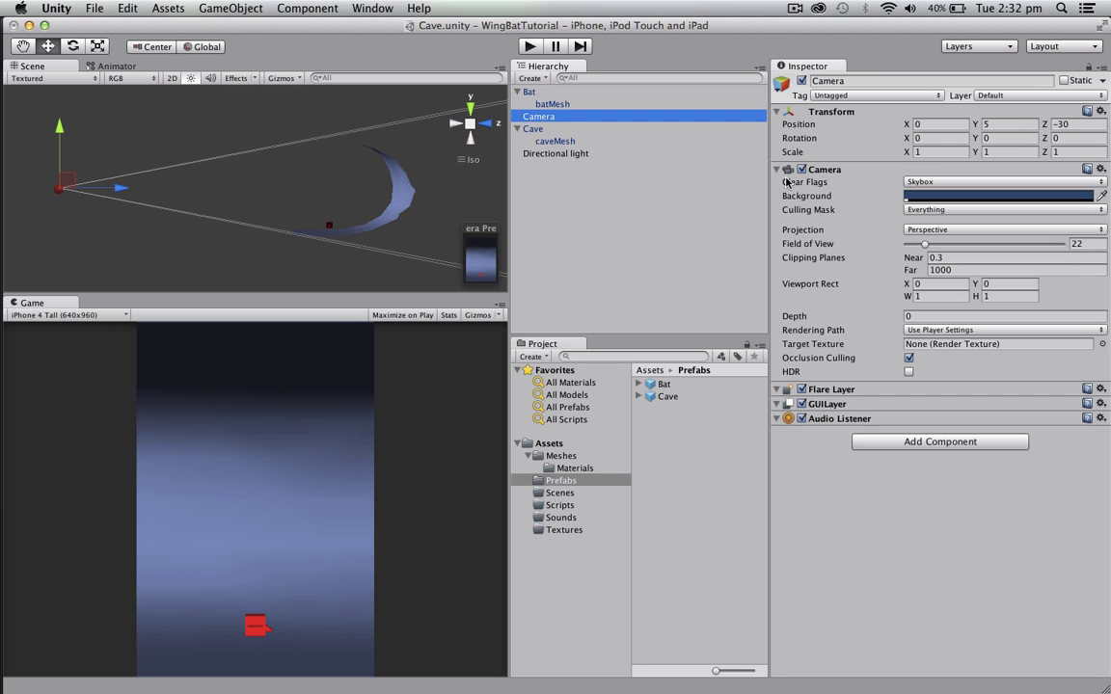
pyautogui.moveTo(125, 202); pyautogui.dragTo(309, 193)
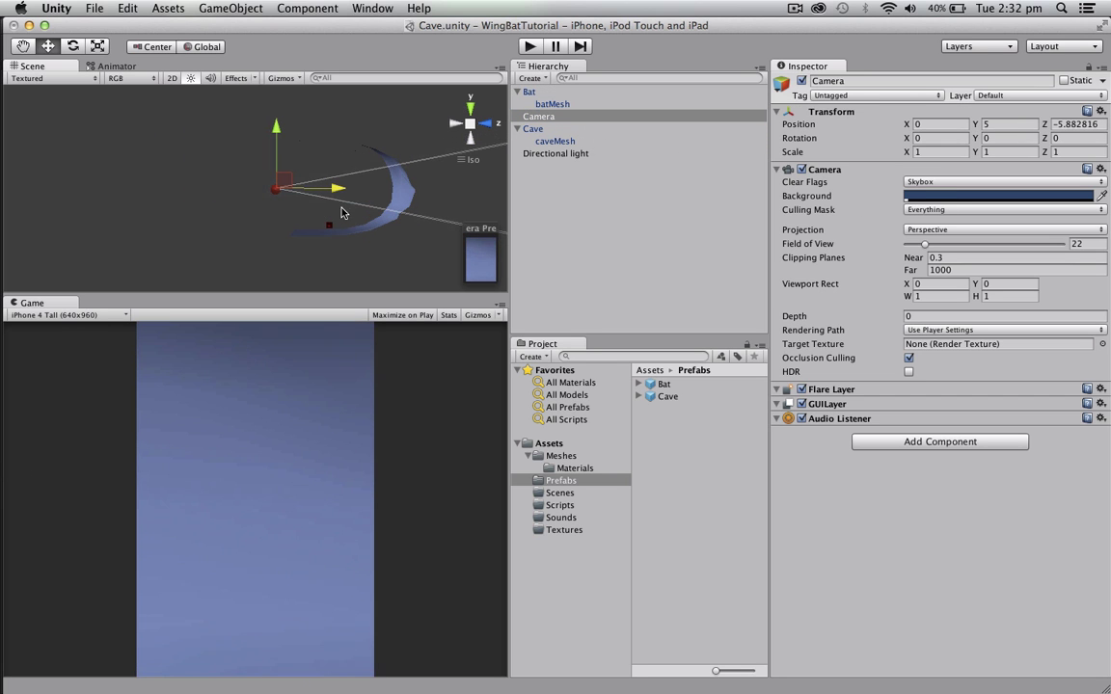
pyautogui.moveTo(924, 245); pyautogui.dragTo(989, 267)
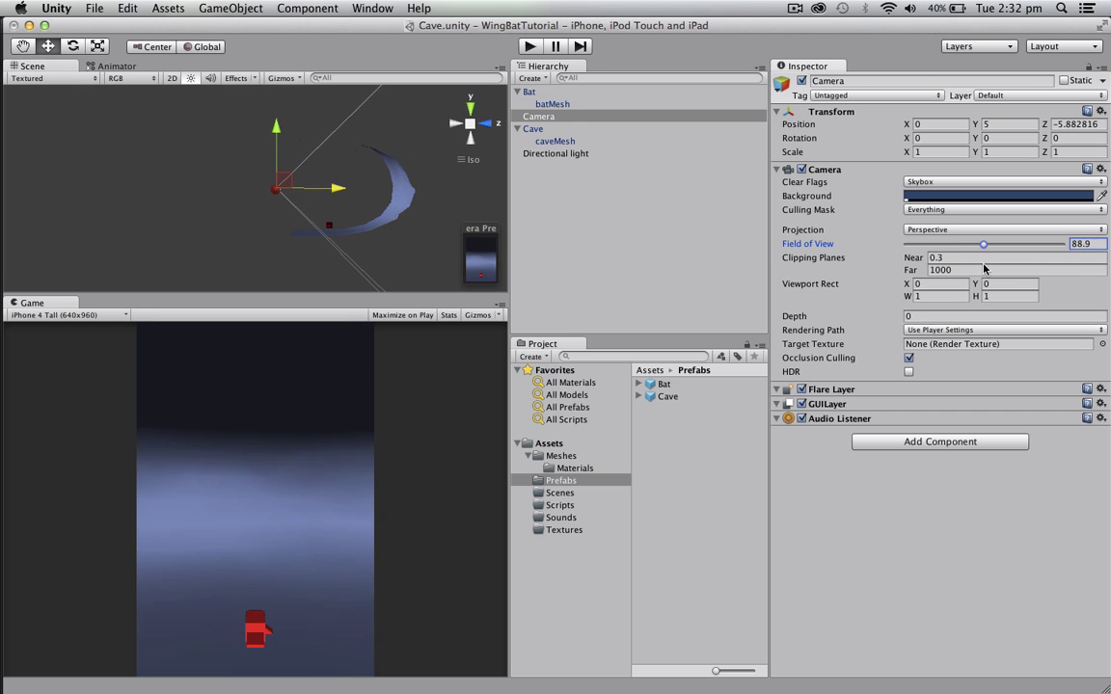
# Move the Bat up along its Y axis to about 8.18, near the cave ceiling
pyautogui.click(542, 103)
pyautogui.click(531, 92)
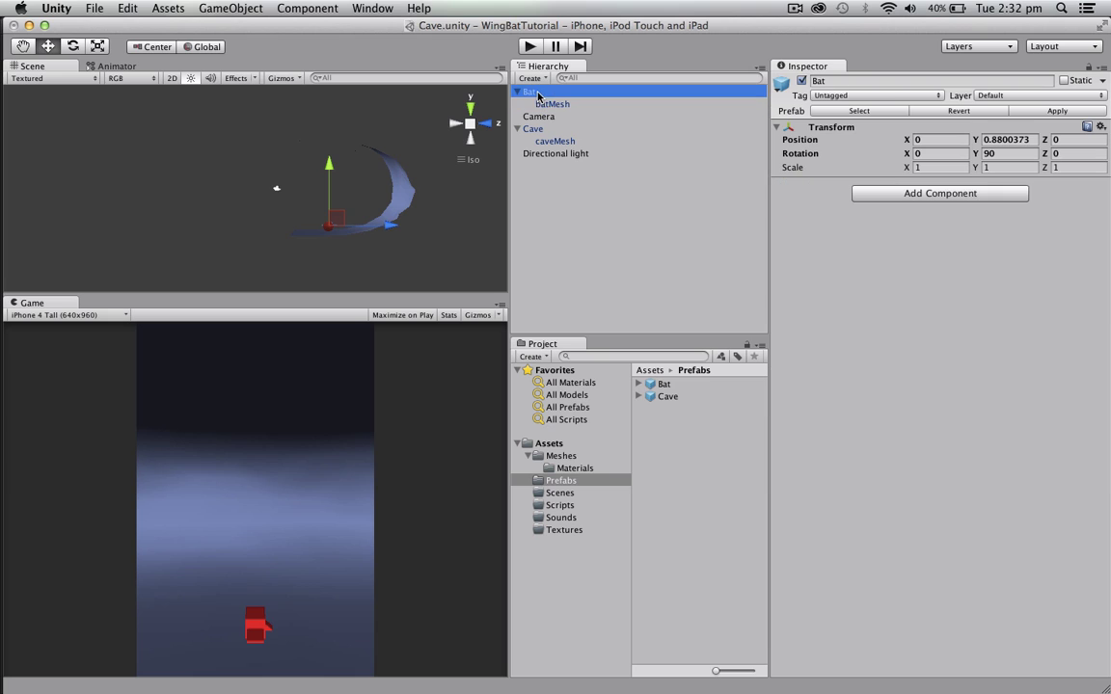
pyautogui.moveTo(323, 171); pyautogui.dragTo(319, 108)
# Set the Camera's Z position to -30 and its field of view to 22
pyautogui.click(538, 116)
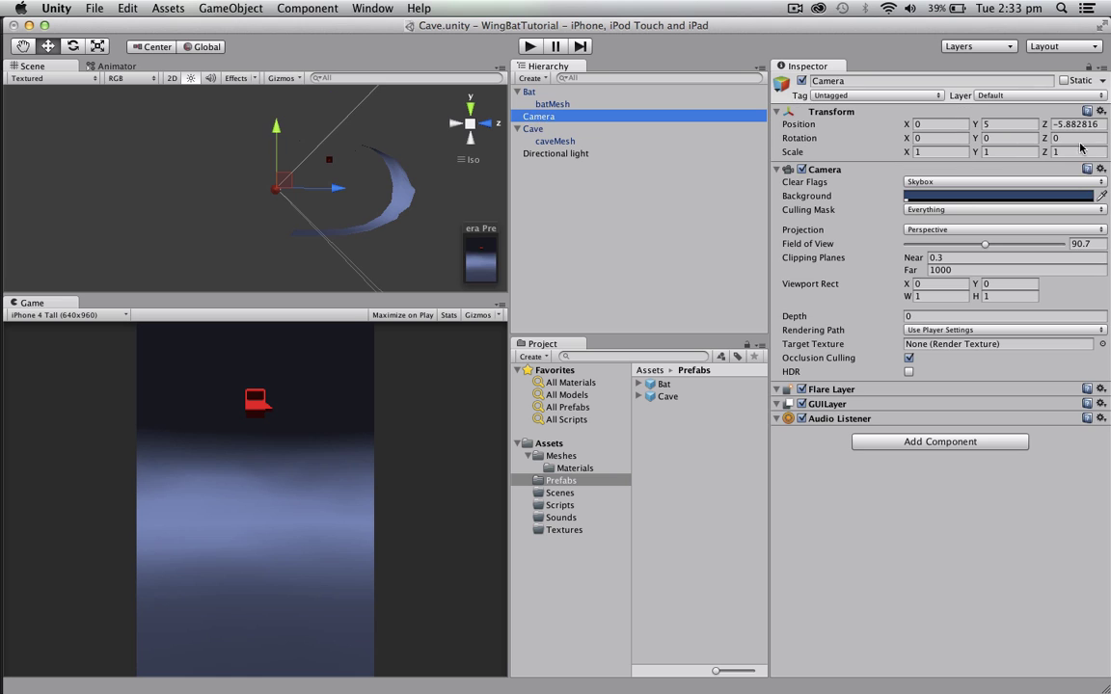
pyautogui.click(1074, 124)
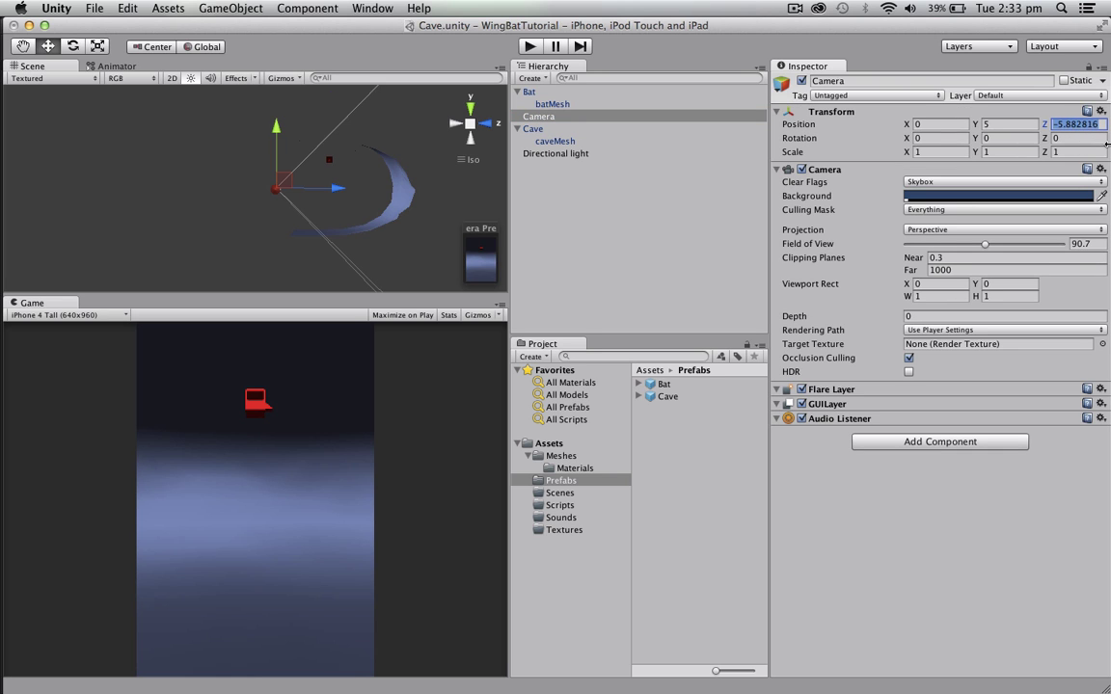
pyautogui.write('-30')
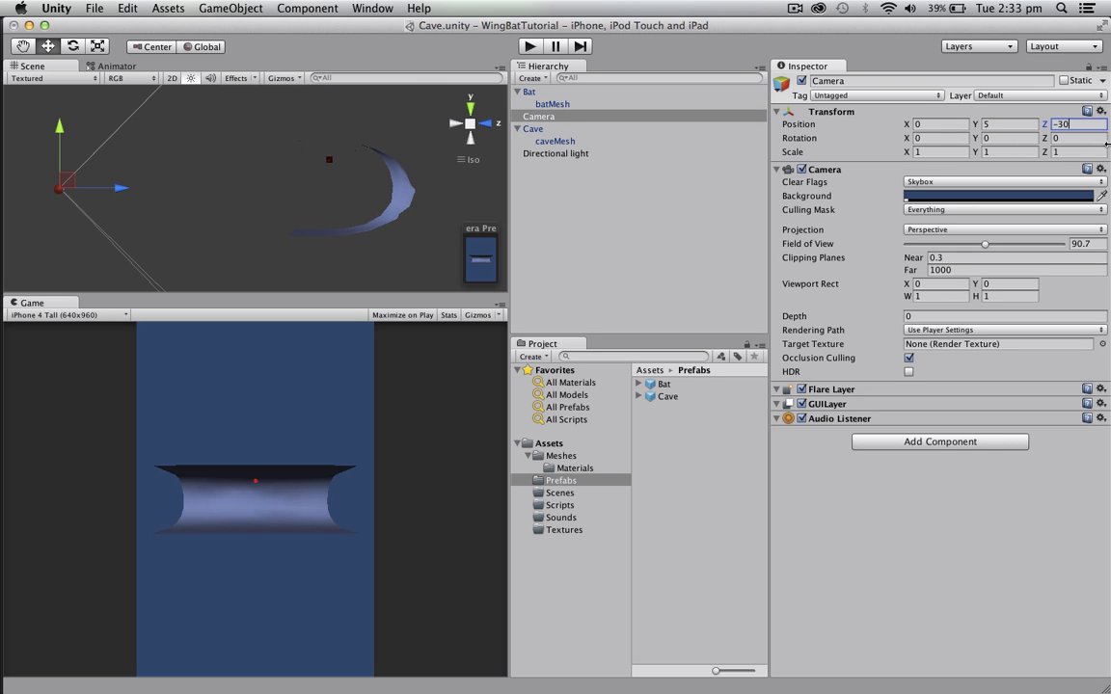
pyautogui.click(1096, 242)
pyautogui.write('22')
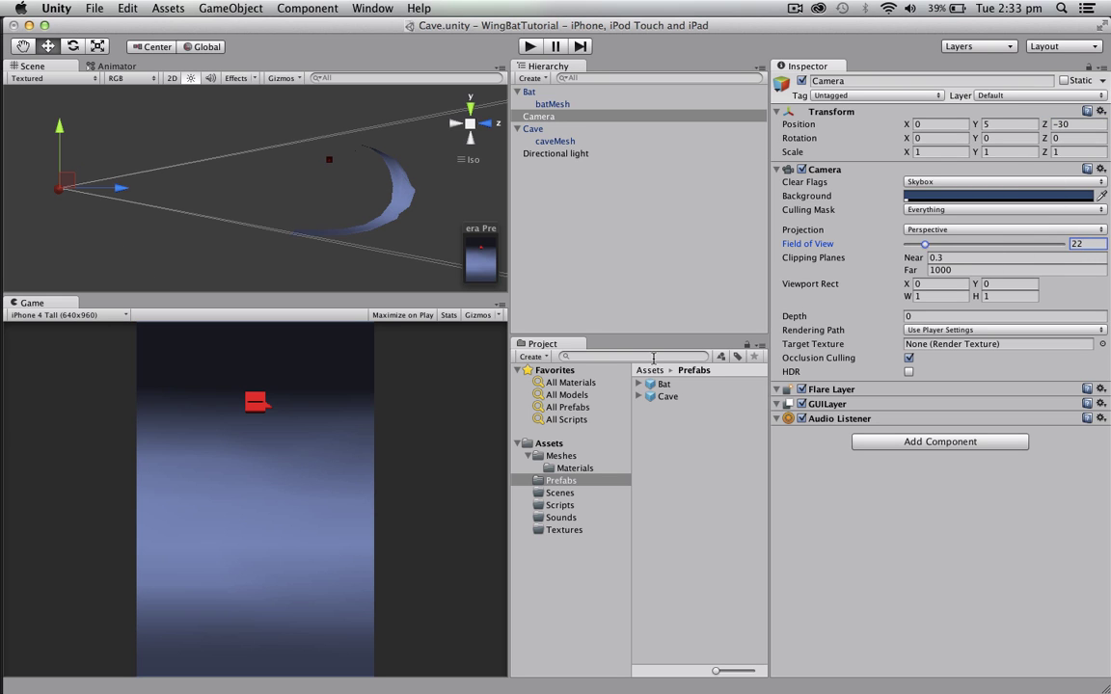
# Set the Bat's Y position to 5 so it sits at mid-height in the cave
pyautogui.click(540, 91)
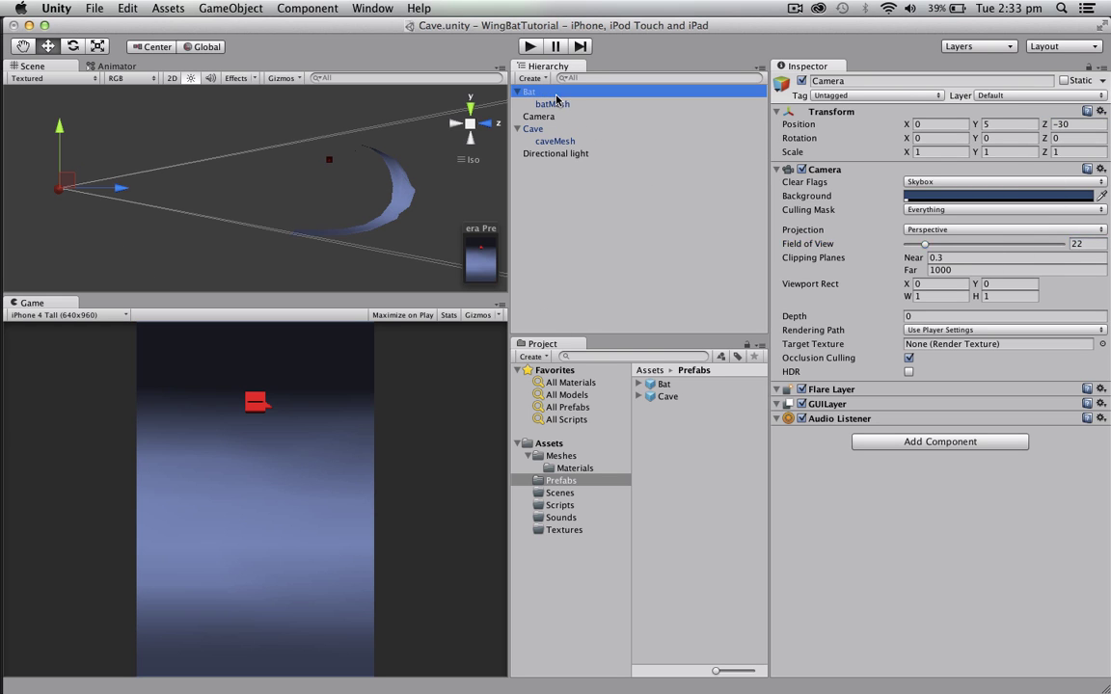
pyautogui.click(1020, 140)
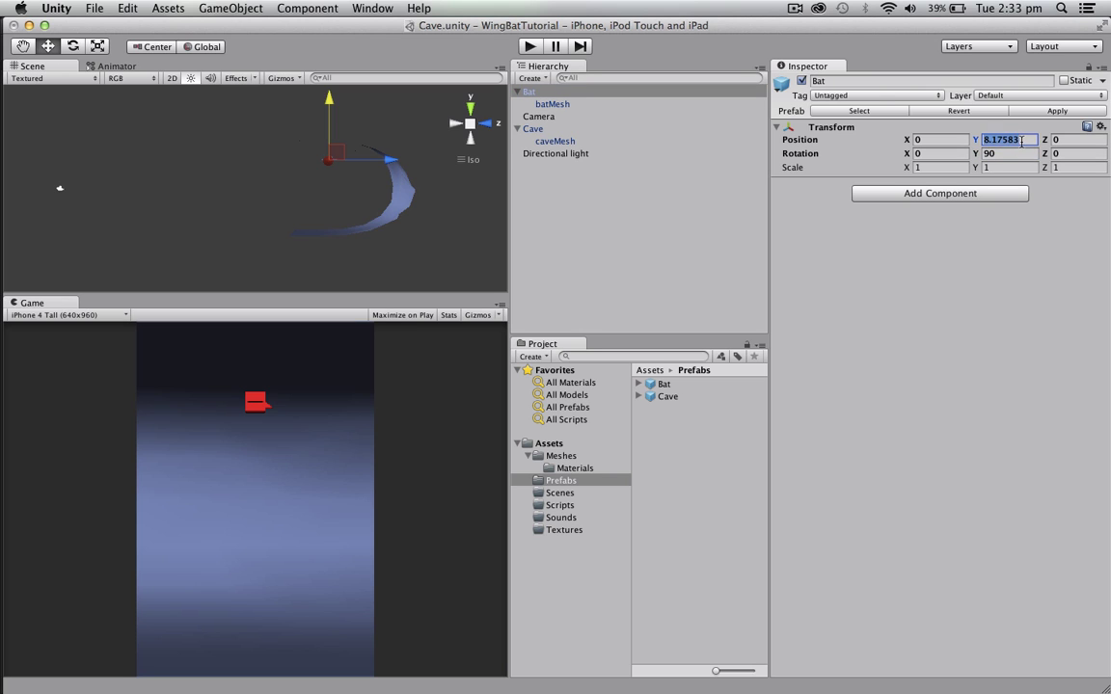
pyautogui.write('5')
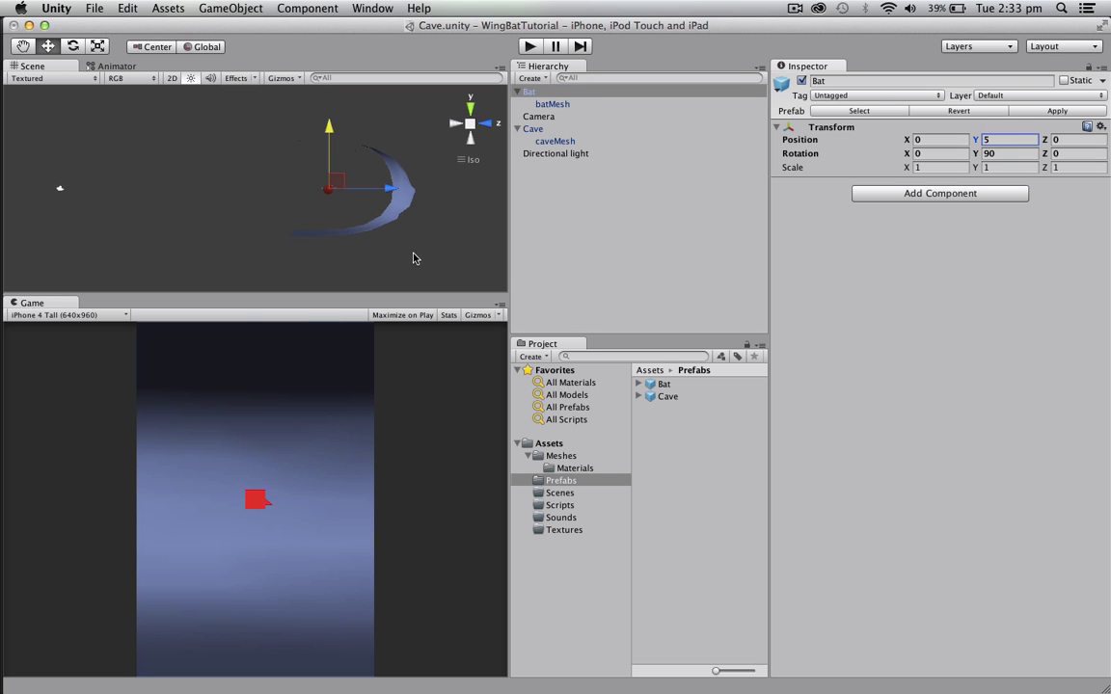
# View the Bat and cave at an angle, and run the scene briefly to check how the Bat behaves
pyautogui.moveTo(398, 197); pyautogui.dragTo(515, 242, button='right')
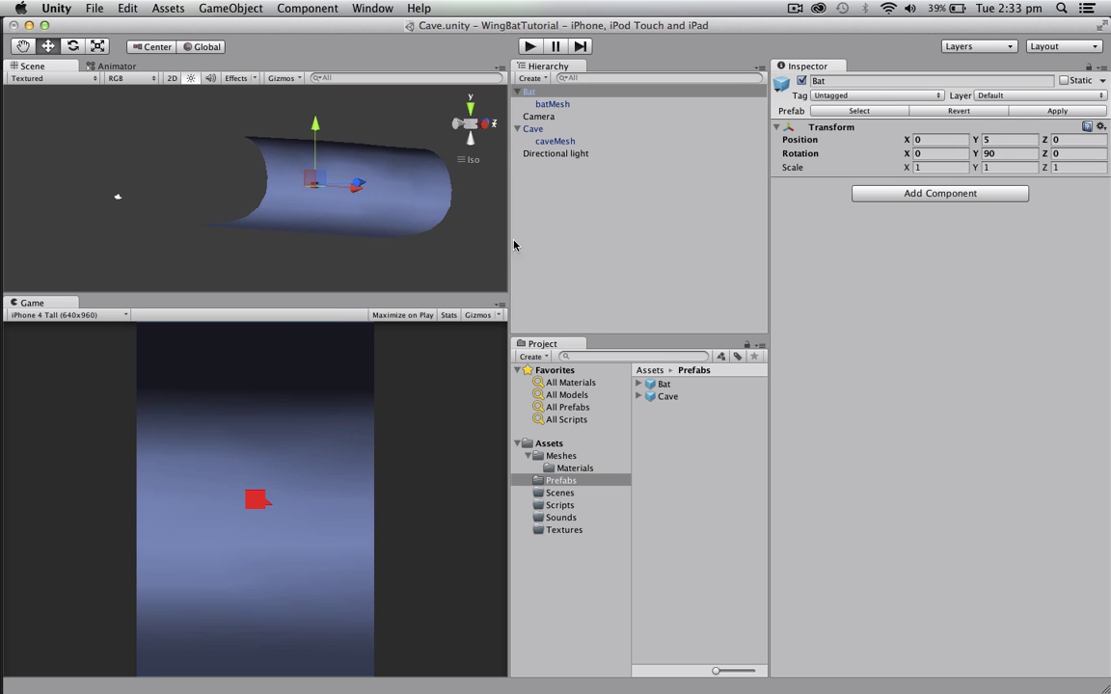
pyautogui.moveTo(295, 212); pyautogui.dragTo(315, 228, button='right')
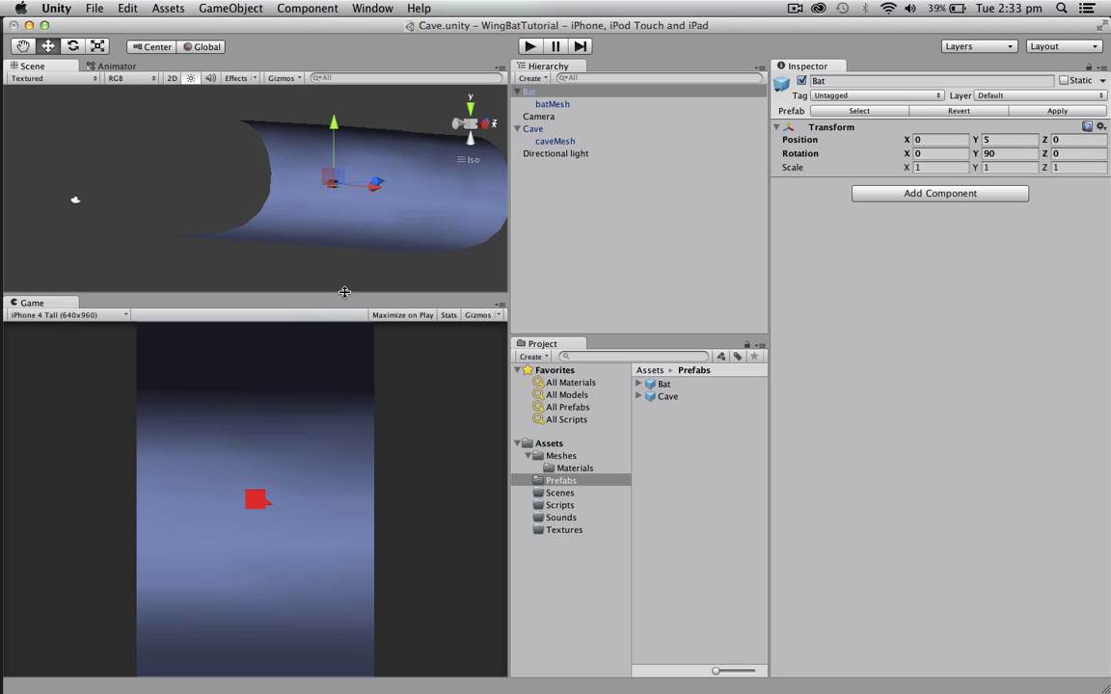
pyautogui.moveTo(315, 263); pyautogui.dragTo(312, 280, button='right')
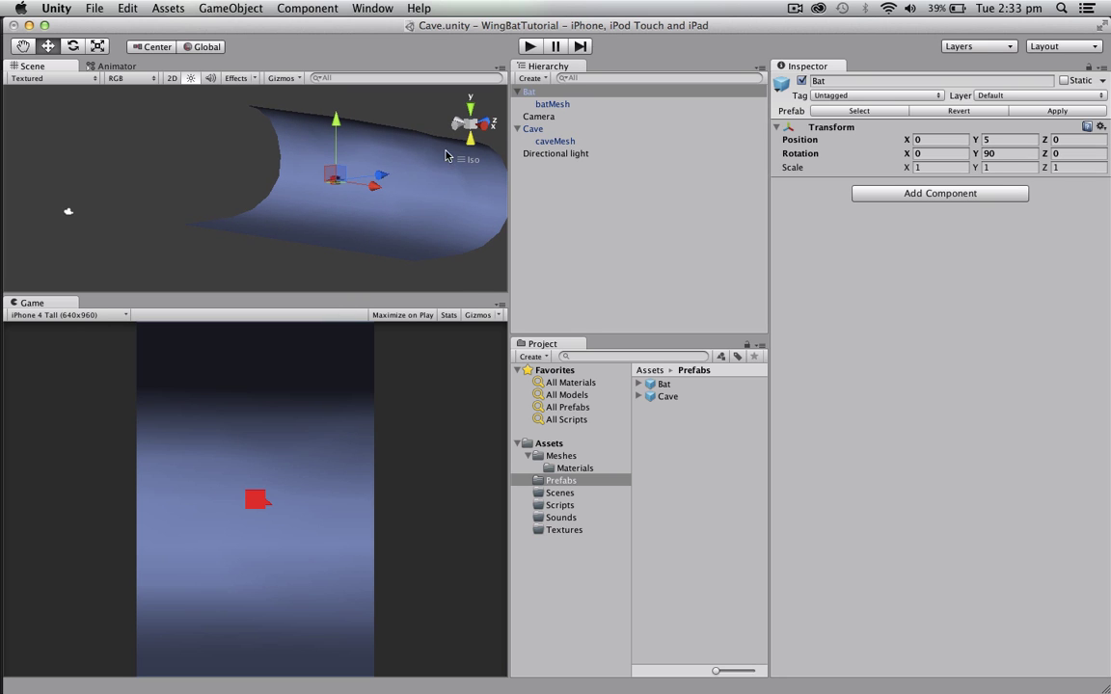
pyautogui.click(530, 46)
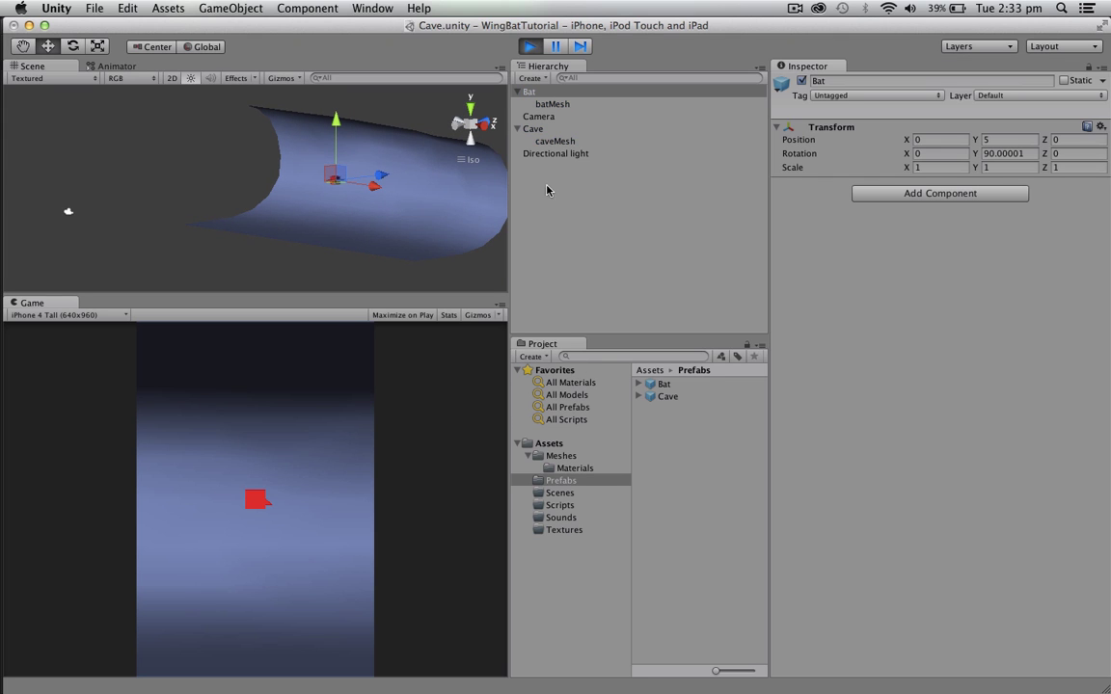
pyautogui.click(529, 47)
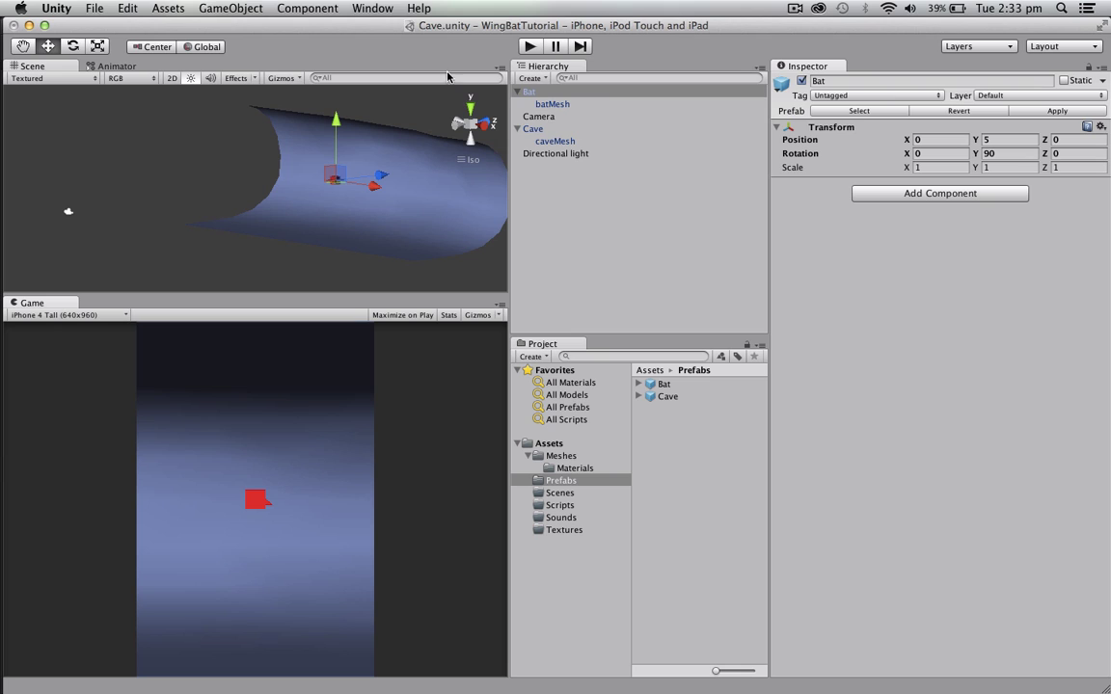
# Add a Rigidbody component to the Bat and run the scene briefly to test gravity on it
pyautogui.click(565, 92)
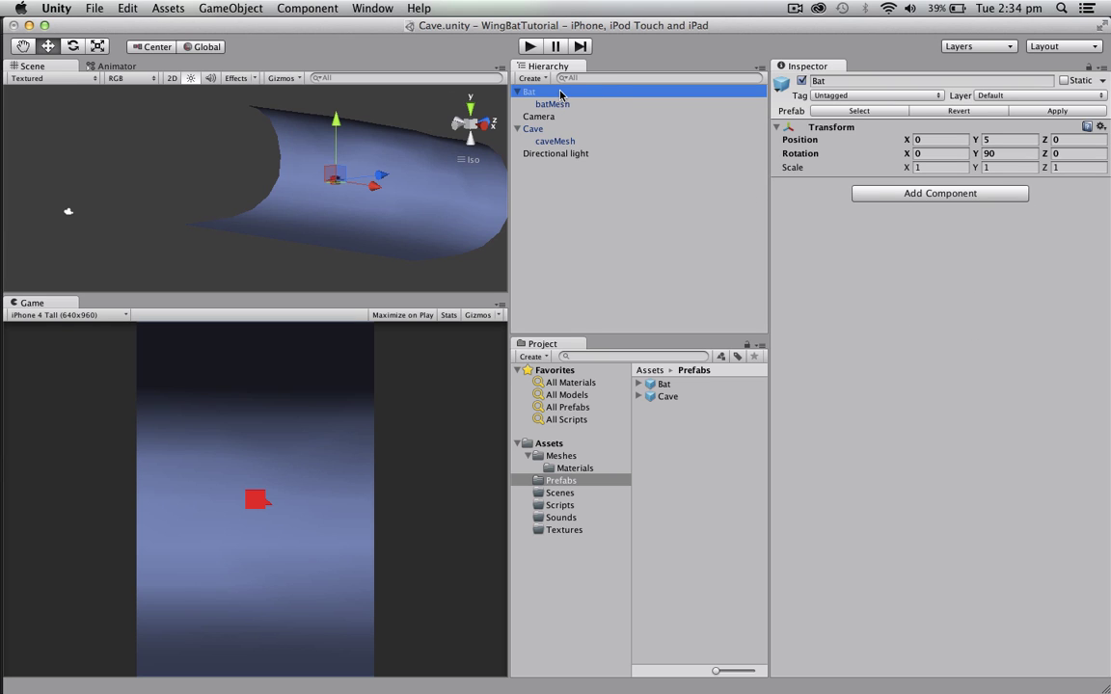
pyautogui.click(854, 192)
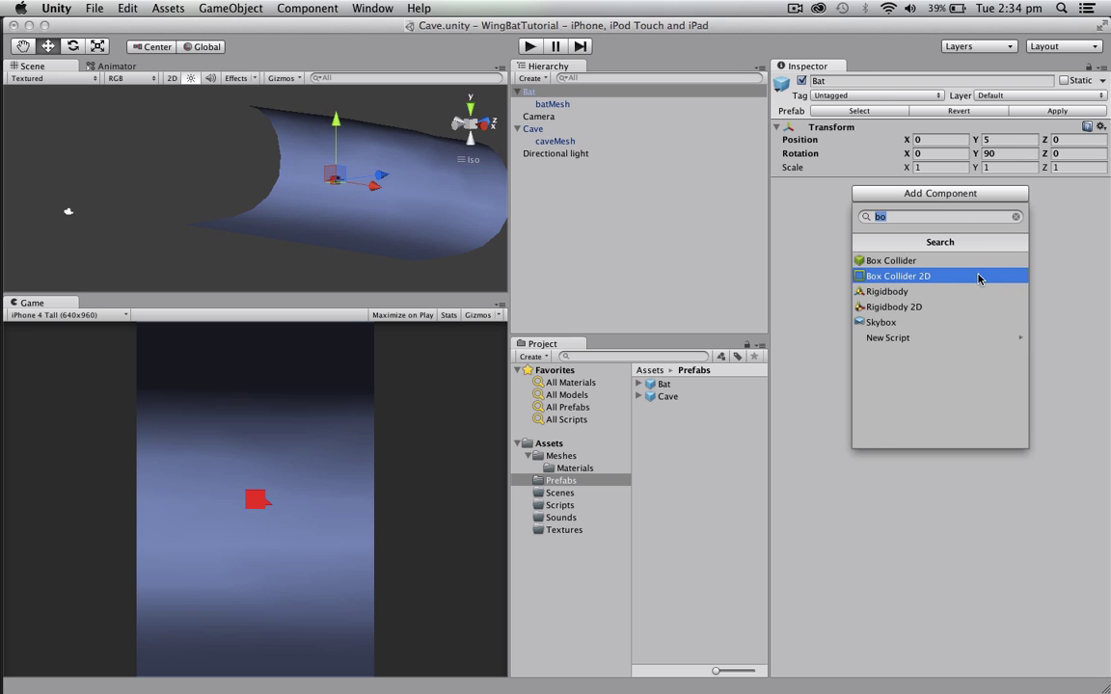
pyautogui.write('rig')
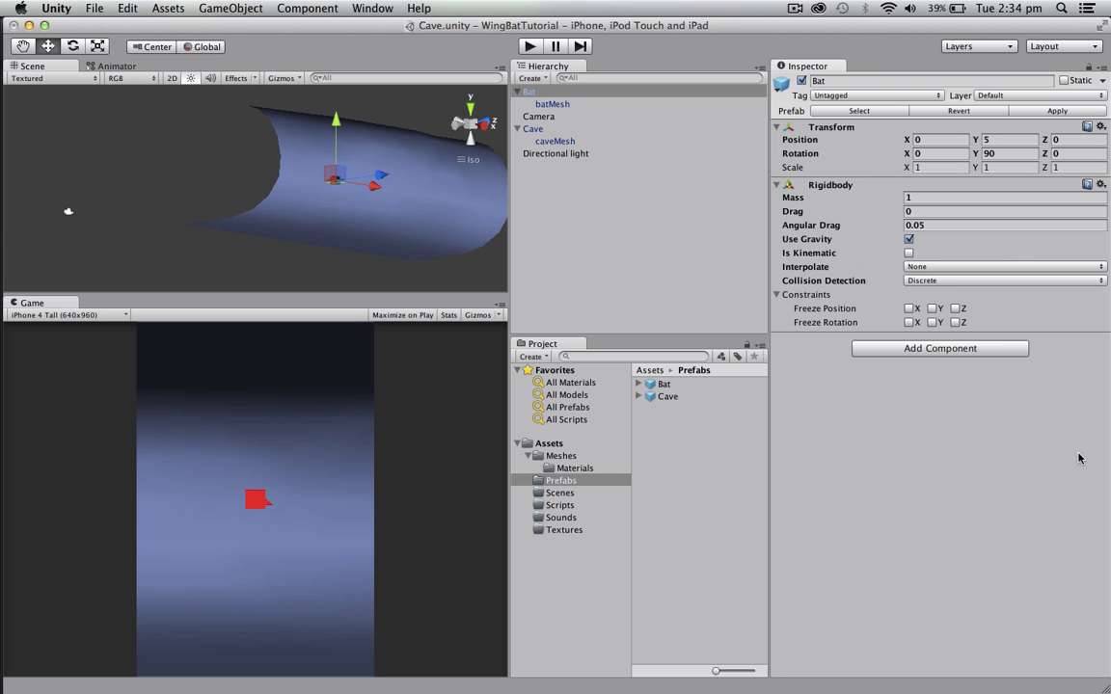
pyautogui.click(531, 47)
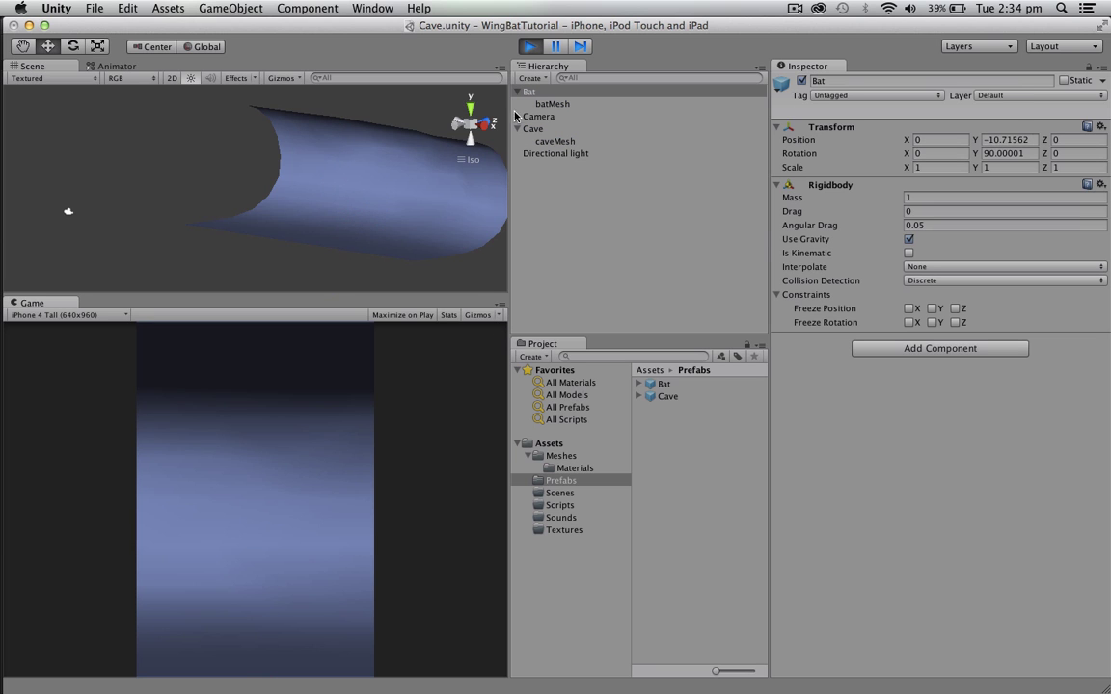
pyautogui.click(530, 46)
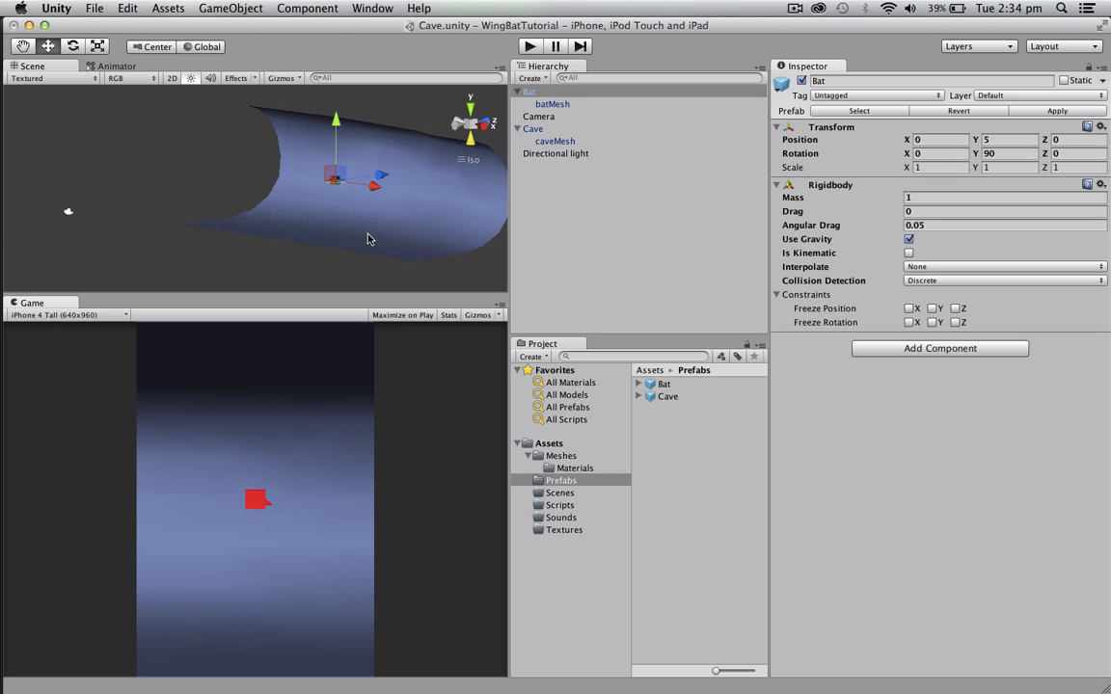
# Try a Sphere Collider on the Bat, inspect it up close, and remove the component again
pyautogui.click(941, 349)
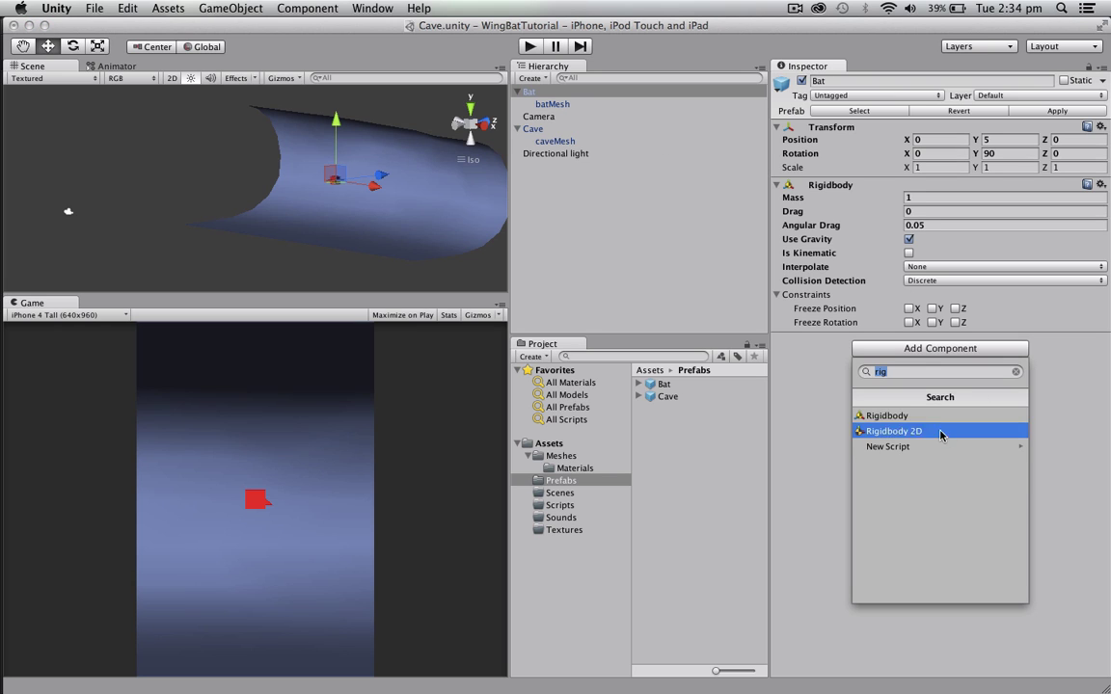
pyautogui.write('sphere')
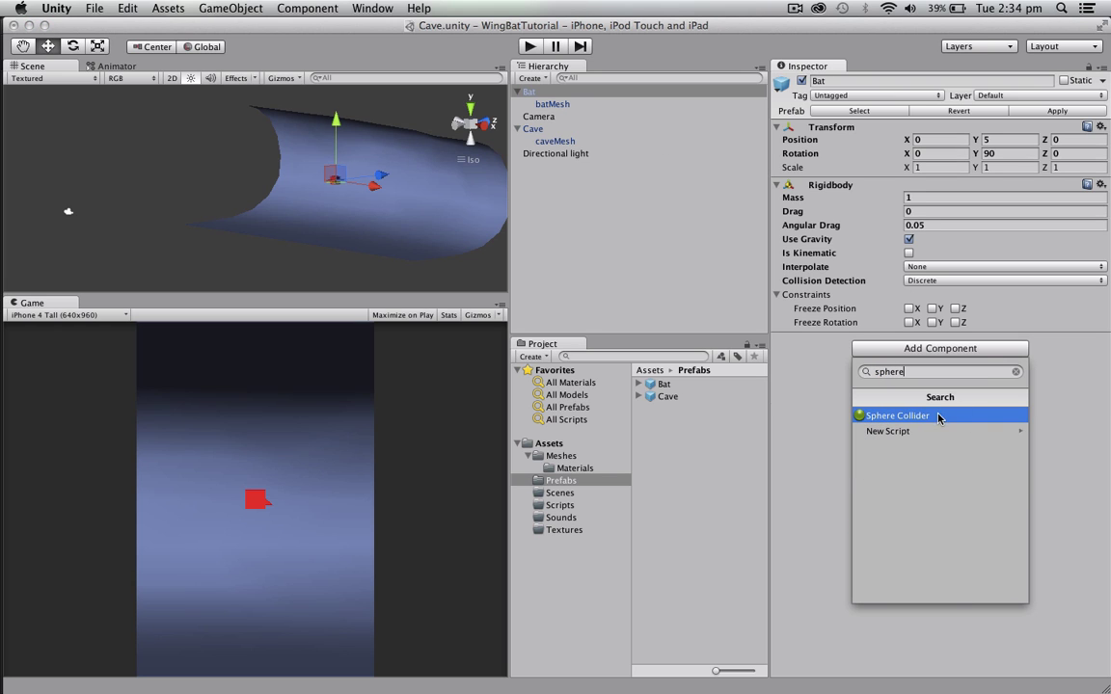
pyautogui.click(939, 415)
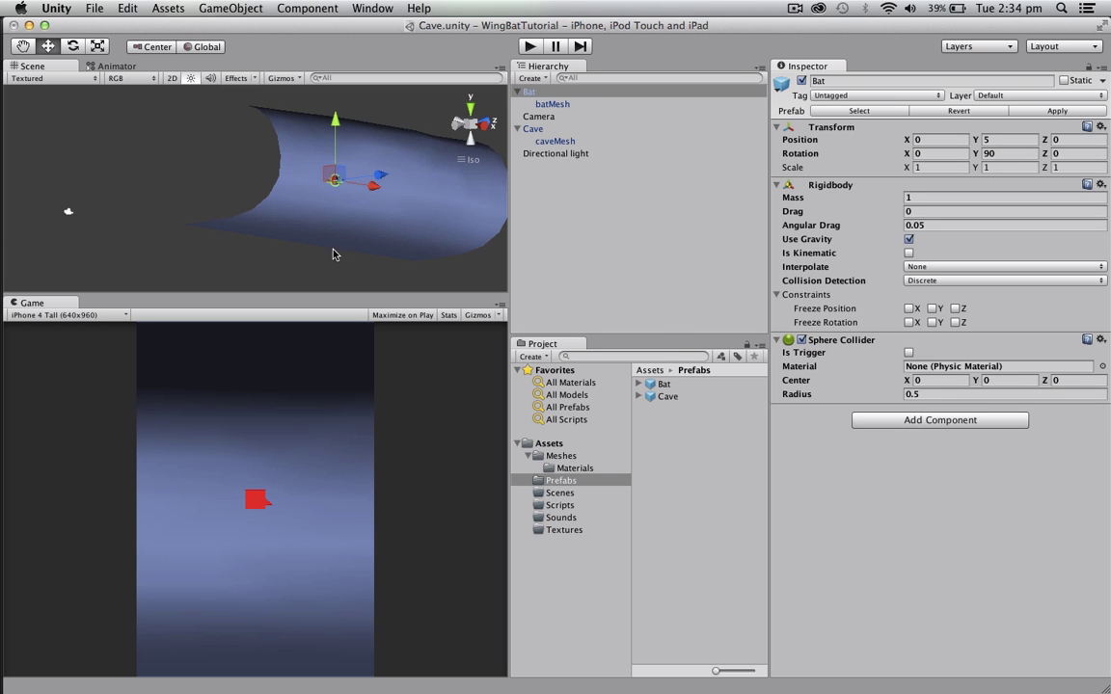
pyautogui.scroll(5, 338, 178)
pyautogui.moveTo(407, 188); pyautogui.dragTo(251, 185, button='middle')
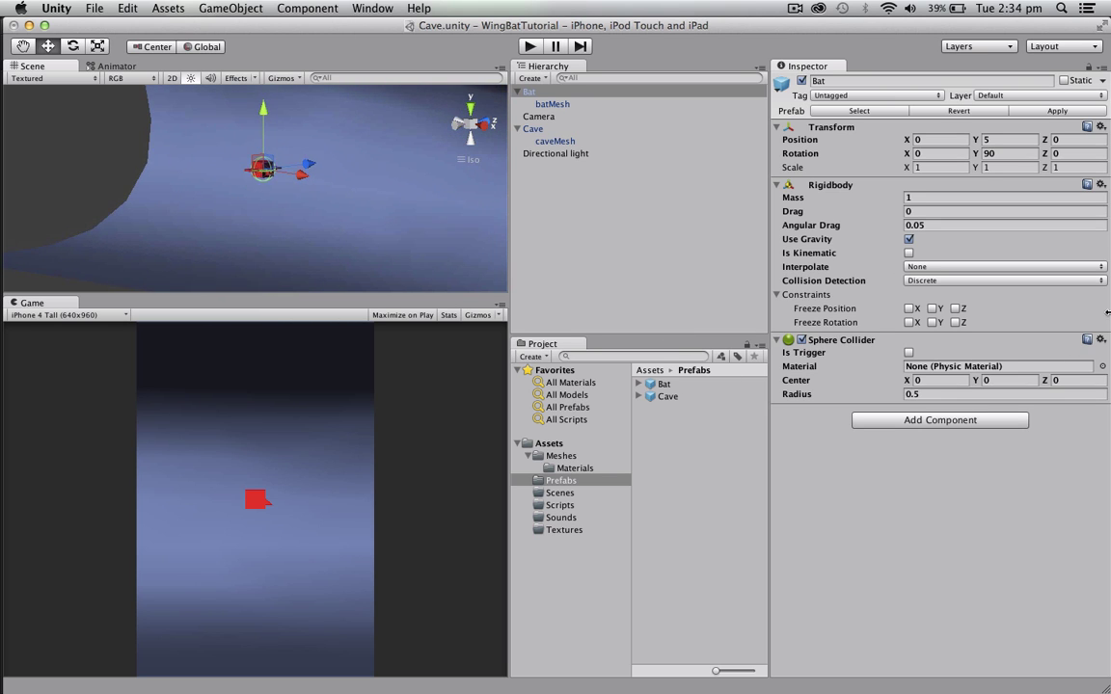
pyautogui.click(1102, 340)
pyautogui.click(1036, 375)
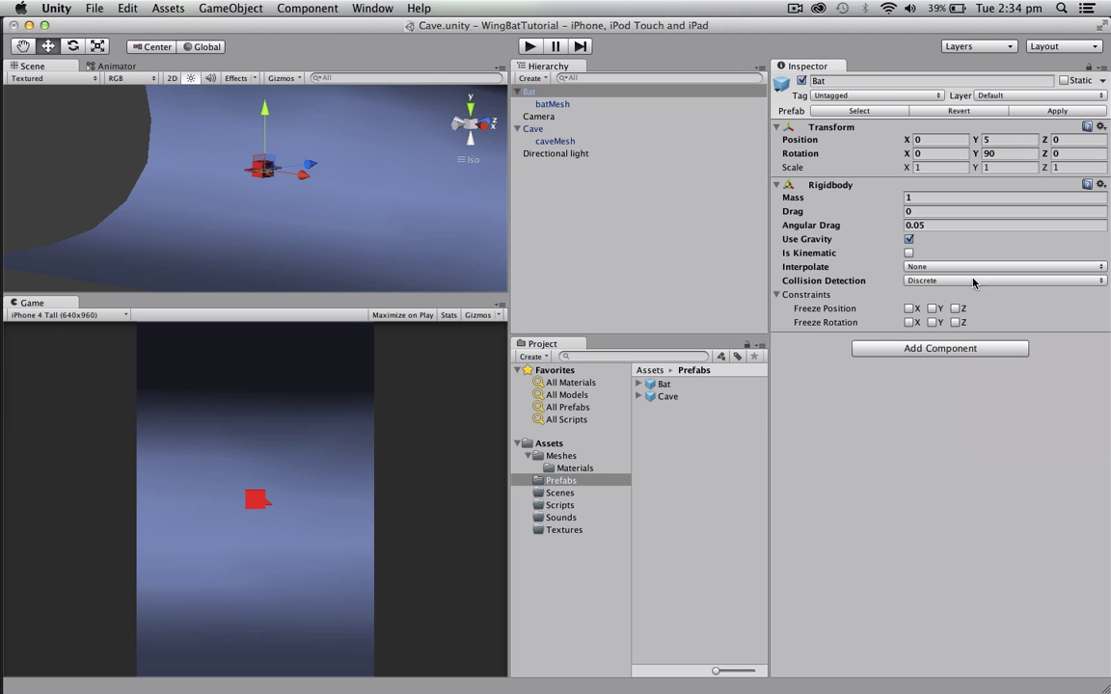
# Add a Sphere Collider component to the Bat and check how it encloses the bat mesh
pyautogui.click(908, 349)
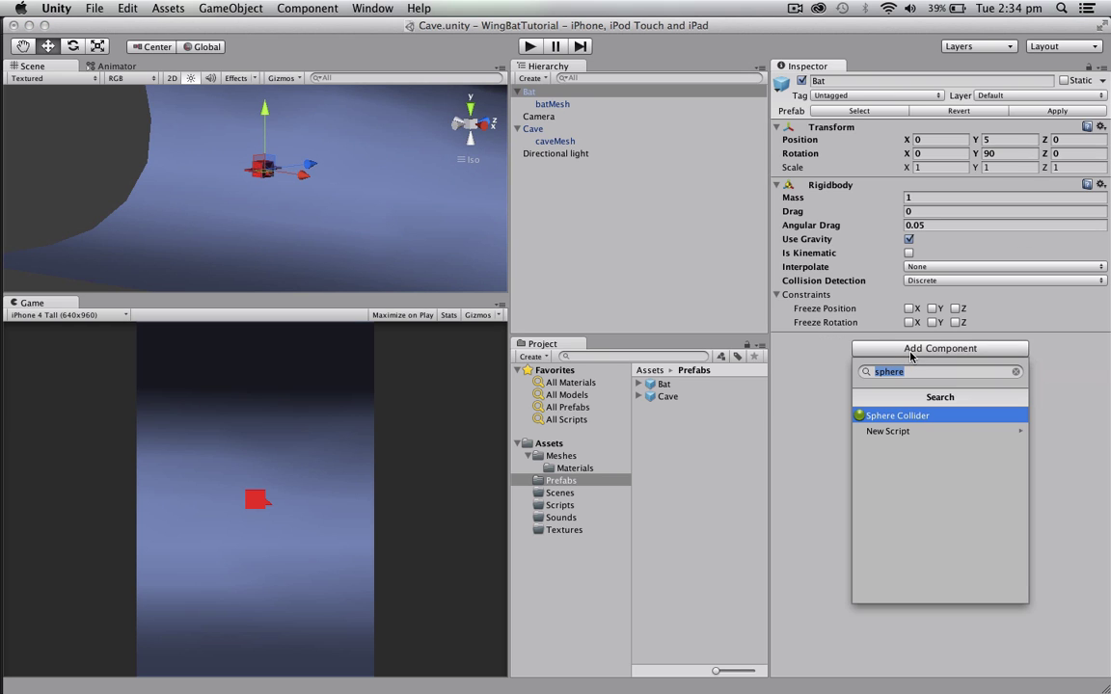
pyautogui.write('sphere')
pyautogui.click(923, 418)
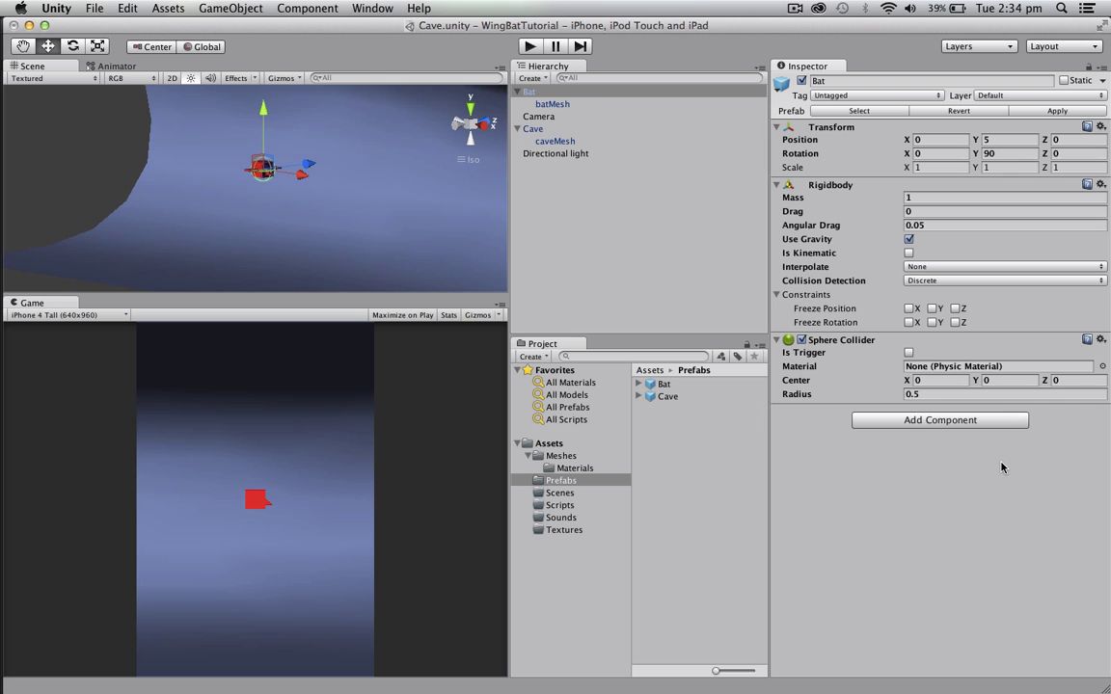
pyautogui.scroll(5, 208, 248)
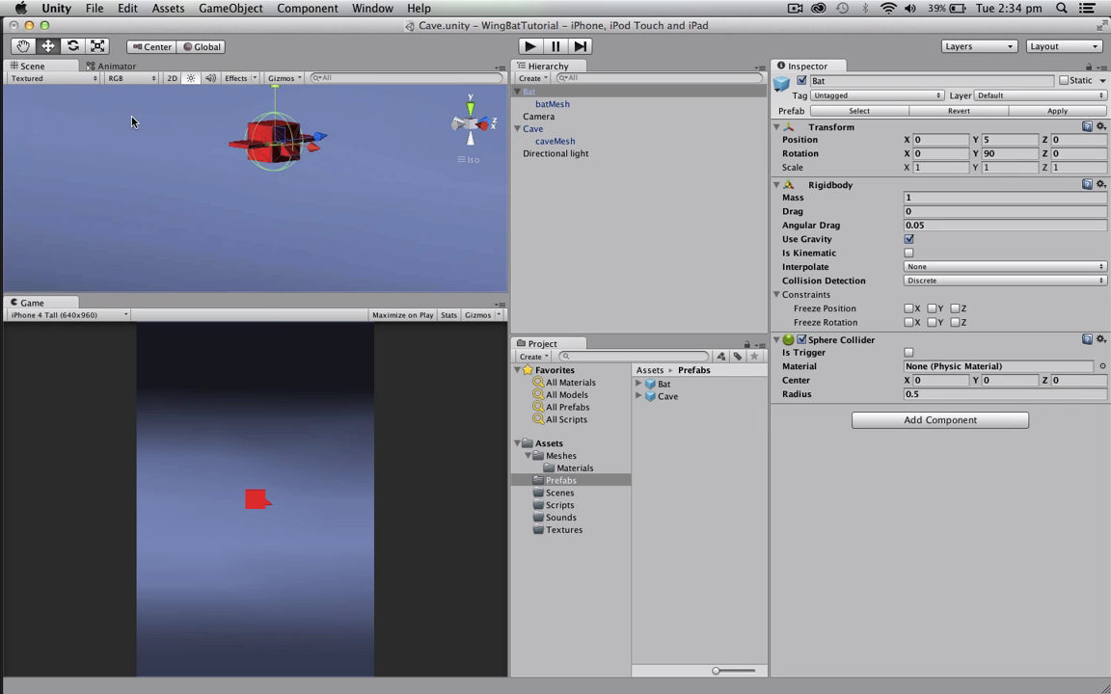
pyautogui.scroll(-2, 242, 133)
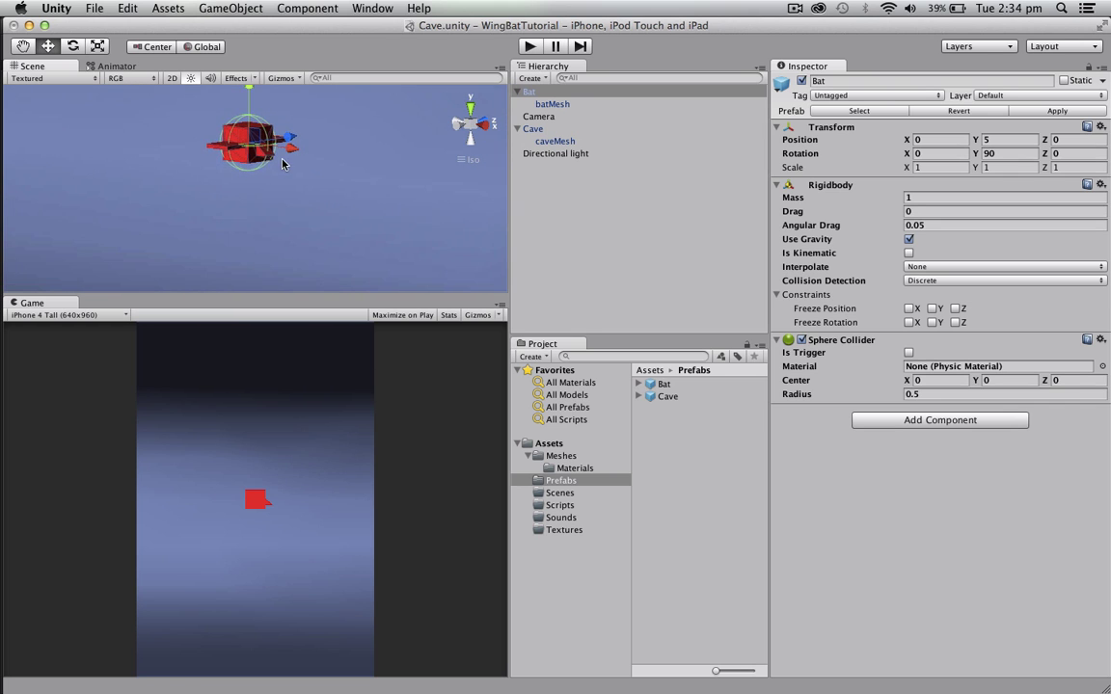
pyautogui.scroll(-5, 273, 197)
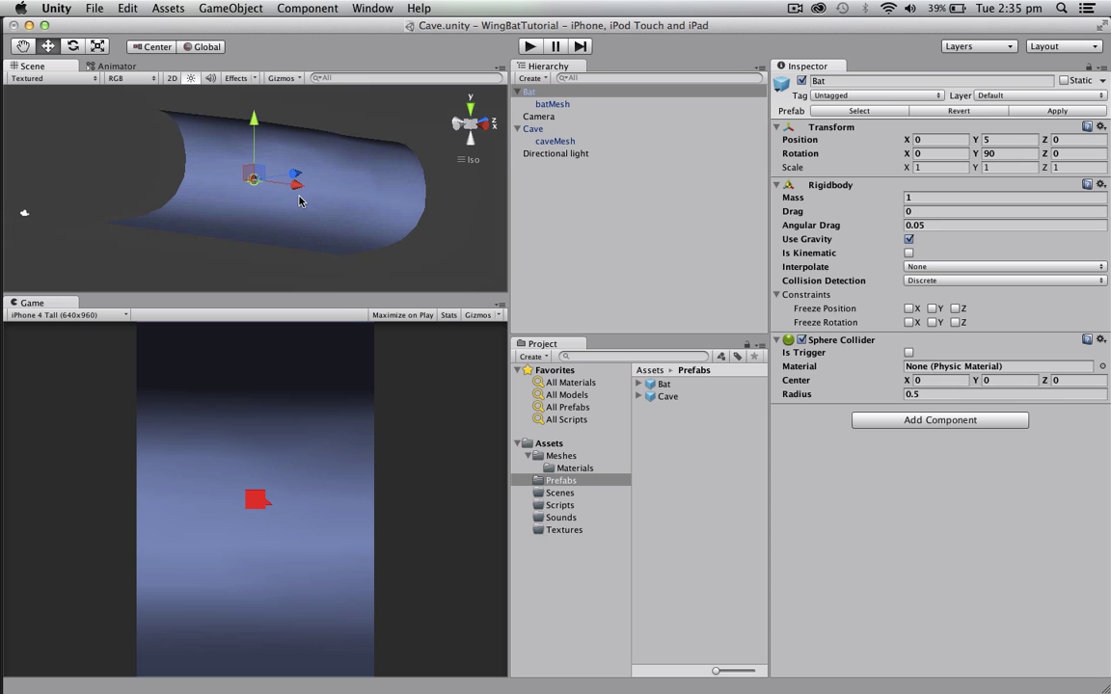
# Create an empty game object as a child of the Cave and name it floorCollider
pyautogui.click(544, 130)
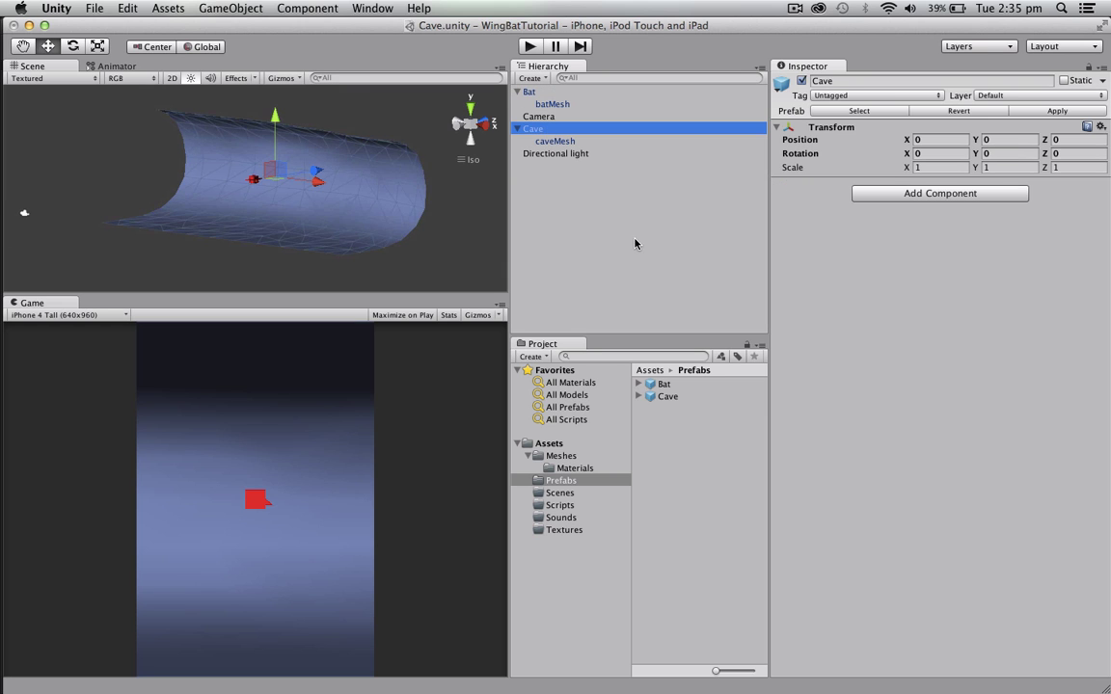
pyautogui.scroll(5, 350, 257)
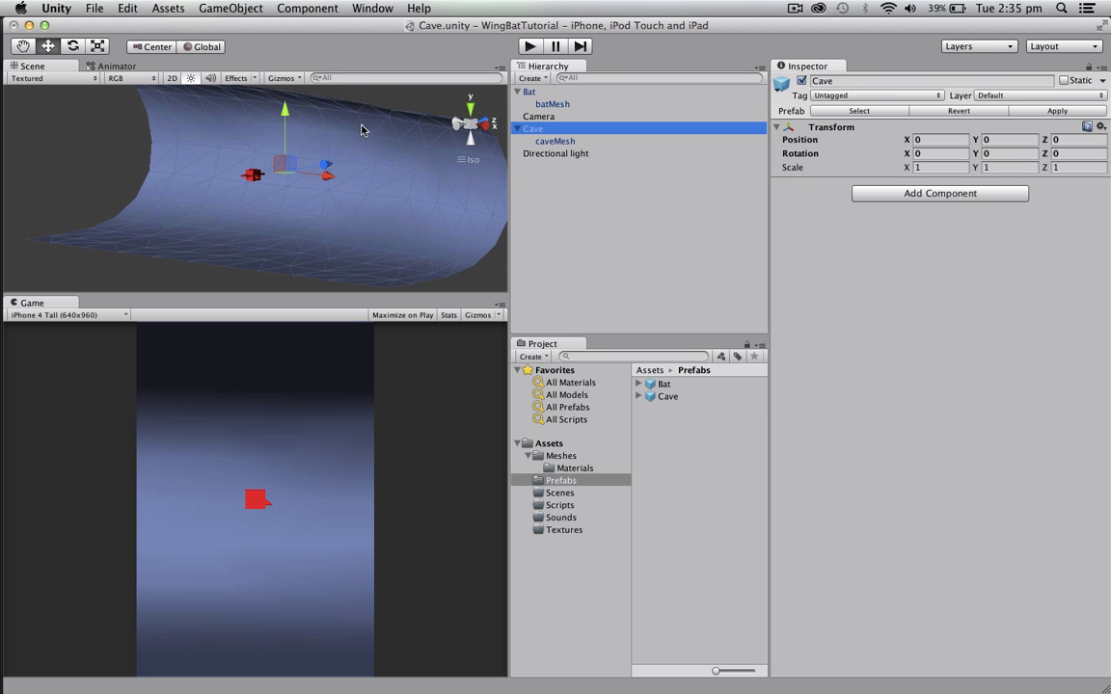
pyautogui.click(202, 10)
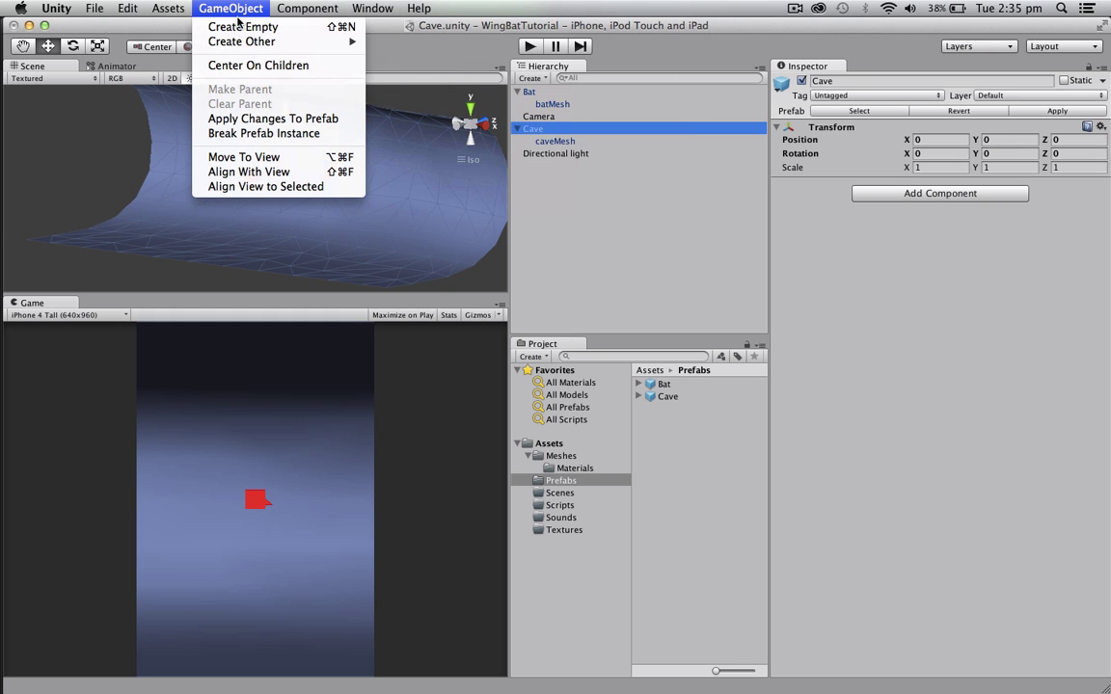
pyautogui.click(240, 28)
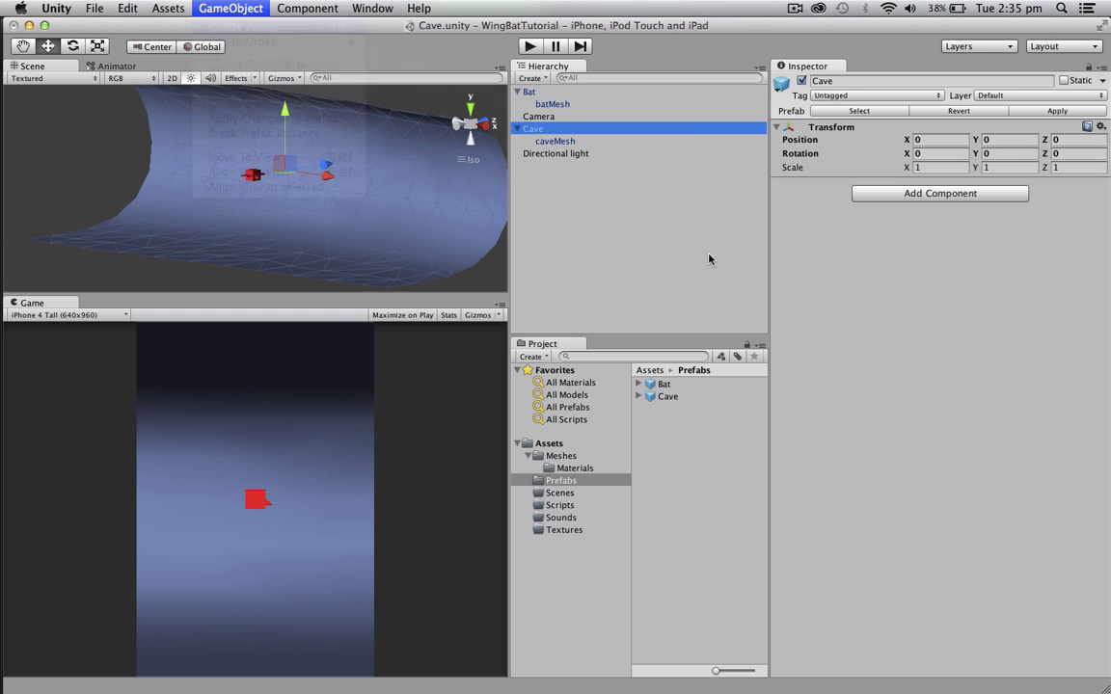
pyautogui.moveTo(536, 167); pyautogui.dragTo(537, 129)
pyautogui.click(555, 157)
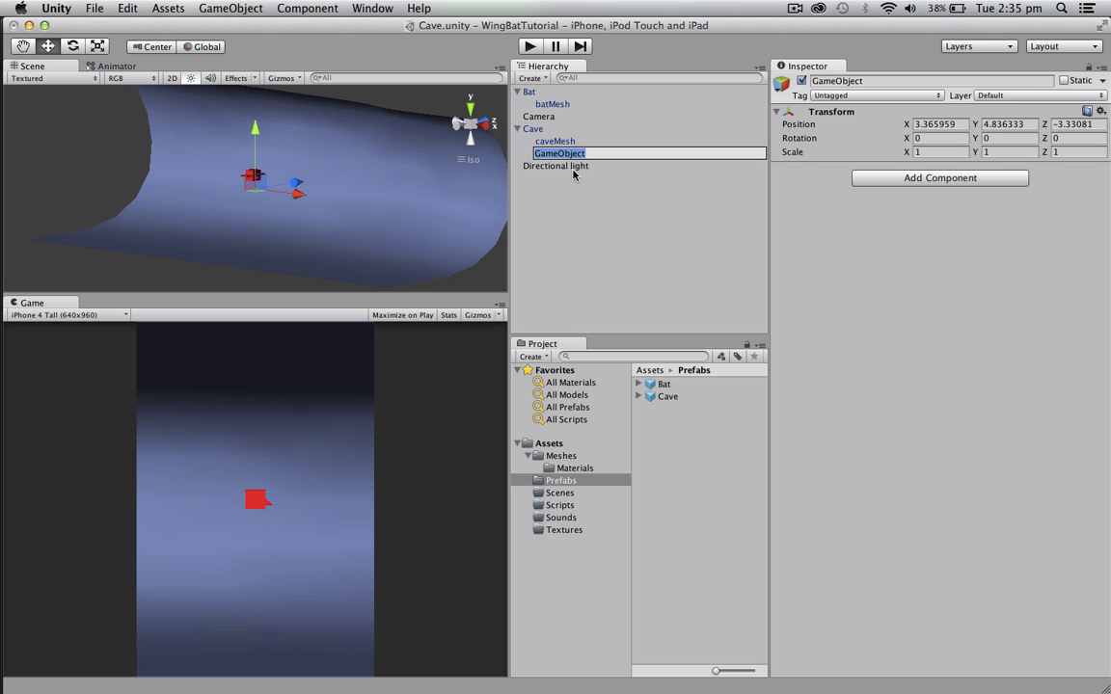
pyautogui.write('floorCollider')
pyautogui.press('Return')
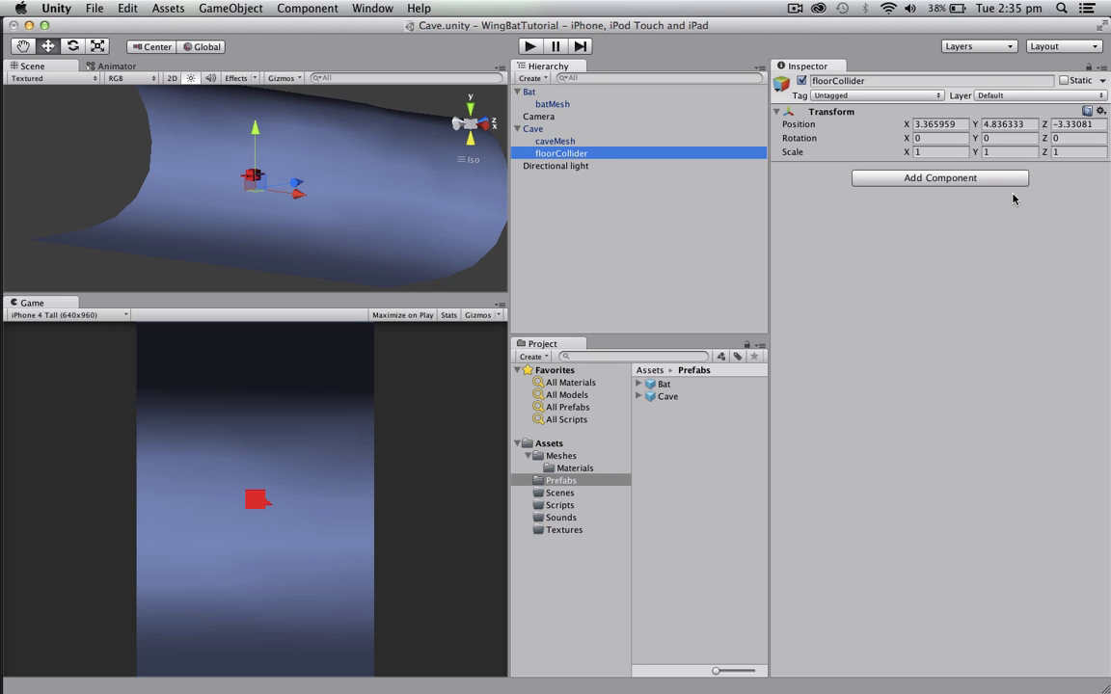
# Add a Box Collider component to floorCollider
pyautogui.click(940, 178)
pyautogui.write('b')
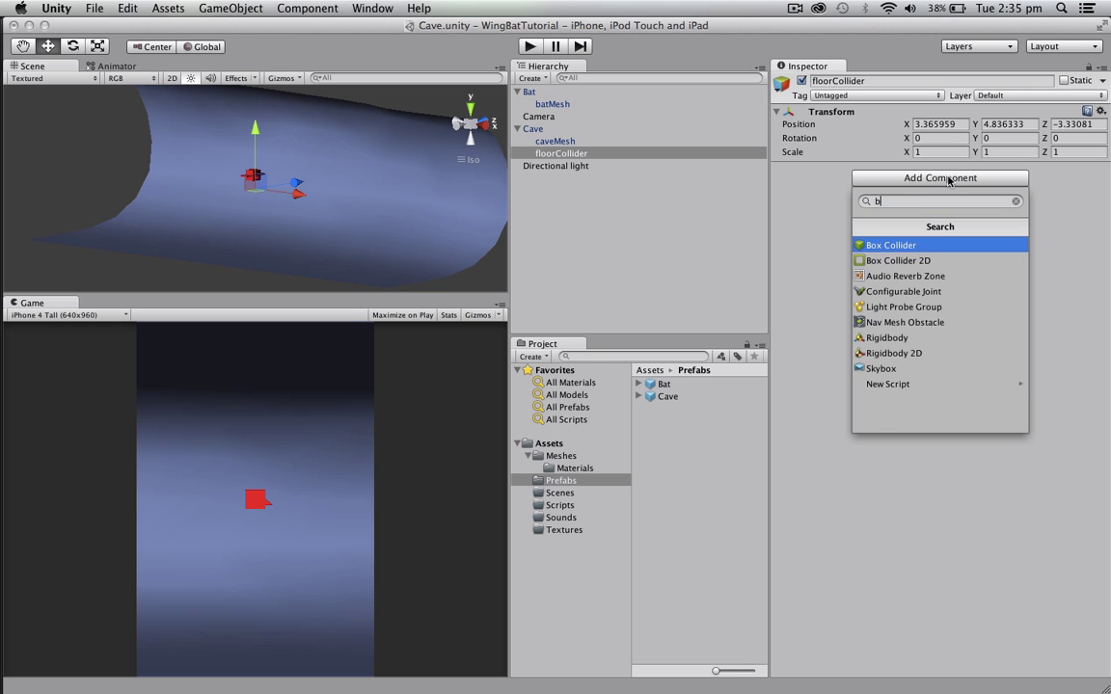
pyautogui.write('ox')
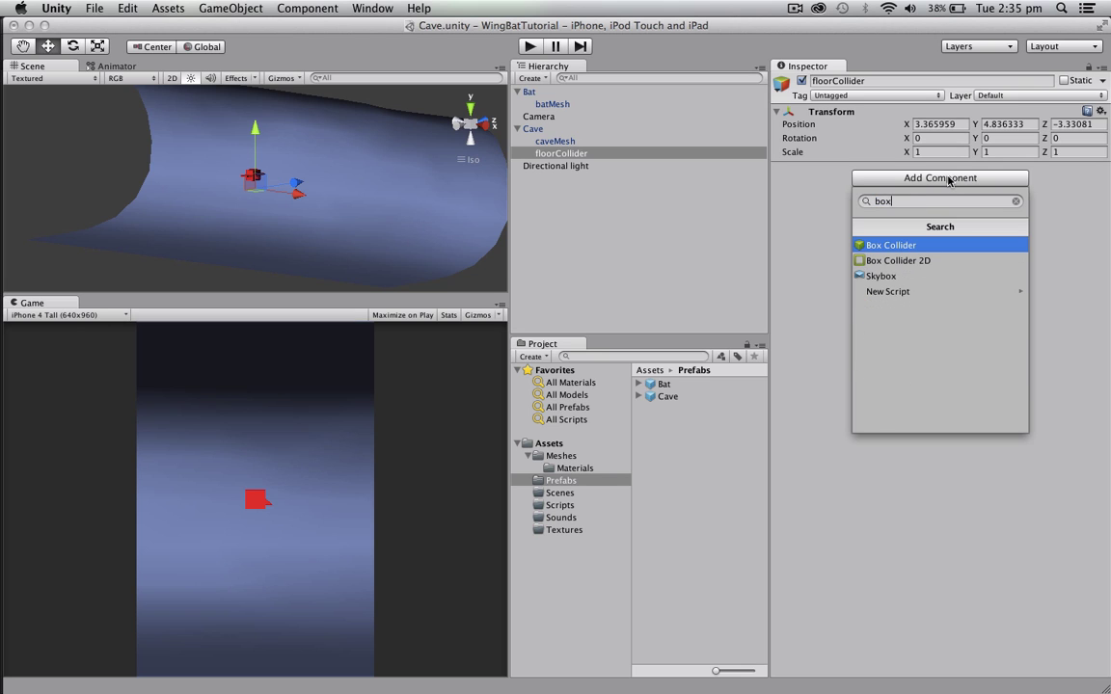
pyautogui.press('Return')
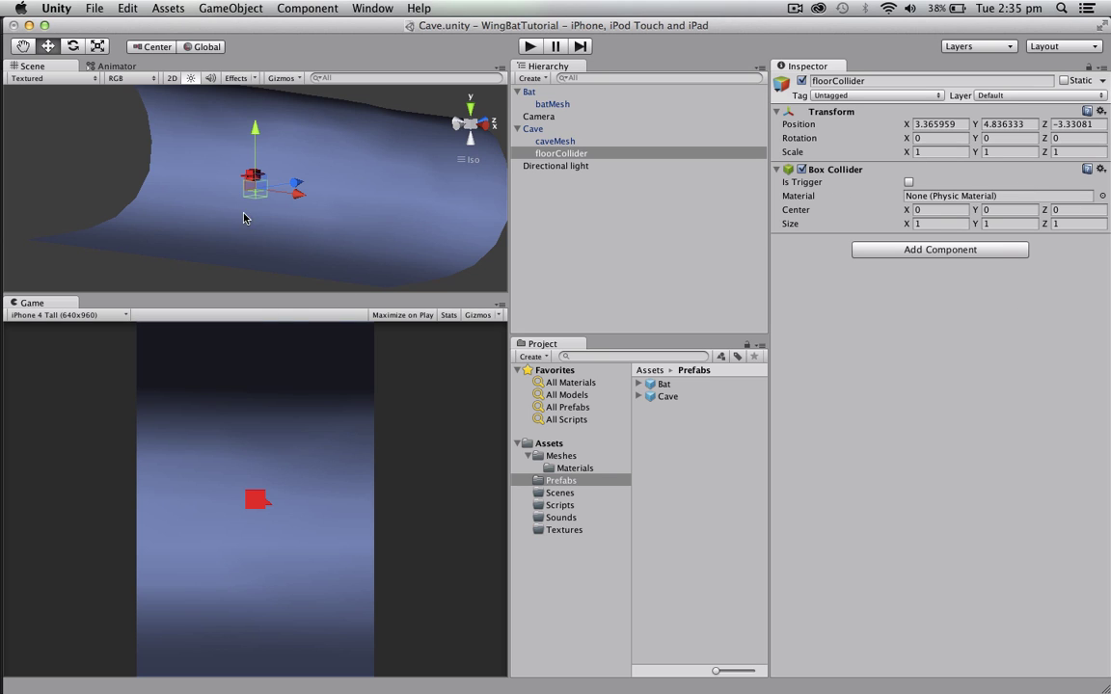
pyautogui.moveTo(279, 234)
pyautogui.keyDown('alt'); pyautogui.mouseDown()
pyautogui.moveTo(382, 238)
pyautogui.moveTo(326, 249)
pyautogui.moveTo(284, 236)
pyautogui.mouseUp(); pyautogui.keyUp('alt')
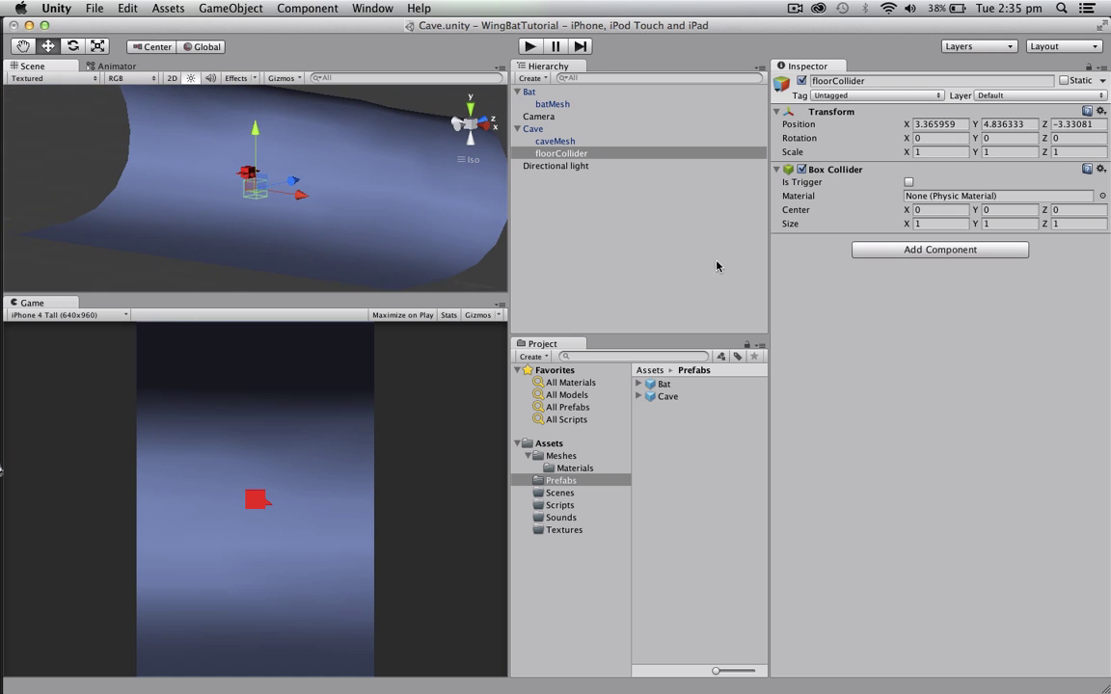
# Set the floorCollider's Box Collider size to X 30, Y 0.1 and Z 12 so it forms a thin slab
pyautogui.click(926, 223)
pyautogui.write('30')
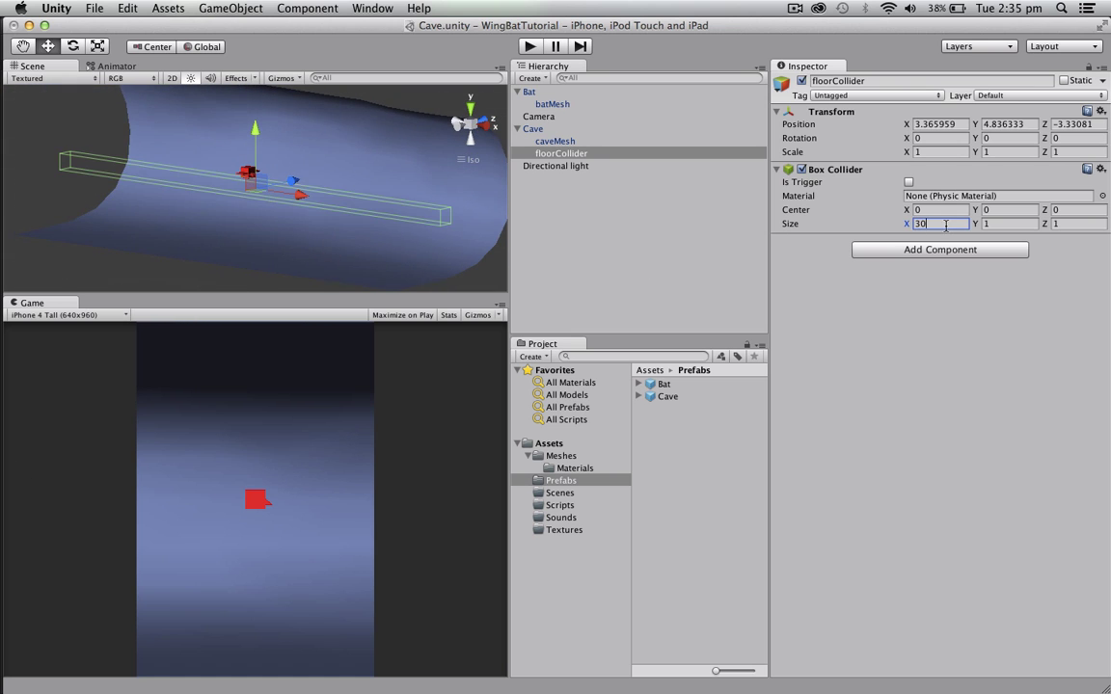
pyautogui.keyDown('alt'); pyautogui.moveTo(214, 212); pyautogui.dragTo(333, 205); pyautogui.keyUp('alt')
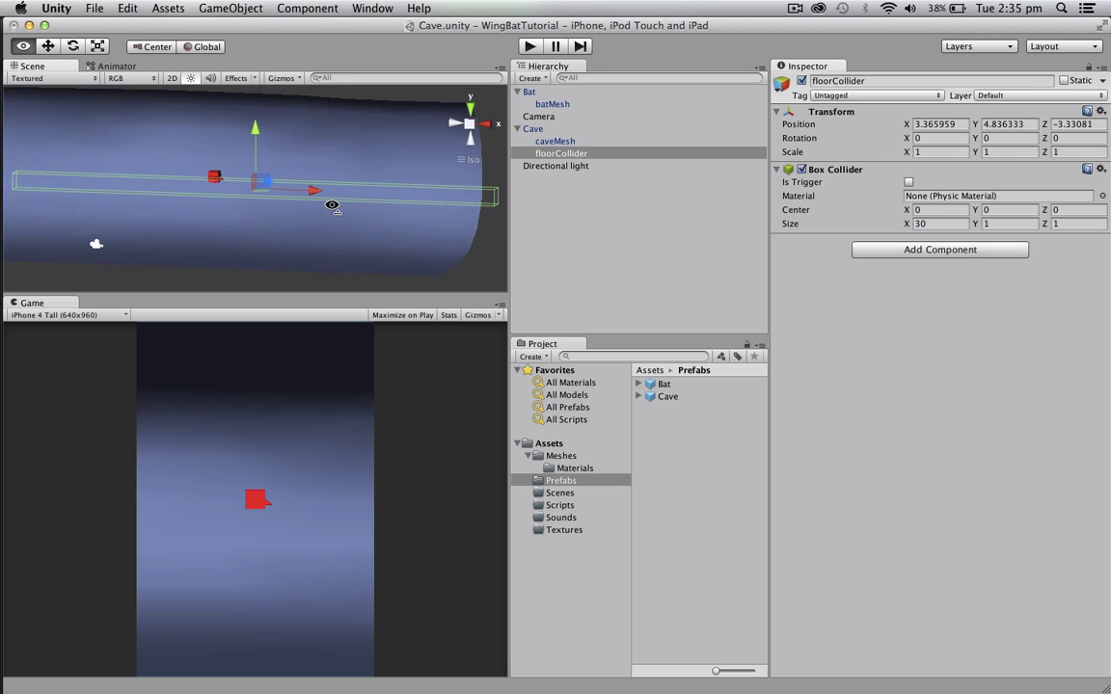
pyautogui.scroll(-5, 303, 221)
pyautogui.moveTo(303, 226); pyautogui.dragTo(327, 216, button='middle')
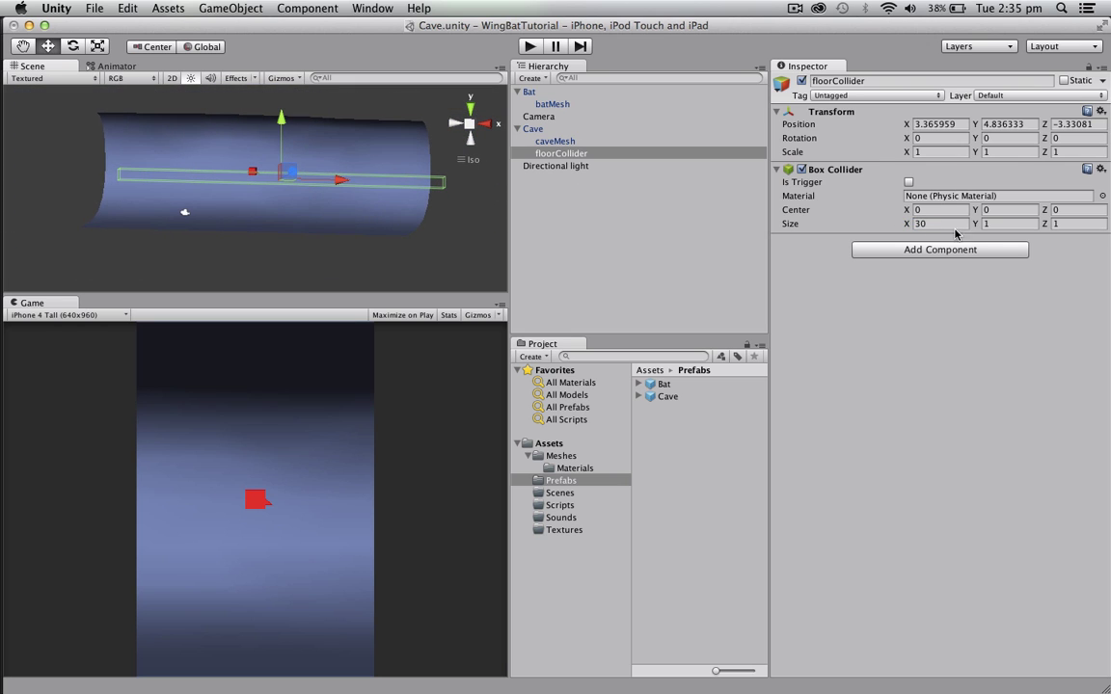
pyautogui.click(1008, 224)
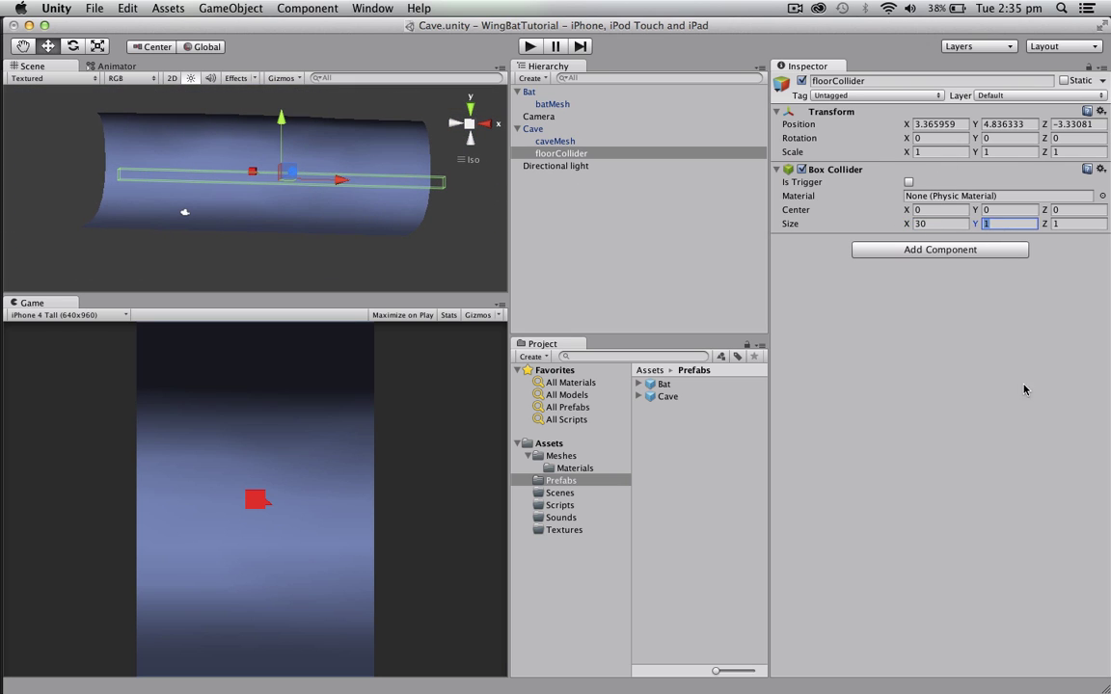
pyautogui.write('0.1')
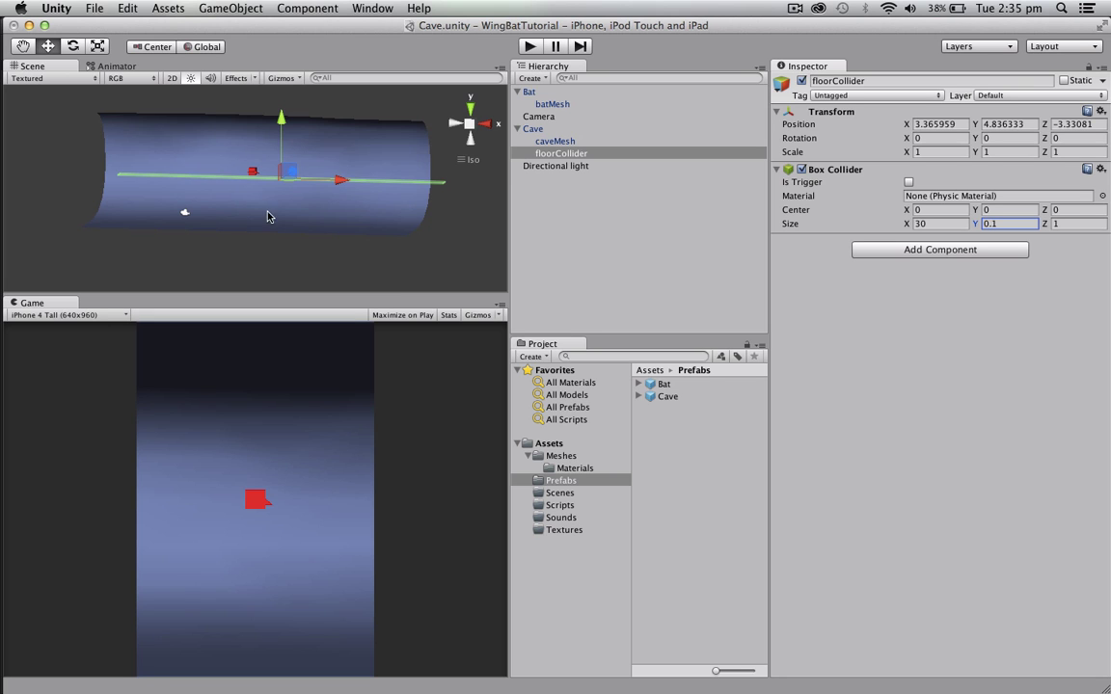
pyautogui.scroll(1, 393, 157)
pyautogui.scroll(3, 393, 157)
pyautogui.keyDown('alt'); pyautogui.moveTo(378, 206); pyautogui.dragTo(236, 193); pyautogui.keyUp('alt')
pyautogui.click(1075, 224)
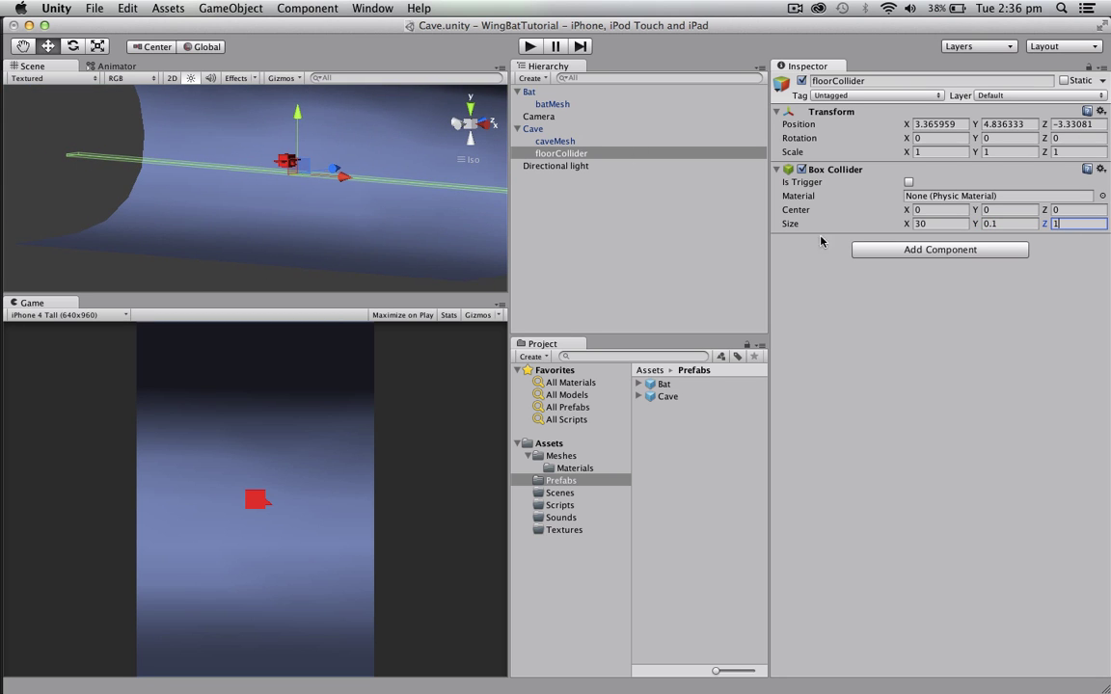
pyautogui.write('2')
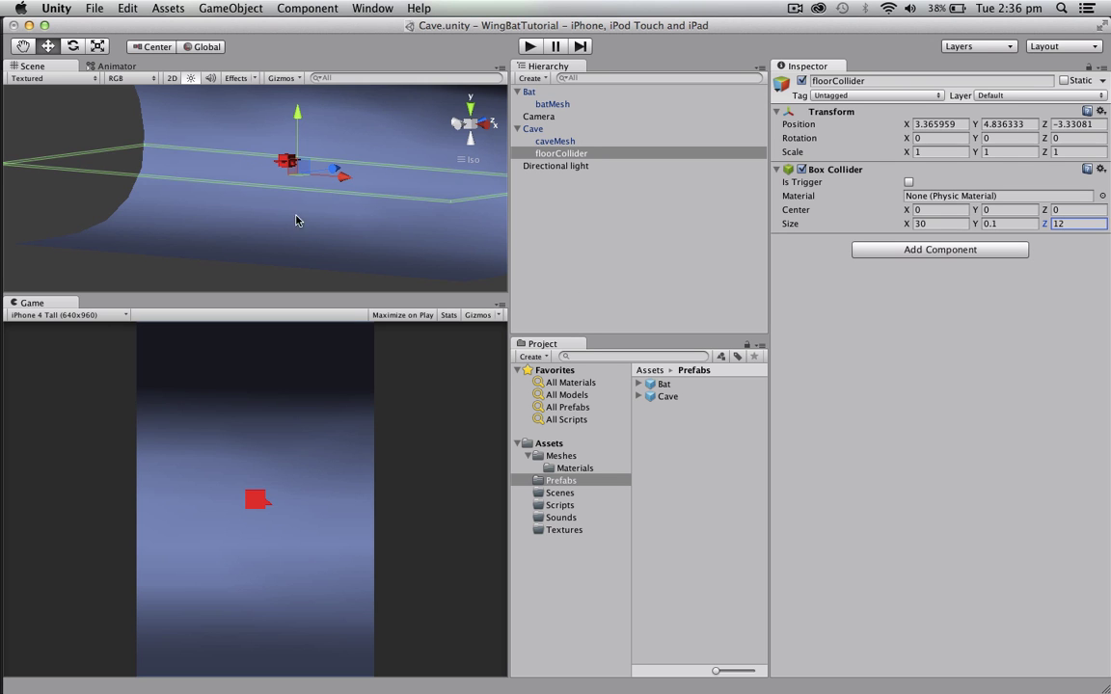
pyautogui.keyDown('alt'); pyautogui.moveTo(266, 193); pyautogui.dragTo(261, 275); pyautogui.keyUp('alt')
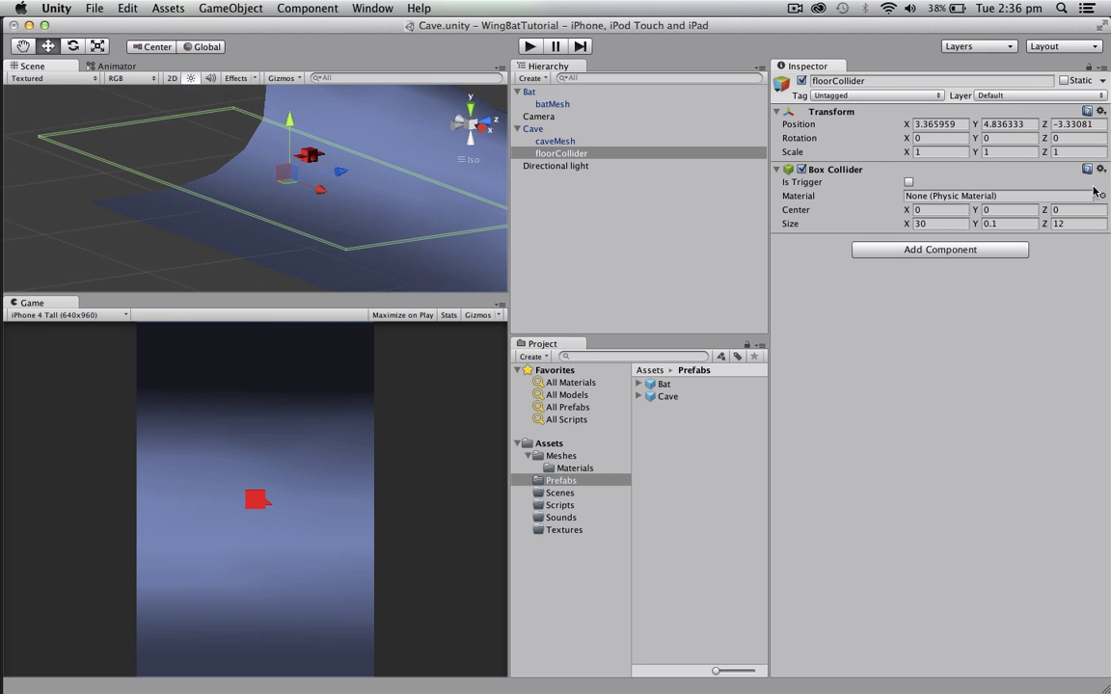
# Set the floorCollider's position to 0 on the X, Y and Z axes
pyautogui.click(940, 125)
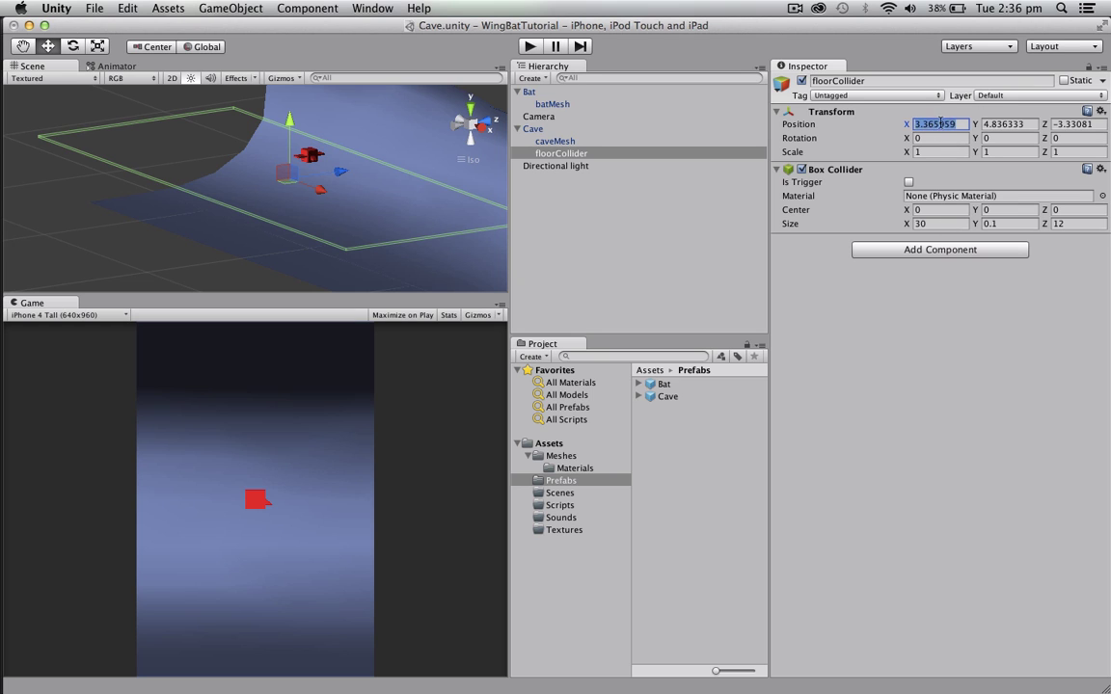
pyautogui.press('Tab')
pyautogui.write('0')
pyautogui.hotkey('shift', 'Tab')
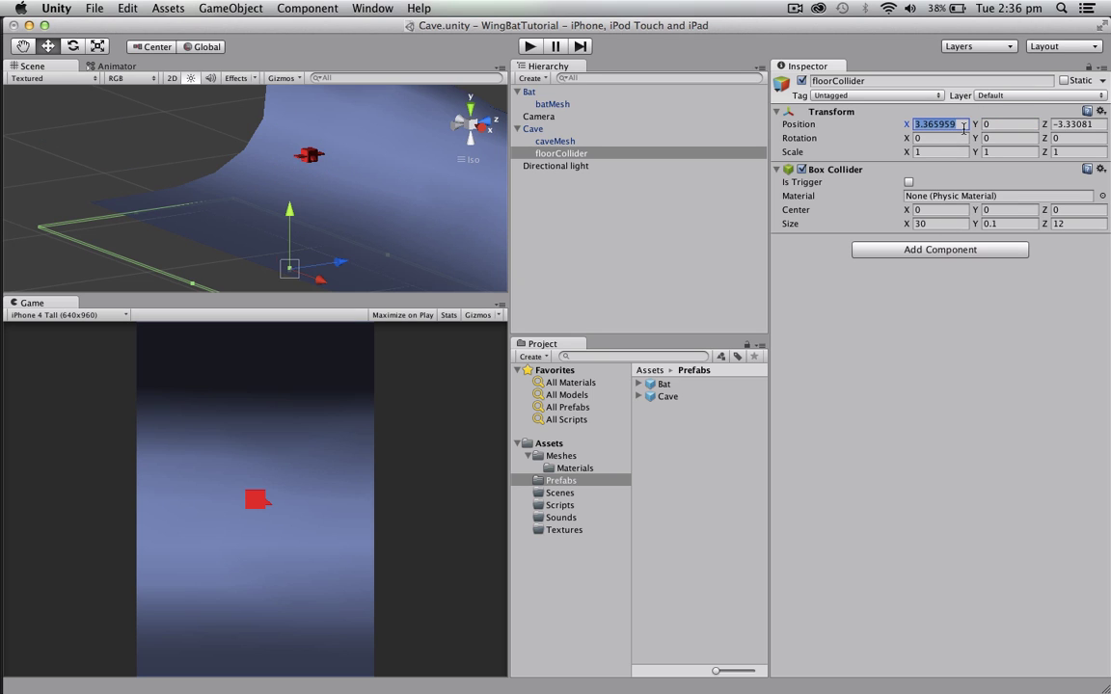
pyautogui.write('0')
pyautogui.press('Tab')
pyautogui.press('Tab')
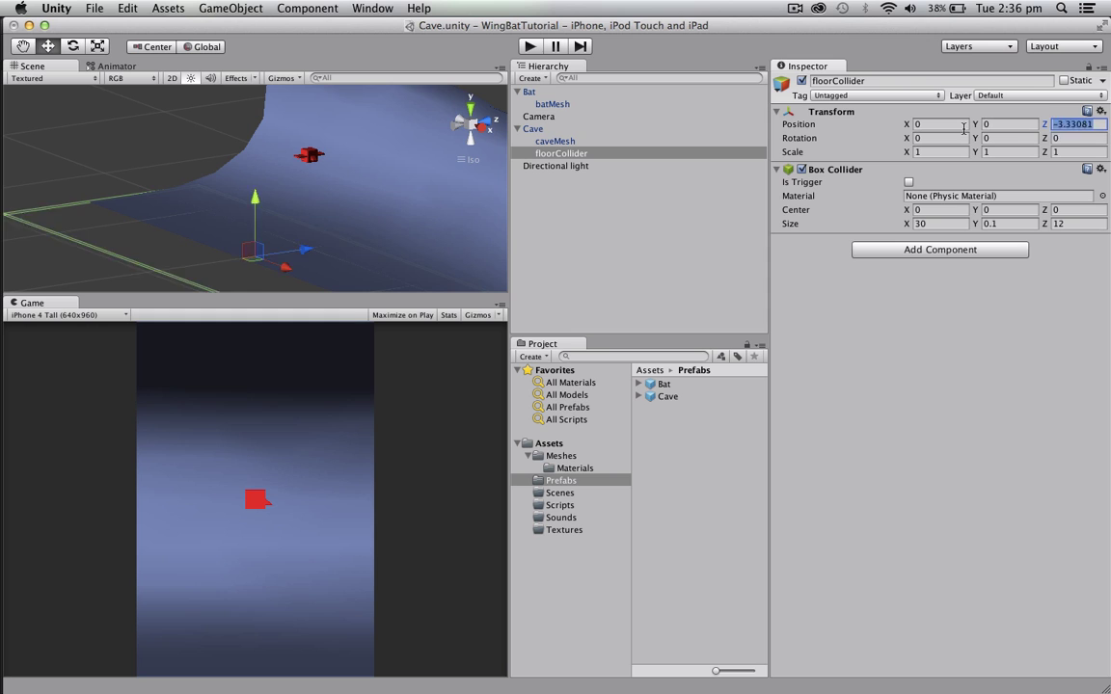
pyautogui.press('BackSpace')
# Examine from several angles how the floor collider lines up with the bottom of the Cave mesh
pyautogui.moveTo(392, 245); pyautogui.dragTo(295, 228, button='right')
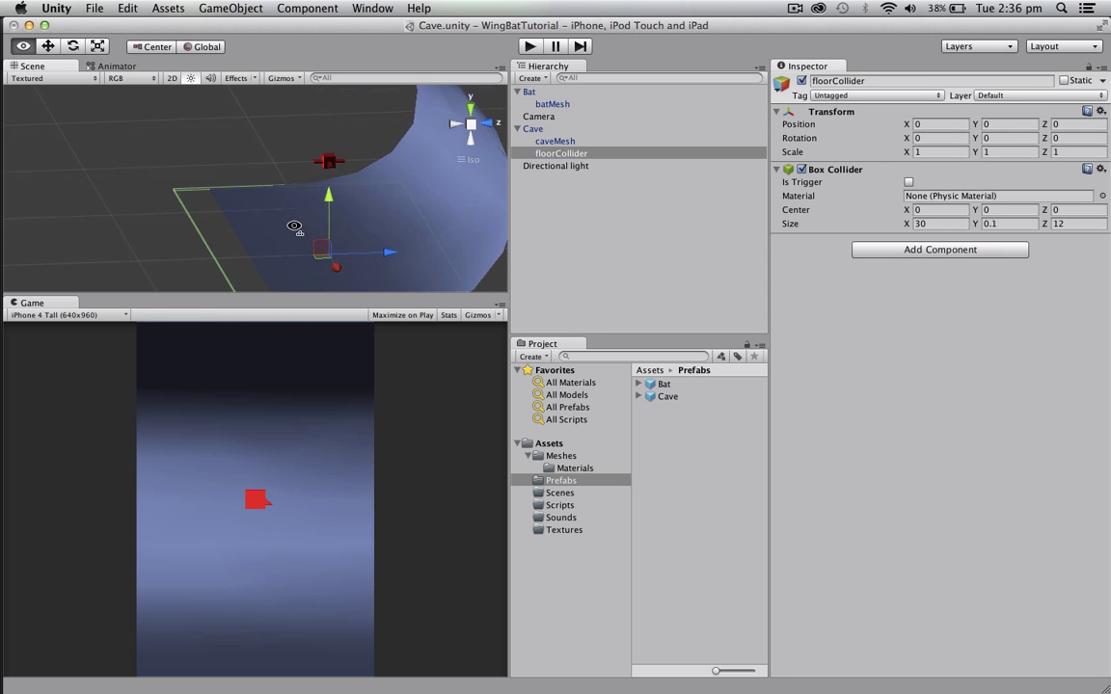
pyautogui.moveTo(342, 263); pyautogui.dragTo(312, 232, button='middle')
pyautogui.keyDown('alt'); pyautogui.moveTo(312, 232); pyautogui.dragTo(349, 237); pyautogui.keyUp('alt')
pyautogui.keyDown('alt'); pyautogui.moveTo(257, 205); pyautogui.dragTo(307, 222); pyautogui.keyUp('alt')
pyautogui.moveTo(396, 178)
pyautogui.keyDown('alt'); pyautogui.mouseDown()
pyautogui.moveTo(414, 171)
pyautogui.moveTo(387, 167)
pyautogui.moveTo(406, 166)
pyautogui.mouseUp(); pyautogui.keyUp('alt')
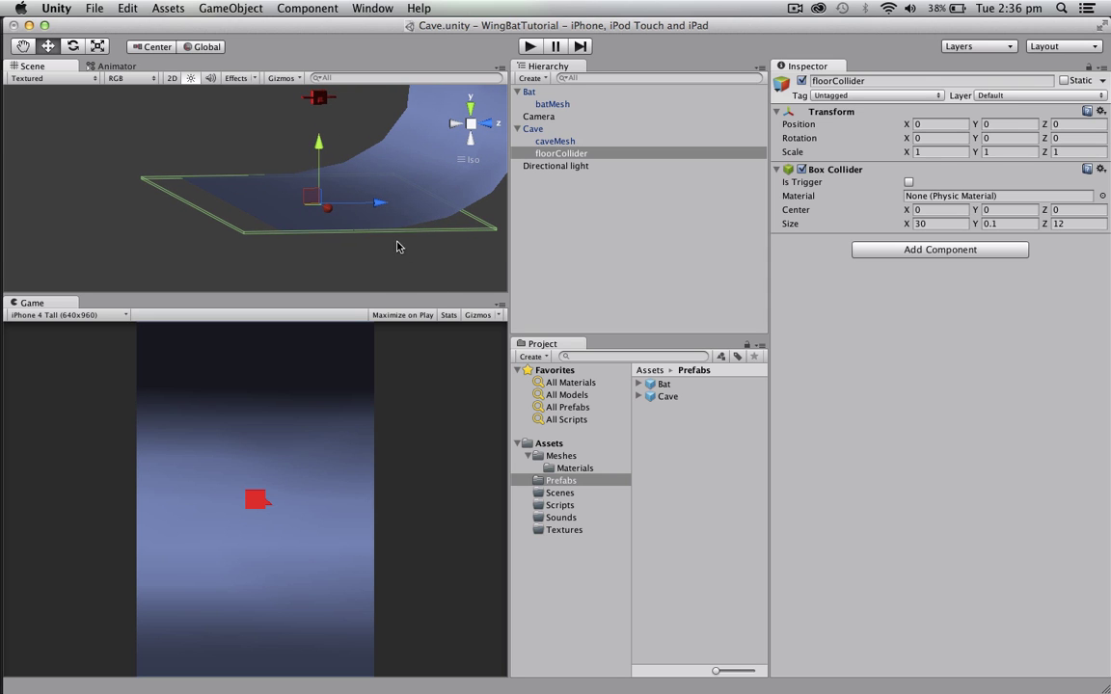
pyautogui.keyDown('alt'); pyautogui.moveTo(245, 173); pyautogui.dragTo(300, 215); pyautogui.keyUp('alt')
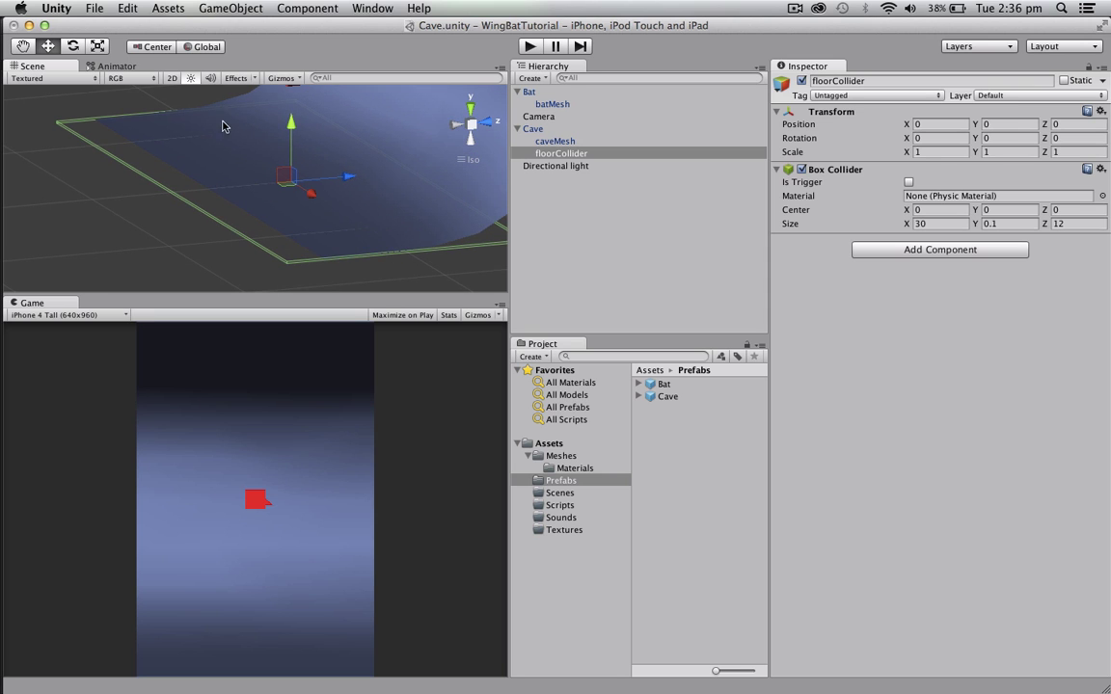
pyautogui.keyDown('alt'); pyautogui.moveTo(399, 266); pyautogui.dragTo(277, 229); pyautogui.keyUp('alt')
pyautogui.click(336, 142)
pyautogui.scroll(3, 293, 201)
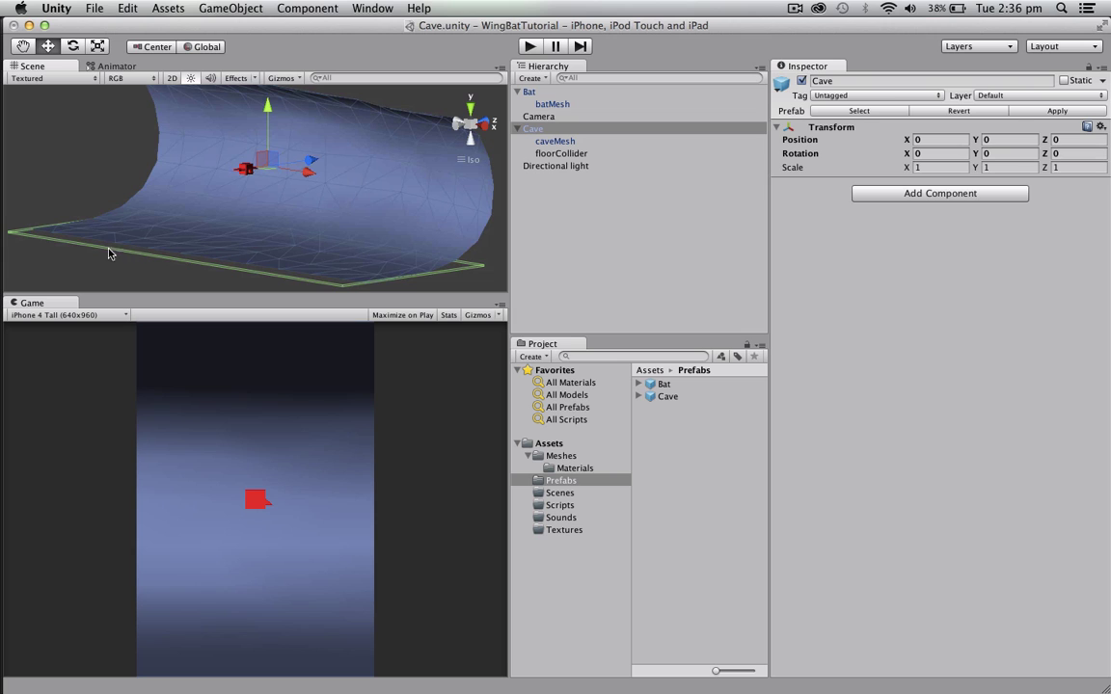
pyautogui.keyDown('alt'); pyautogui.moveTo(221, 176); pyautogui.dragTo(242, 193); pyautogui.keyUp('alt')
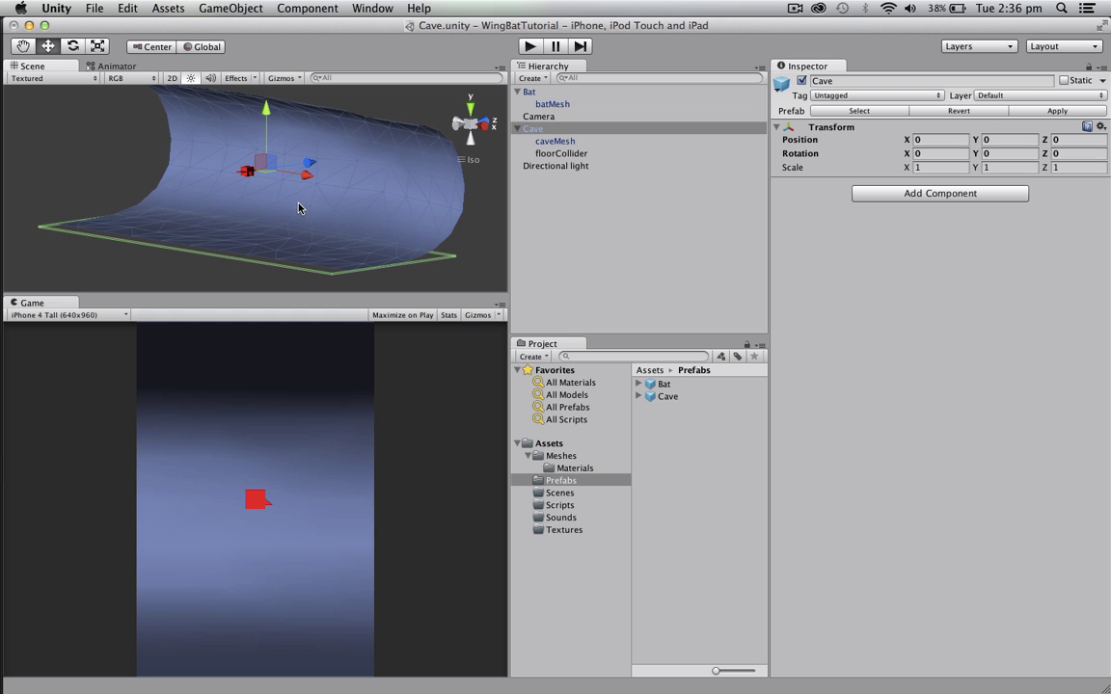
pyautogui.keyDown('alt'); pyautogui.moveTo(293, 206); pyautogui.dragTo(234, 226); pyautogui.keyUp('alt')
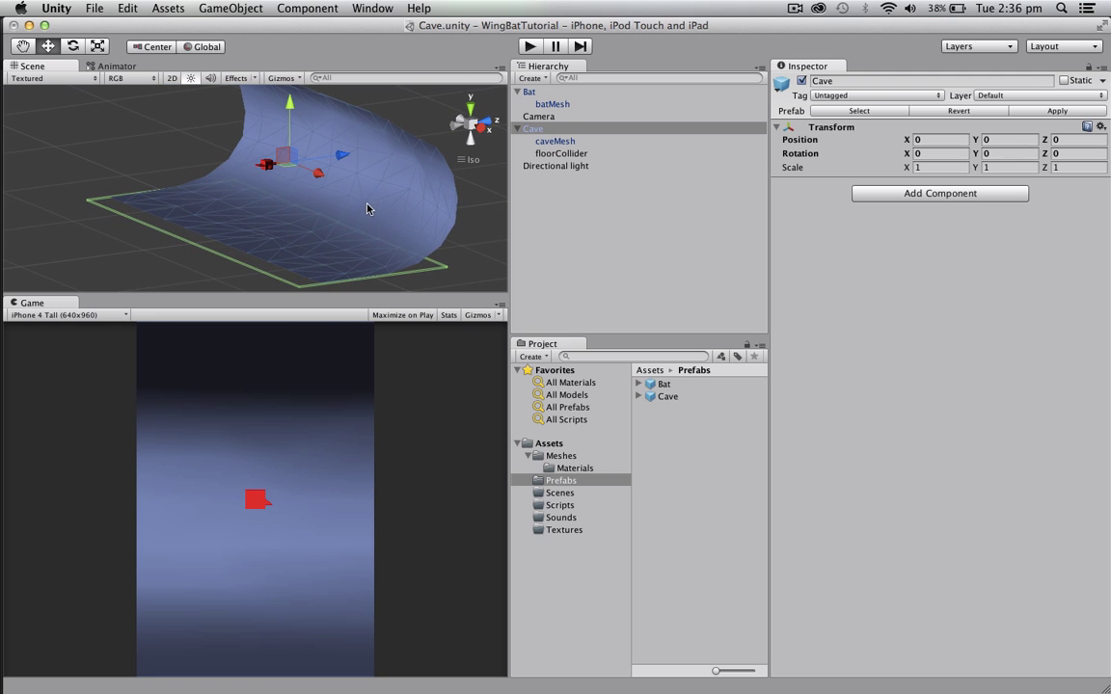
pyautogui.keyDown('alt'); pyautogui.moveTo(351, 213); pyautogui.dragTo(305, 216); pyautogui.keyUp('alt')
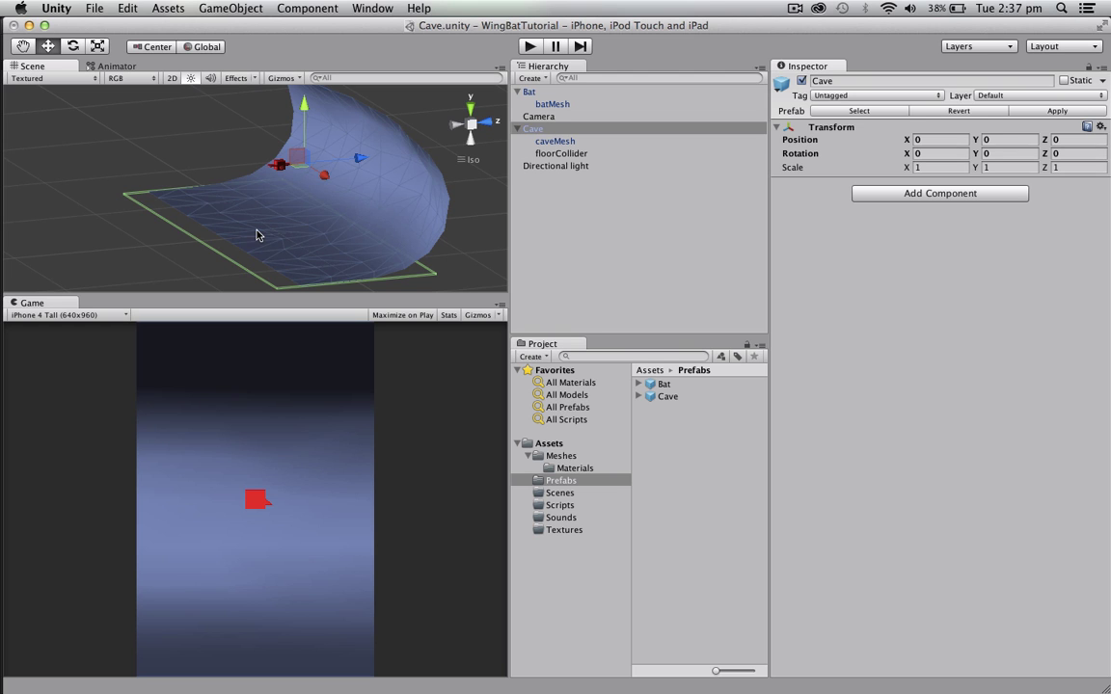
# Run the scene to test whether the Bat lands on the floor collider, and stop it
pyautogui.keyDown('alt'); pyautogui.moveTo(258, 234); pyautogui.dragTo(523, 31); pyautogui.keyUp('alt')
pyautogui.click(530, 46)
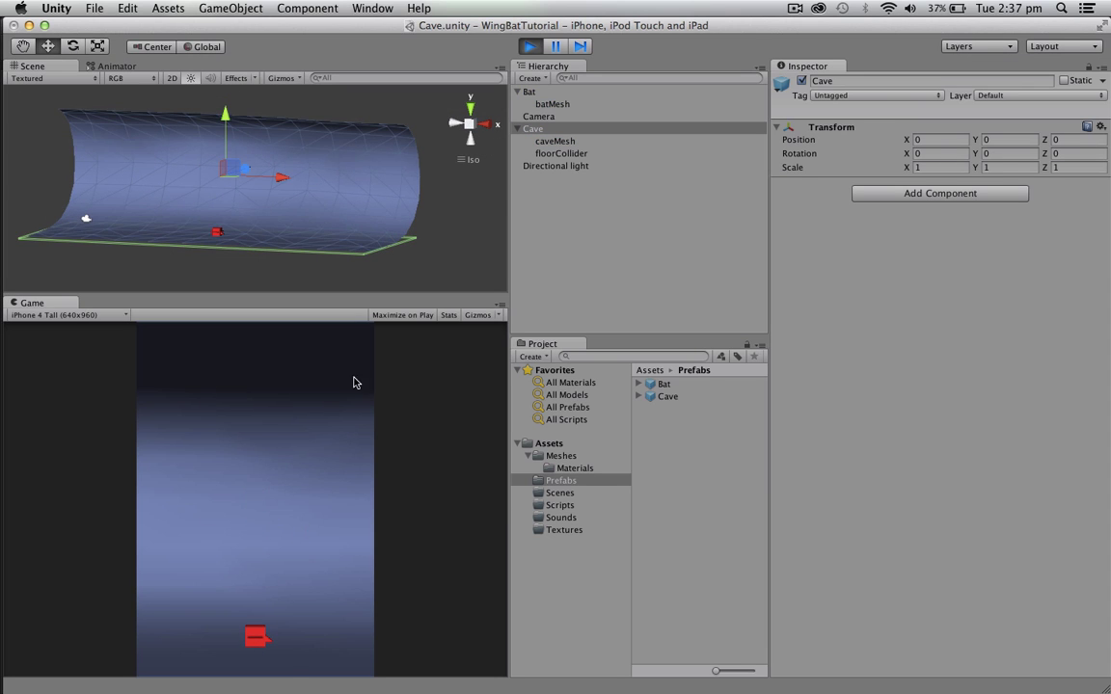
pyautogui.click(529, 47)
pyautogui.click(652, 257)
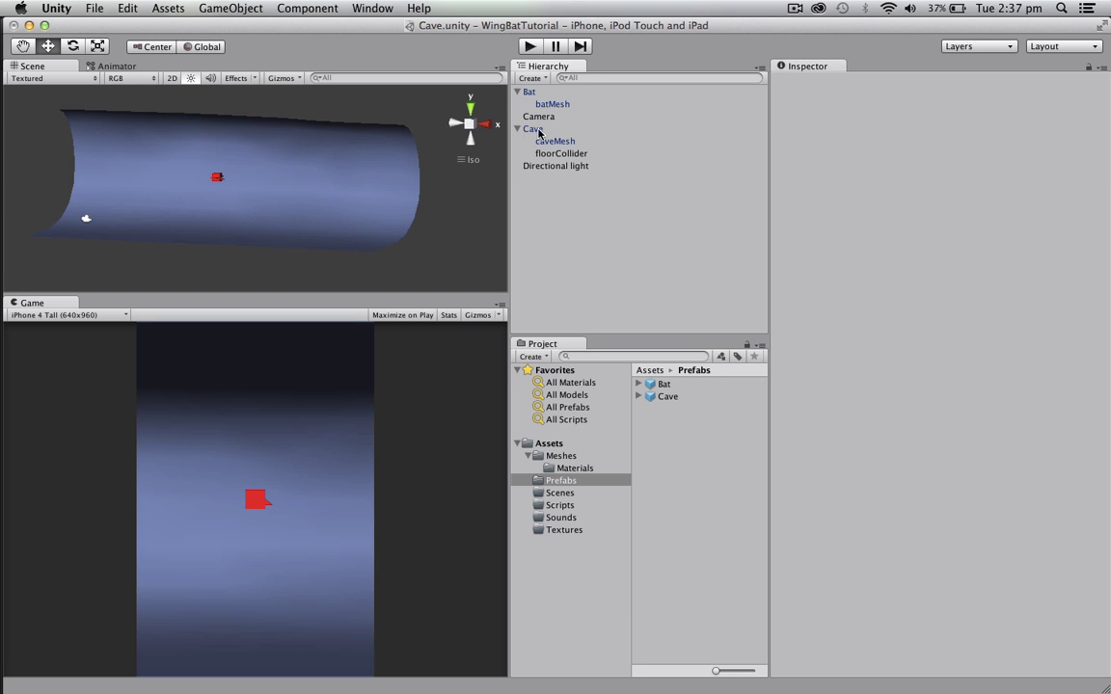
# Expand the Cave prefab's contents, place a second instance in the scene for comparison with the edited Cave, and delete that instance
pyautogui.click(538, 130)
pyautogui.click(622, 294)
pyautogui.click(638, 396)
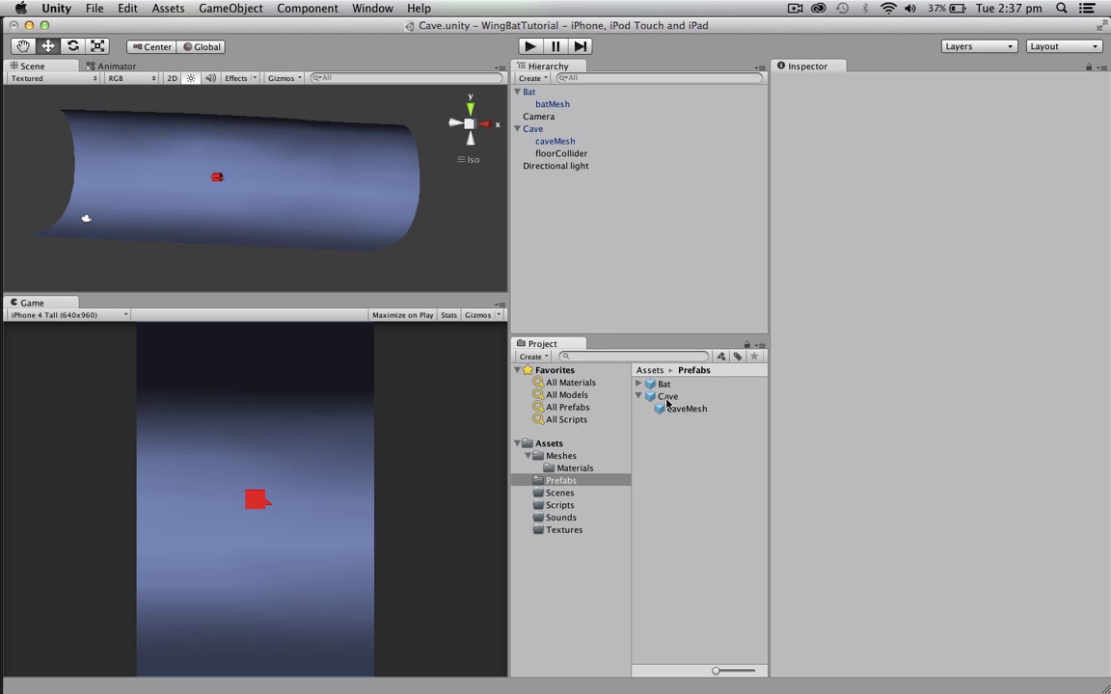
pyautogui.moveTo(666, 404); pyautogui.dragTo(550, 241)
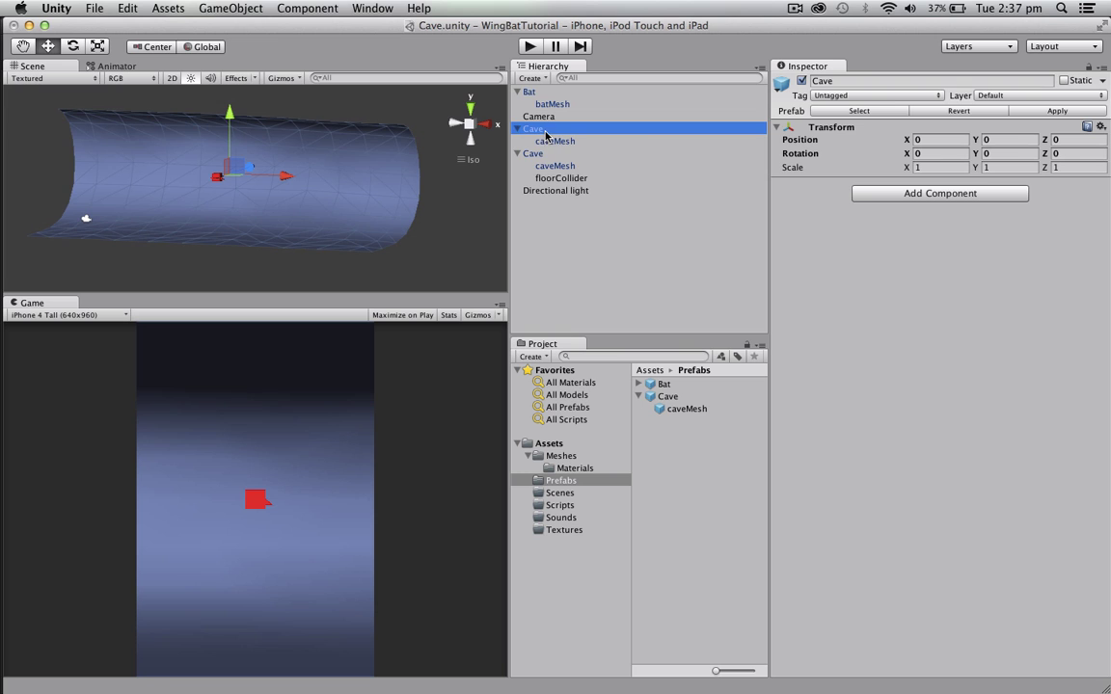
pyautogui.rightClick(546, 131)
pyautogui.click(595, 206)
# Apply the scene Cave's changes, including floorCollider, to the Cave prefab
pyautogui.click(530, 129)
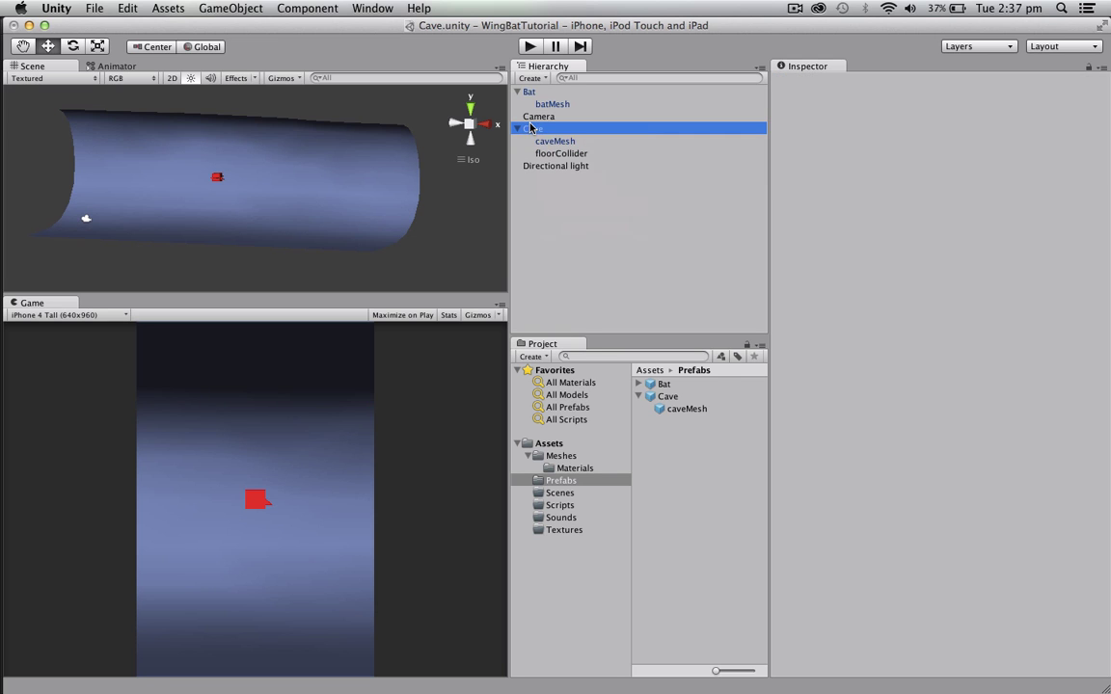
pyautogui.keyDown('alt'); pyautogui.moveTo(367, 202); pyautogui.dragTo(246, 243); pyautogui.keyUp('alt')
pyautogui.click(560, 138)
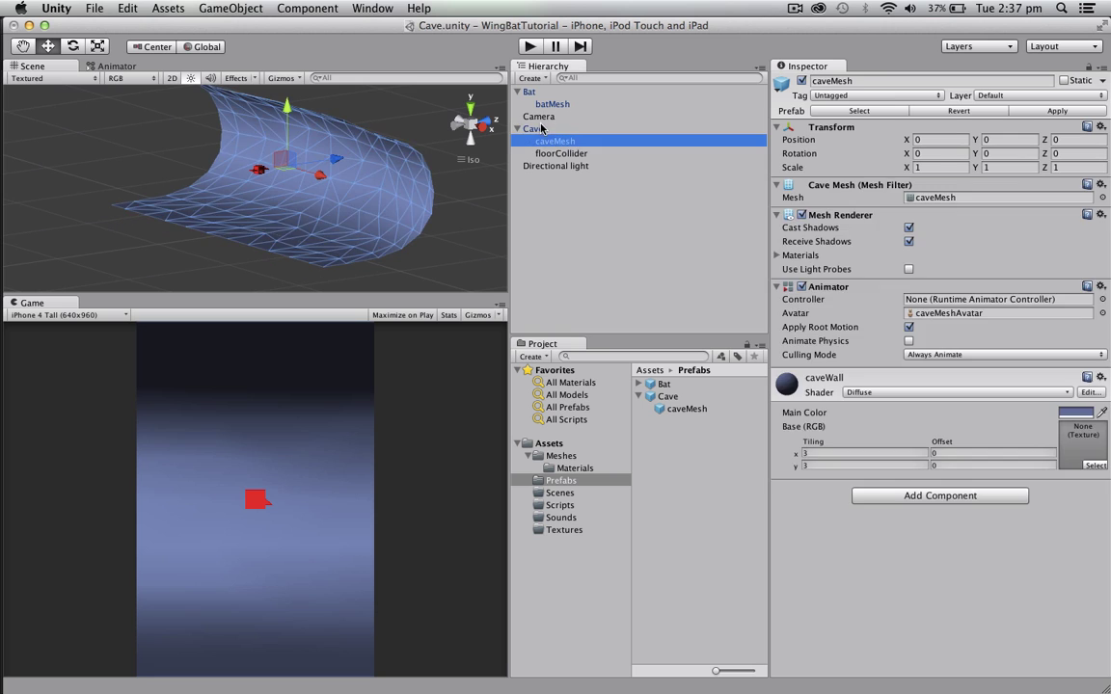
pyautogui.click(542, 129)
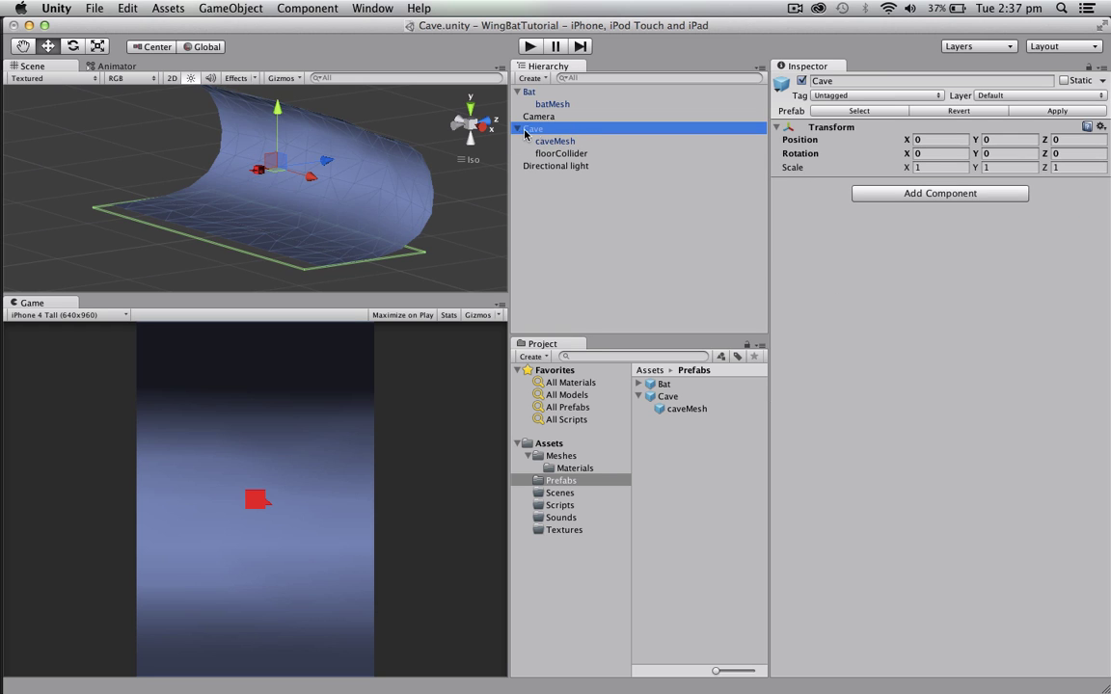
pyautogui.click(1056, 111)
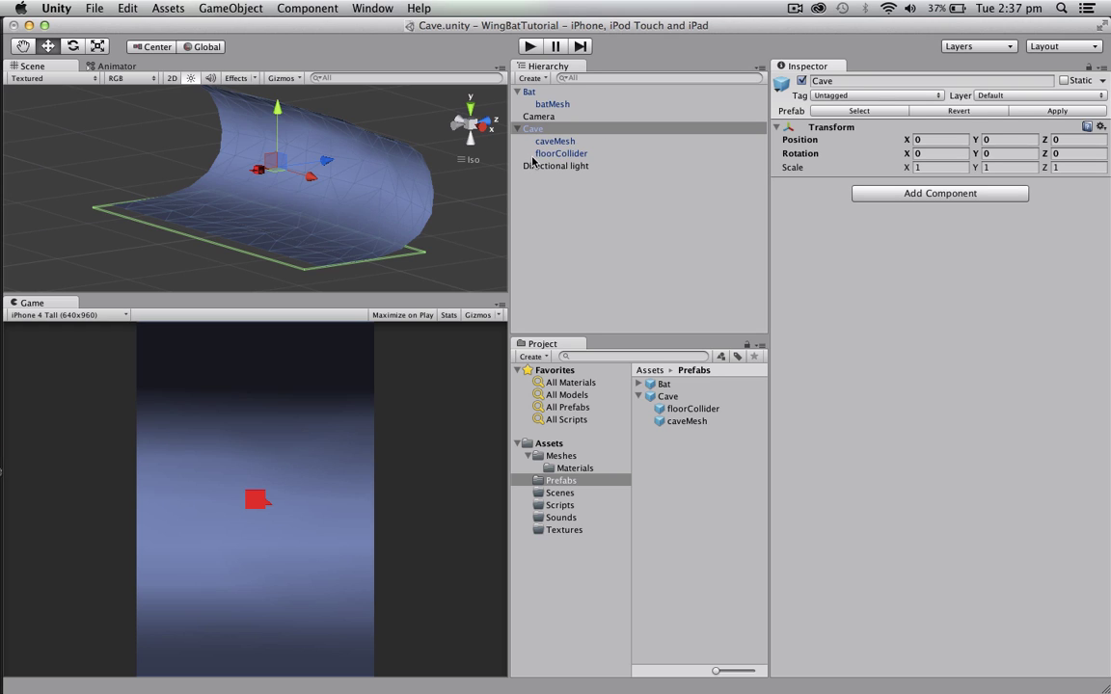
# Apply the Bat's Rigidbody and Sphere Collider changes to the Bat prefab and deselect it
pyautogui.click(529, 92)
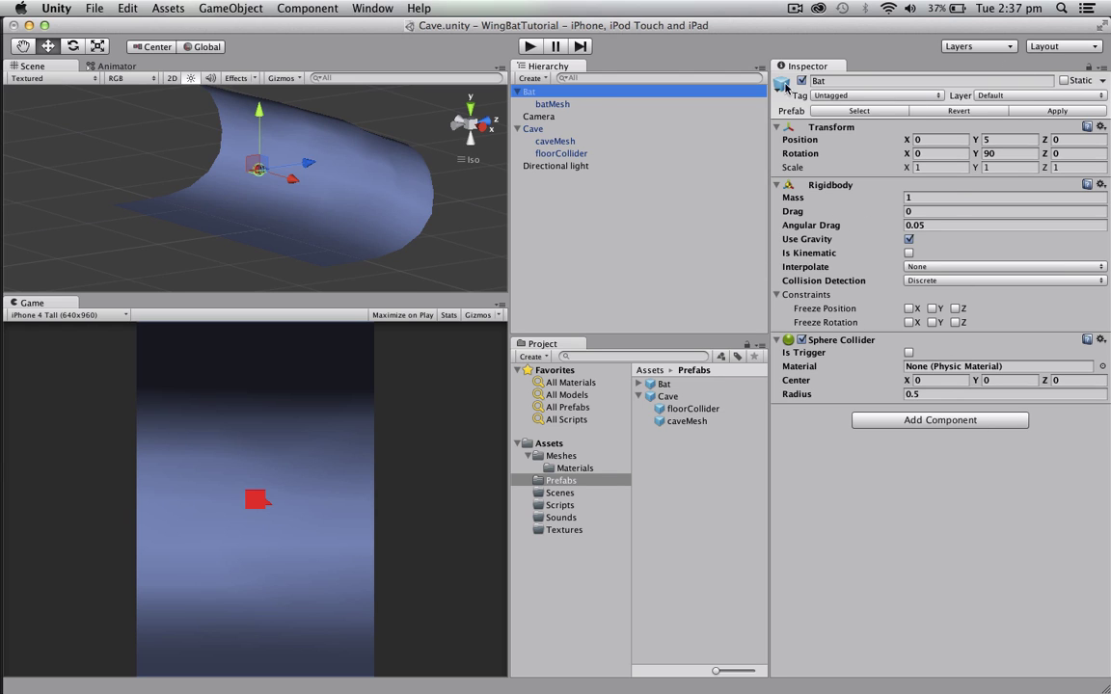
pyautogui.click(1080, 113)
pyautogui.click(641, 246)
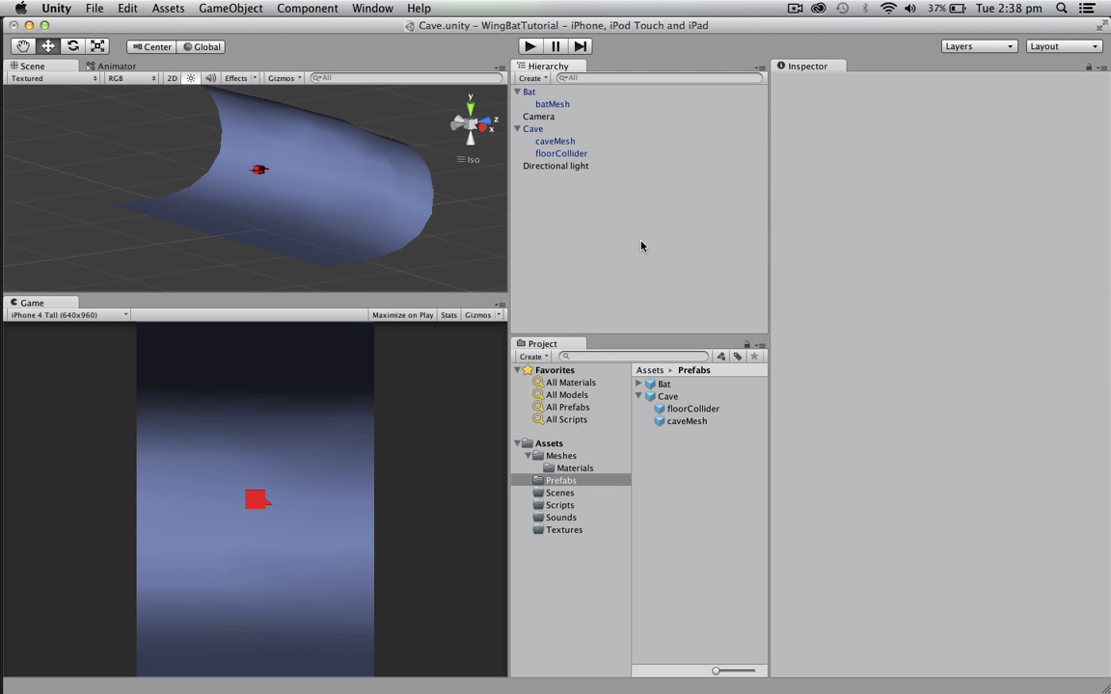
pyautogui.moveTo(343, 243)
pyautogui.keyDown('alt'); pyautogui.mouseDown()
pyautogui.moveTo(228, 248)
pyautogui.moveTo(268, 259)
pyautogui.moveTo(265, 225)
pyautogui.moveTo(390, 218)
pyautogui.moveTo(282, 197)
pyautogui.moveTo(322, 205)
pyautogui.moveTo(214, 208)
pyautogui.moveTo(268, 226)
pyautogui.moveTo(309, 223)
pyautogui.moveTo(333, 247)
pyautogui.mouseUp(); pyautogui.keyUp('alt')
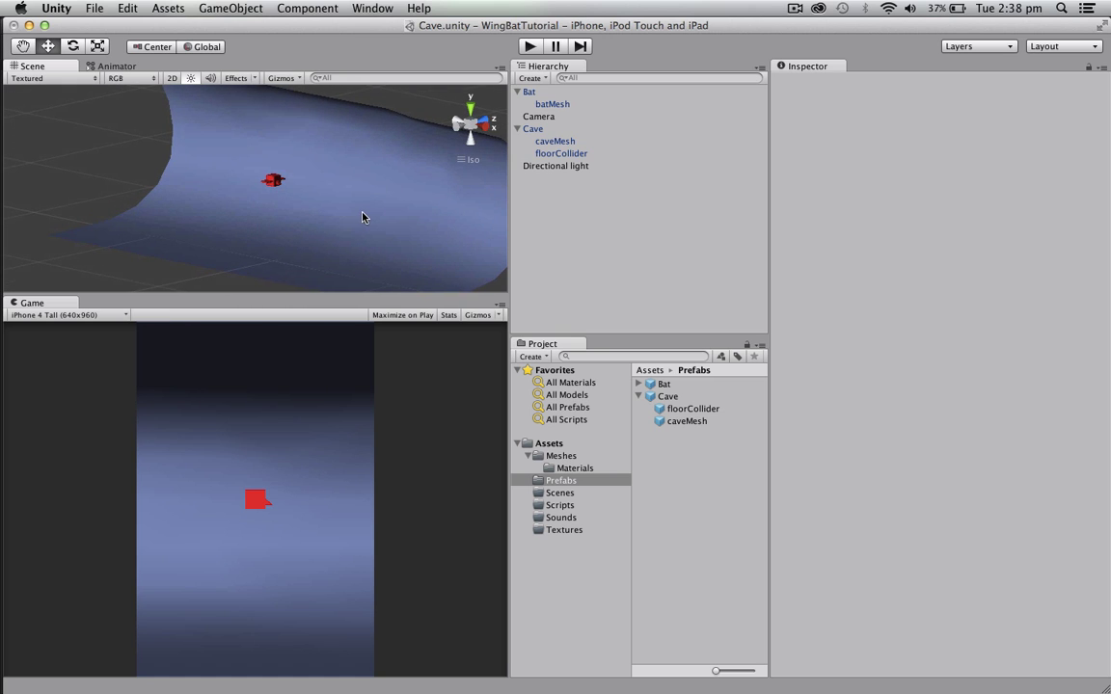